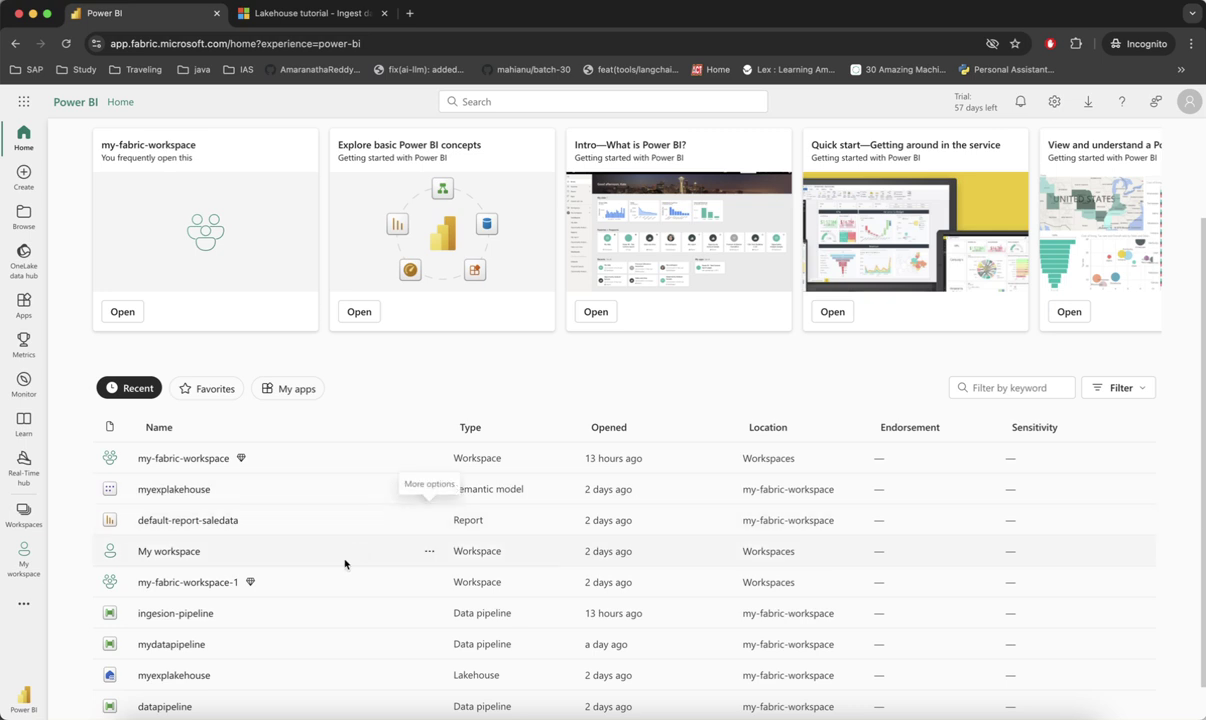
Open the my-fabric-workspace workspace
scroll(344, 563, down, 2)
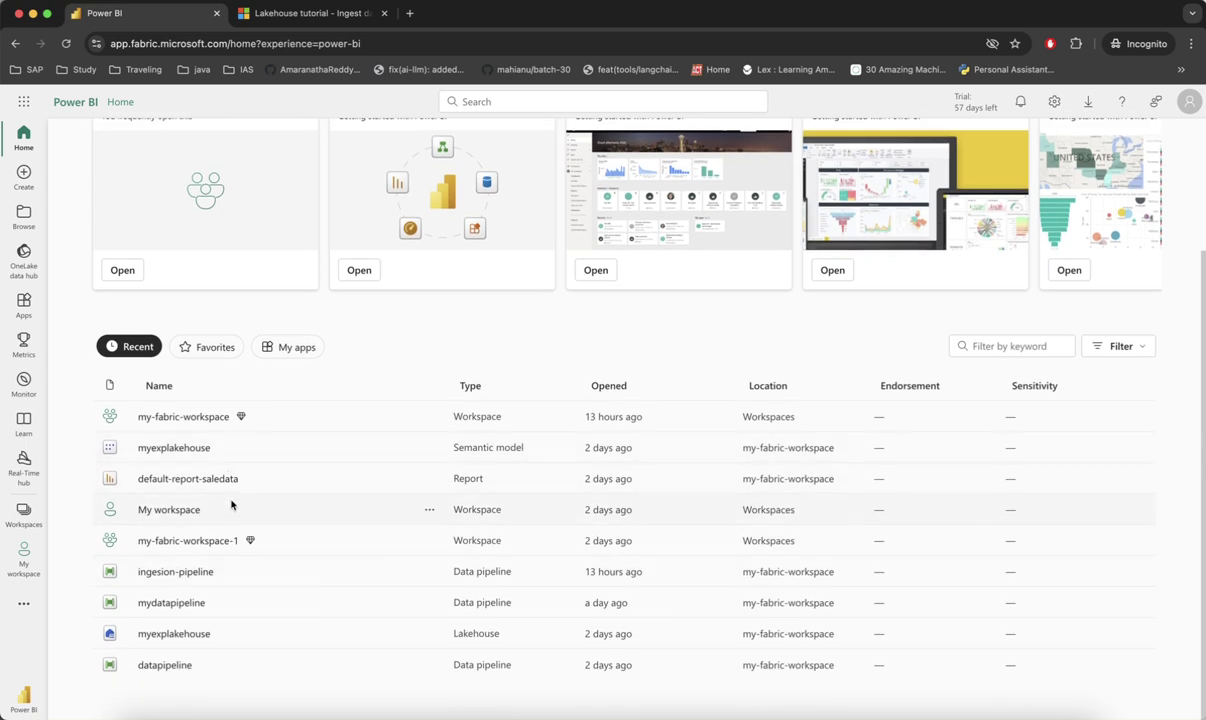
click(193, 541)
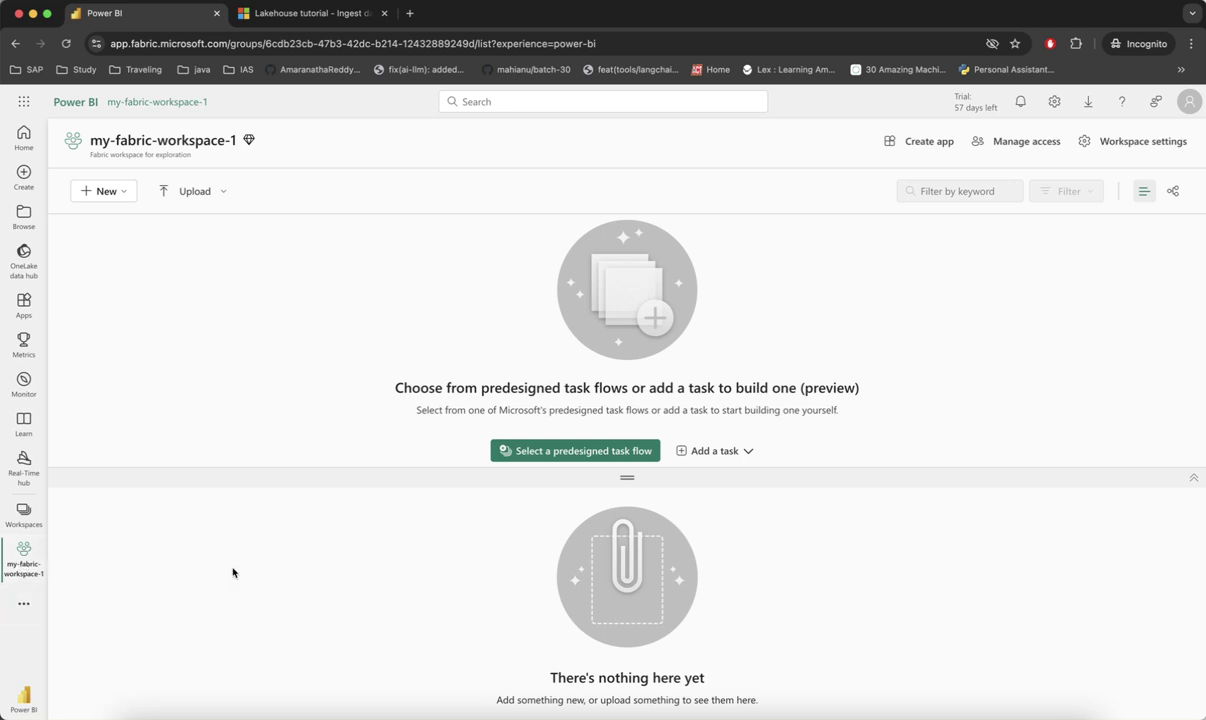
click(23, 603)
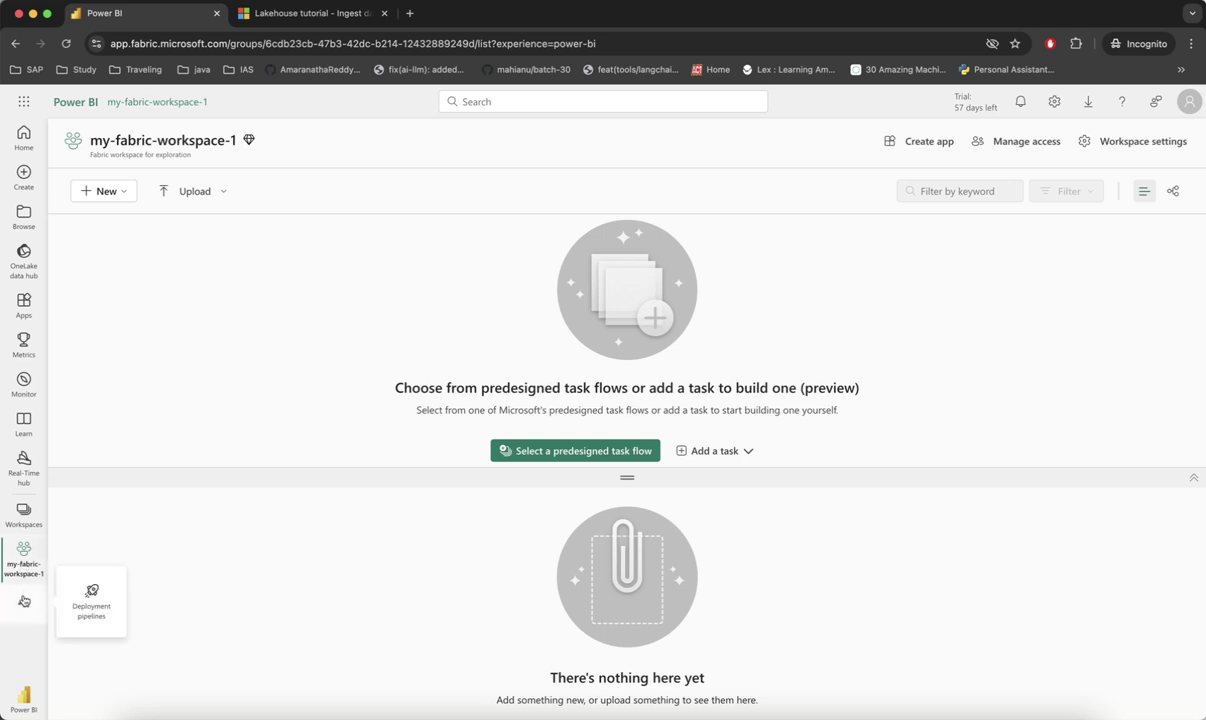
click(32, 511)
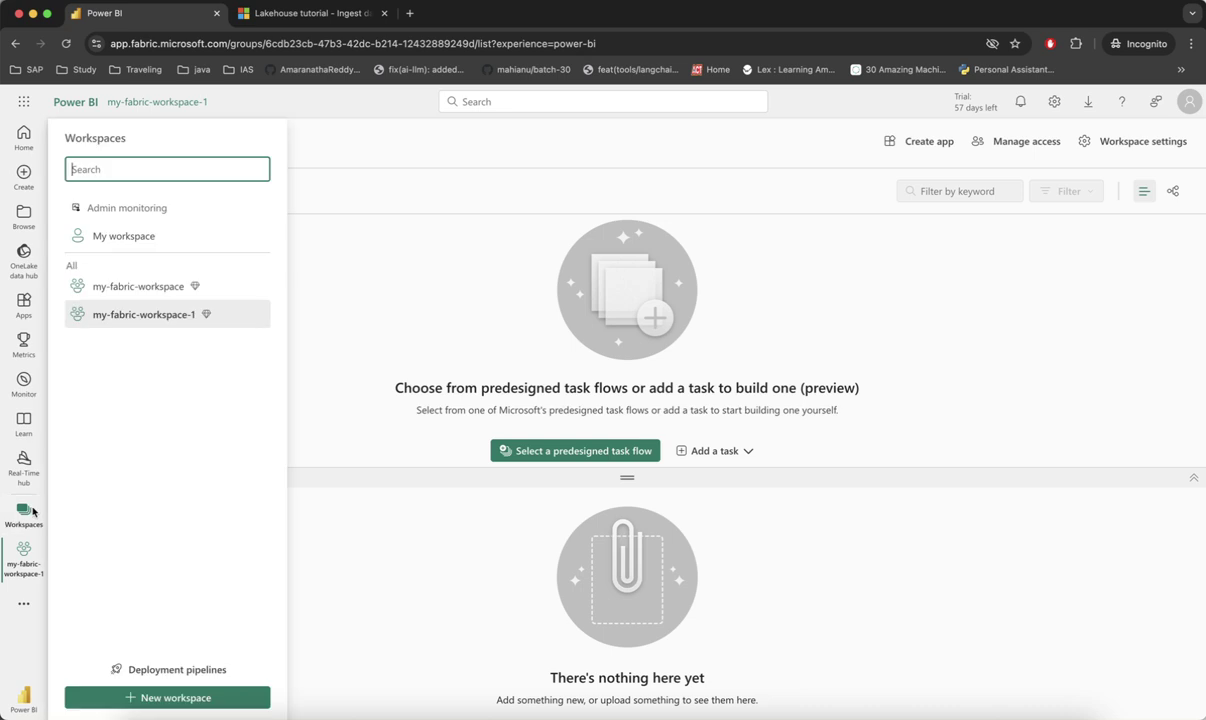
click(146, 288)
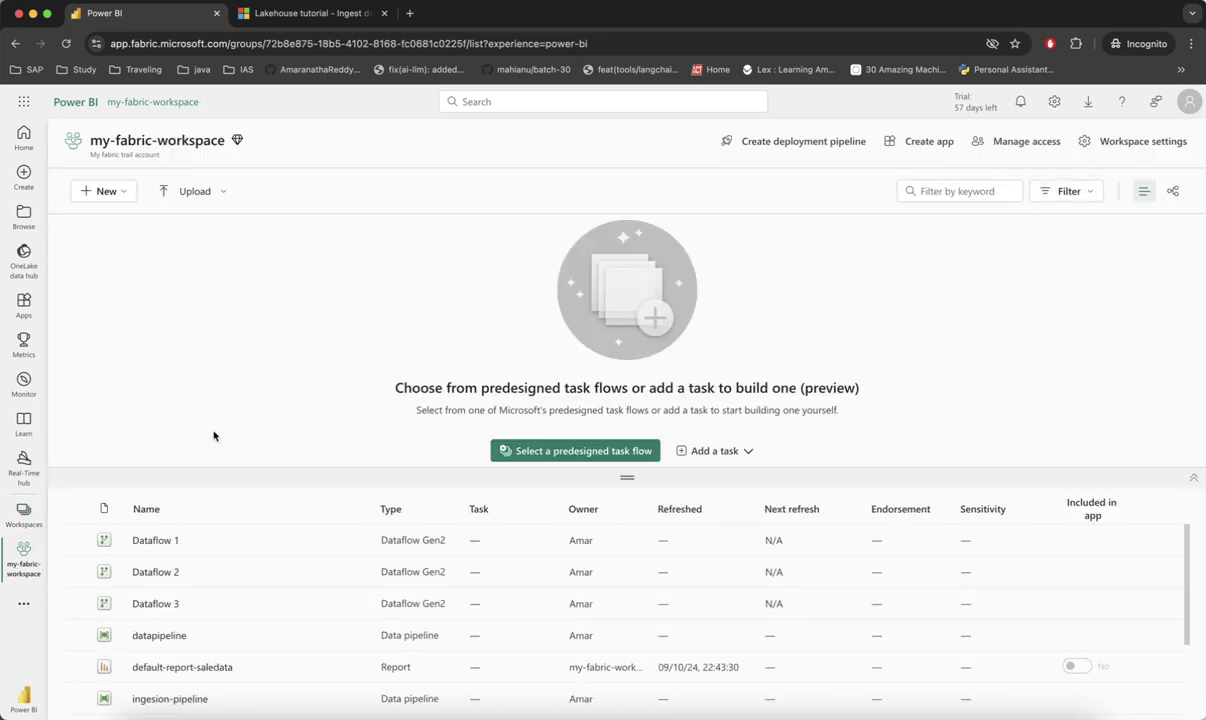
Open the myexplakehouse lakehouse from the workspace items and go through its introductory tips to the end
scroll(244, 624, down, 1)
scroll(244, 624, down, 3)
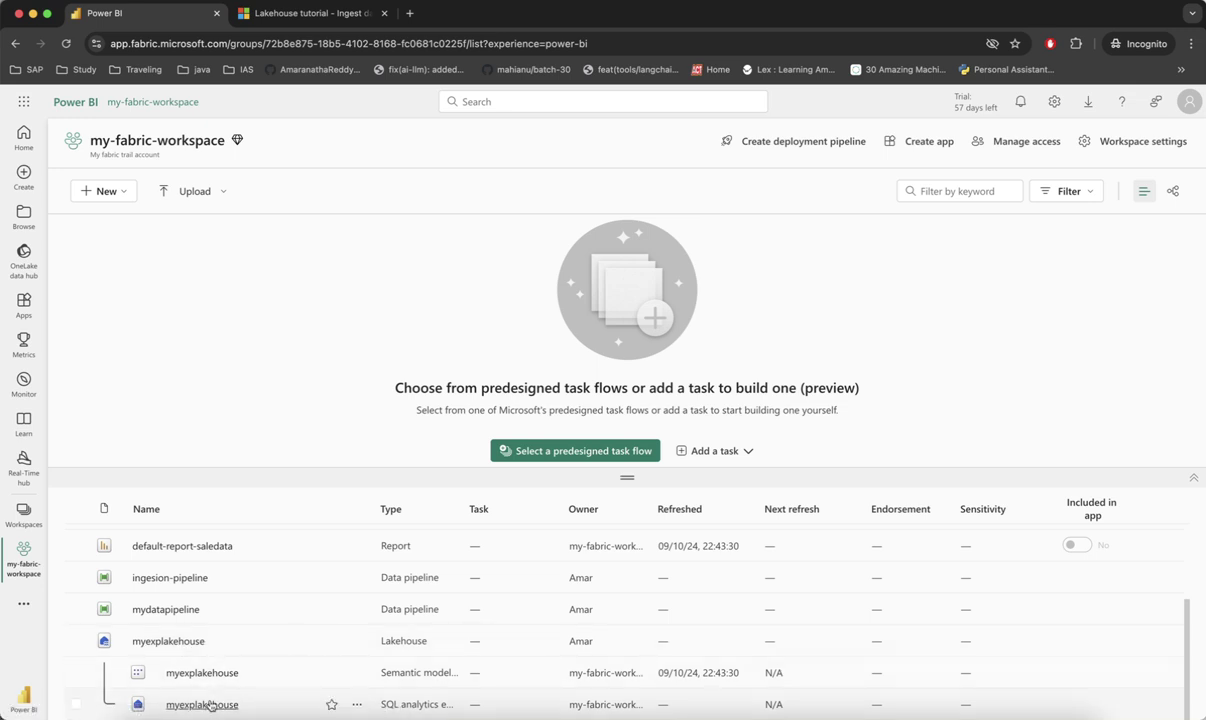
click(180, 643)
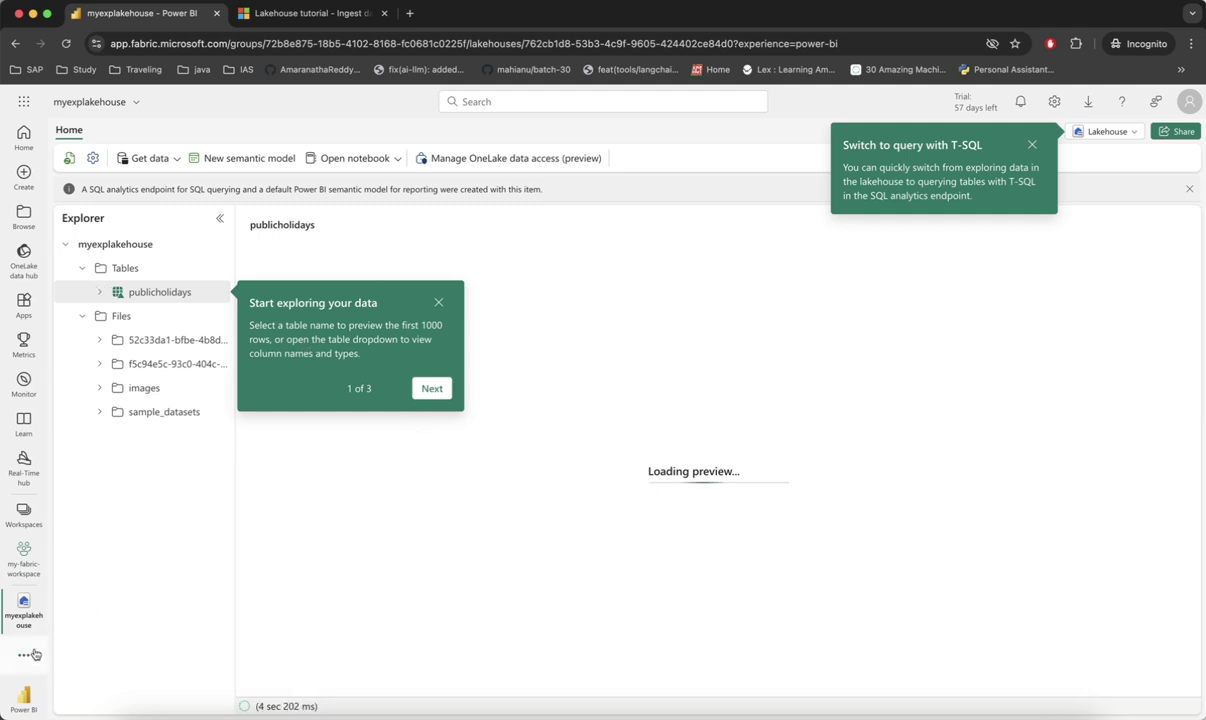
click(447, 391)
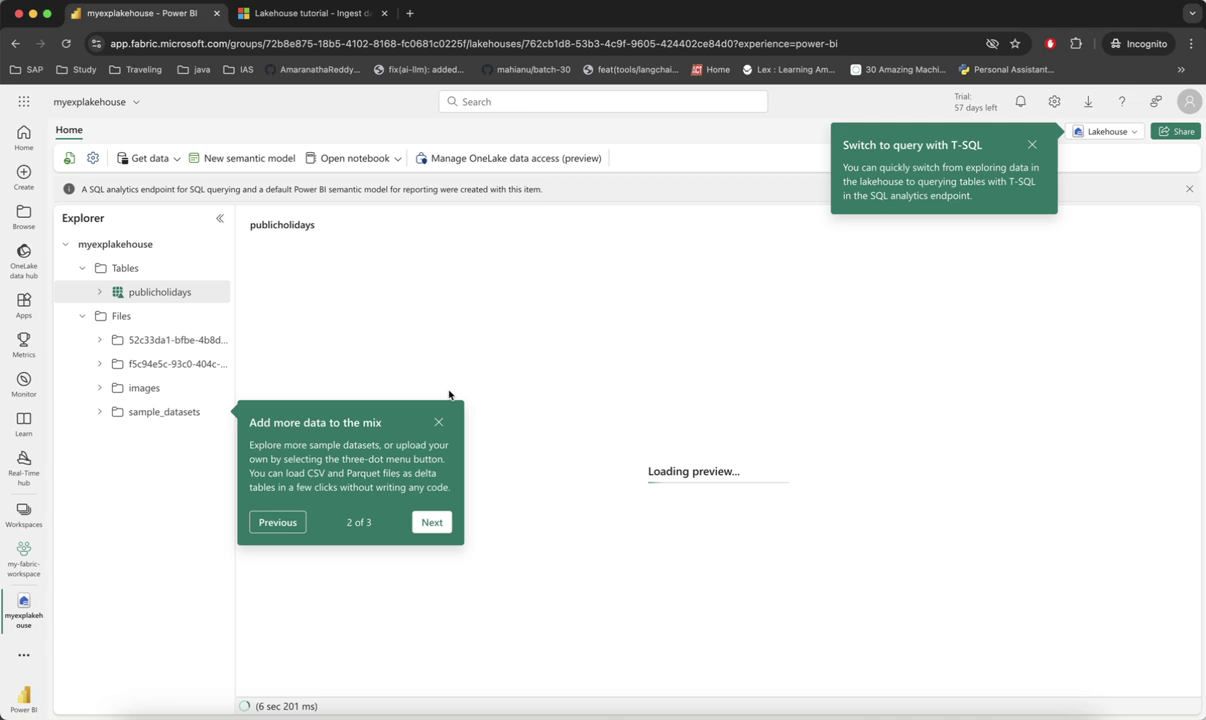
click(430, 517)
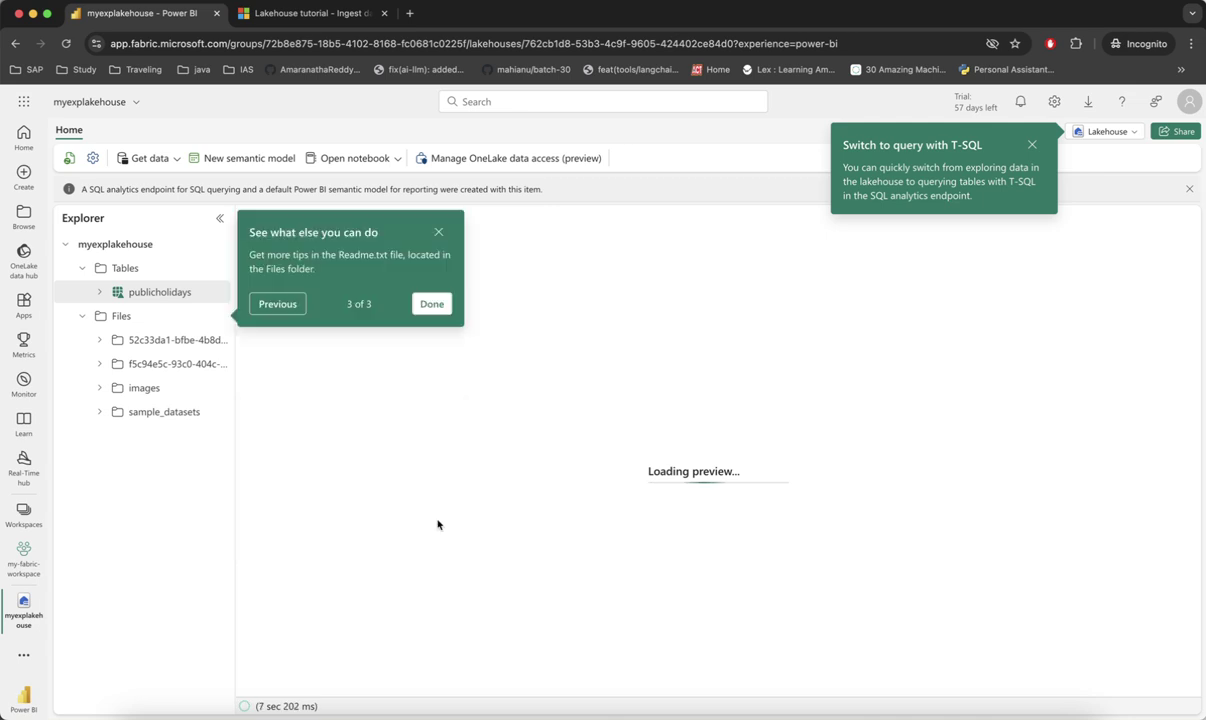
click(431, 303)
Create a new data pipeline named dateingesion-pipeline in my-fabric-workspace
click(24, 565)
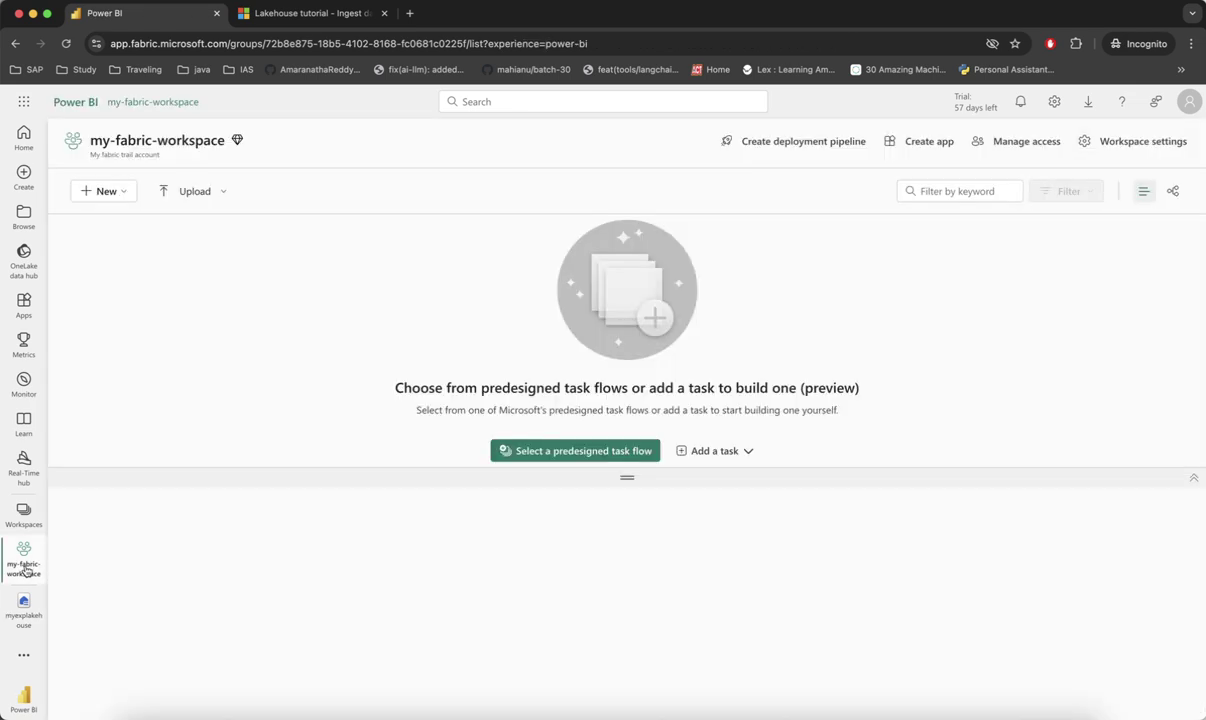
click(106, 191)
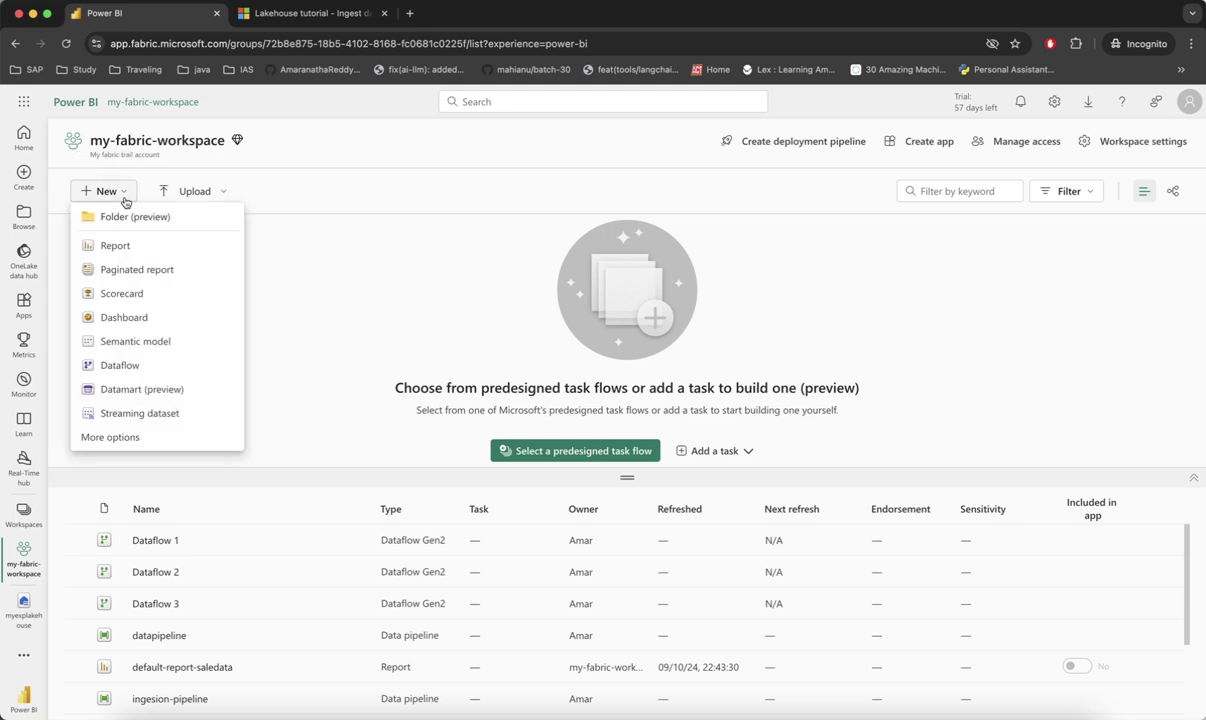
click(143, 450)
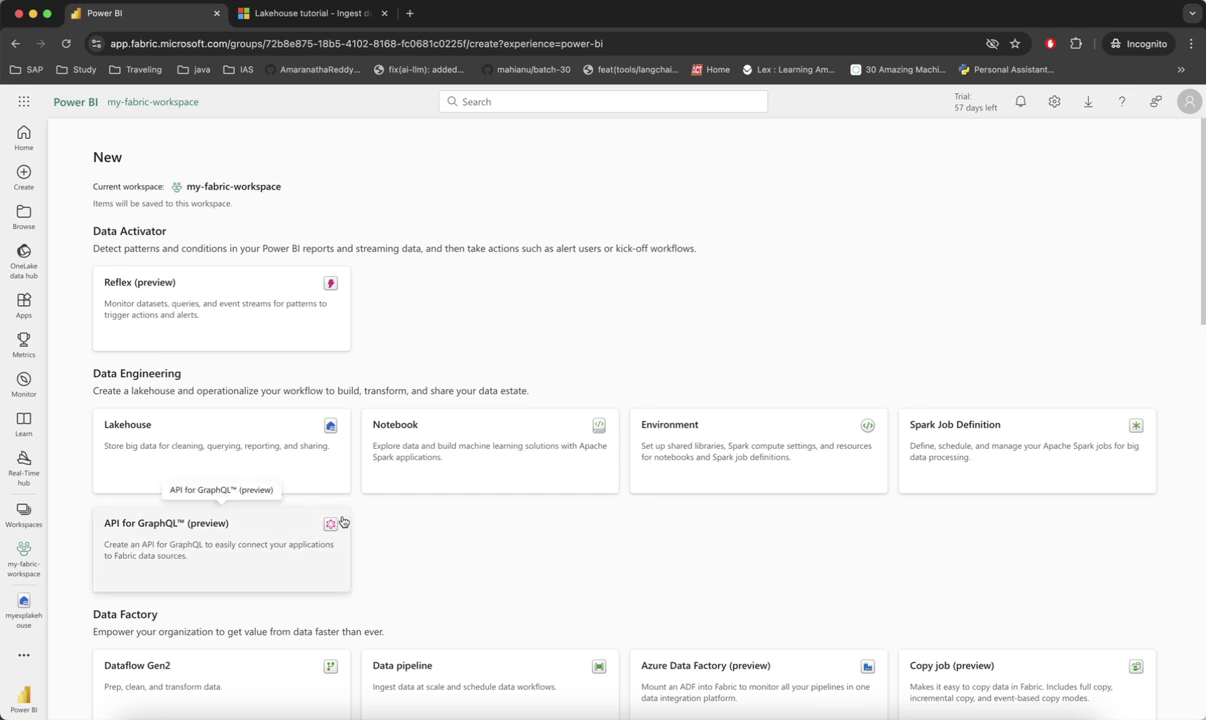
scroll(200, 540, down, 3)
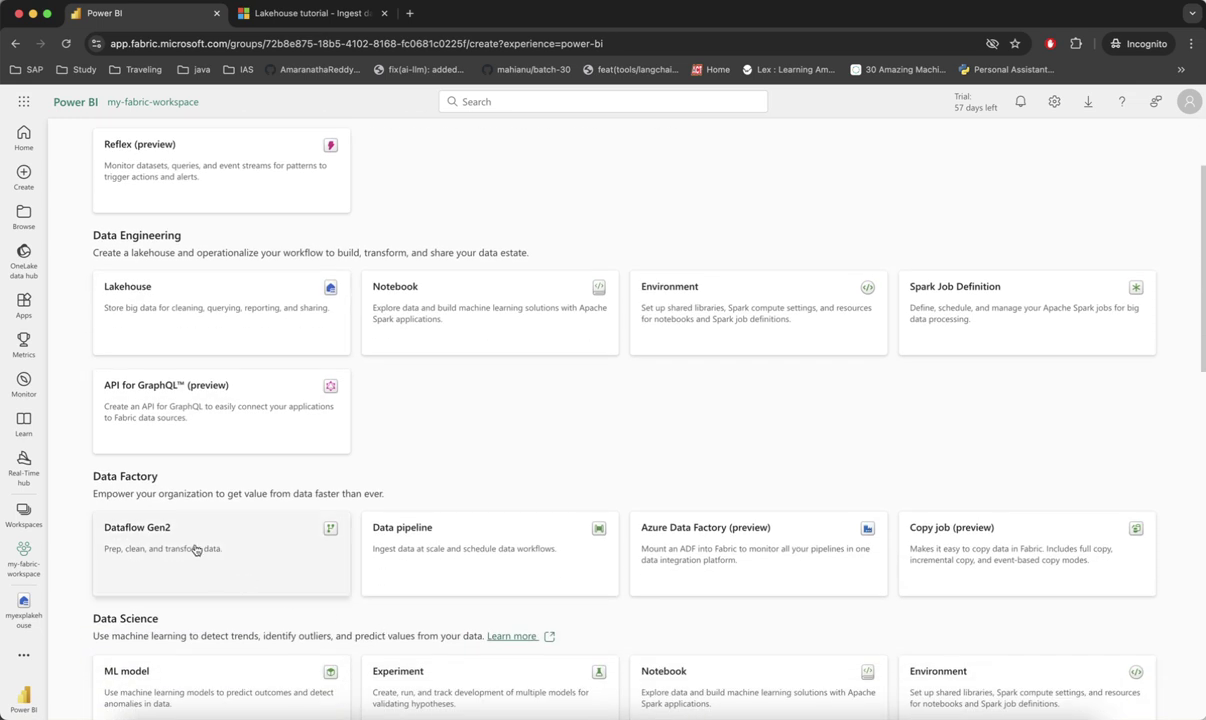
click(443, 542)
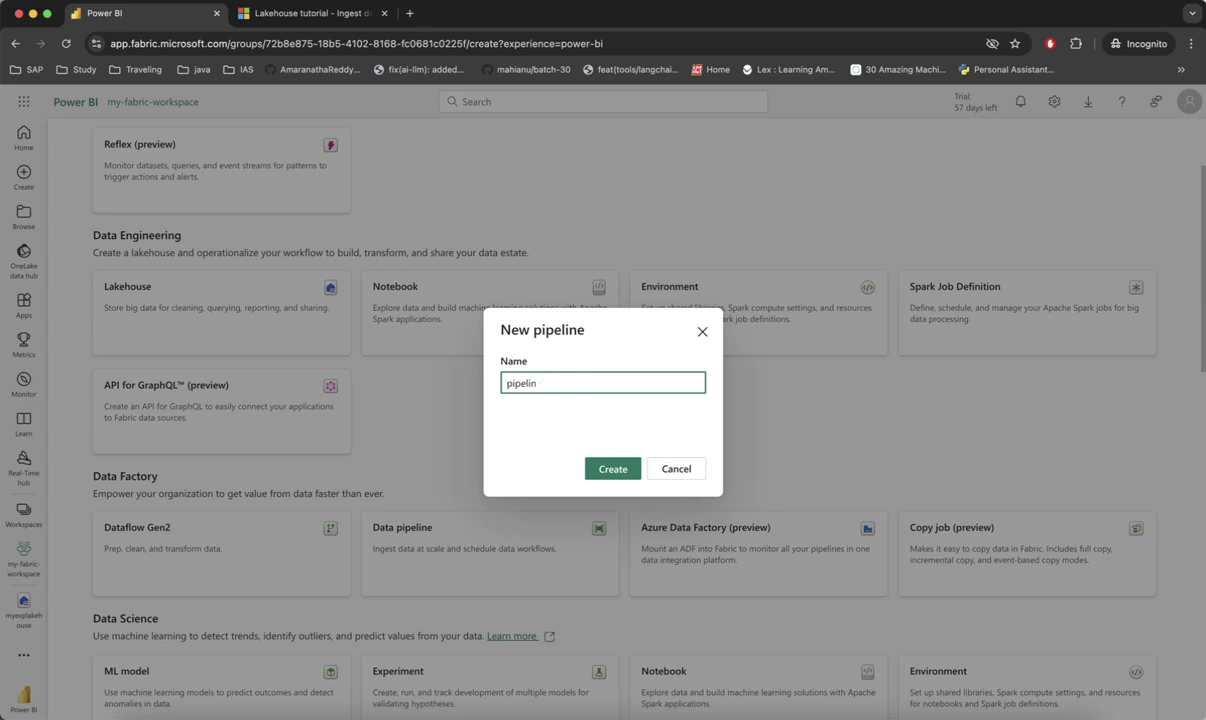
key(BackSpace)
key(BackSpace)
key(BackSpace)
key(BackSpace)
key(BackSpace)
key(BackSpace)
key(BackSpace)
text(dateingesion-pi)
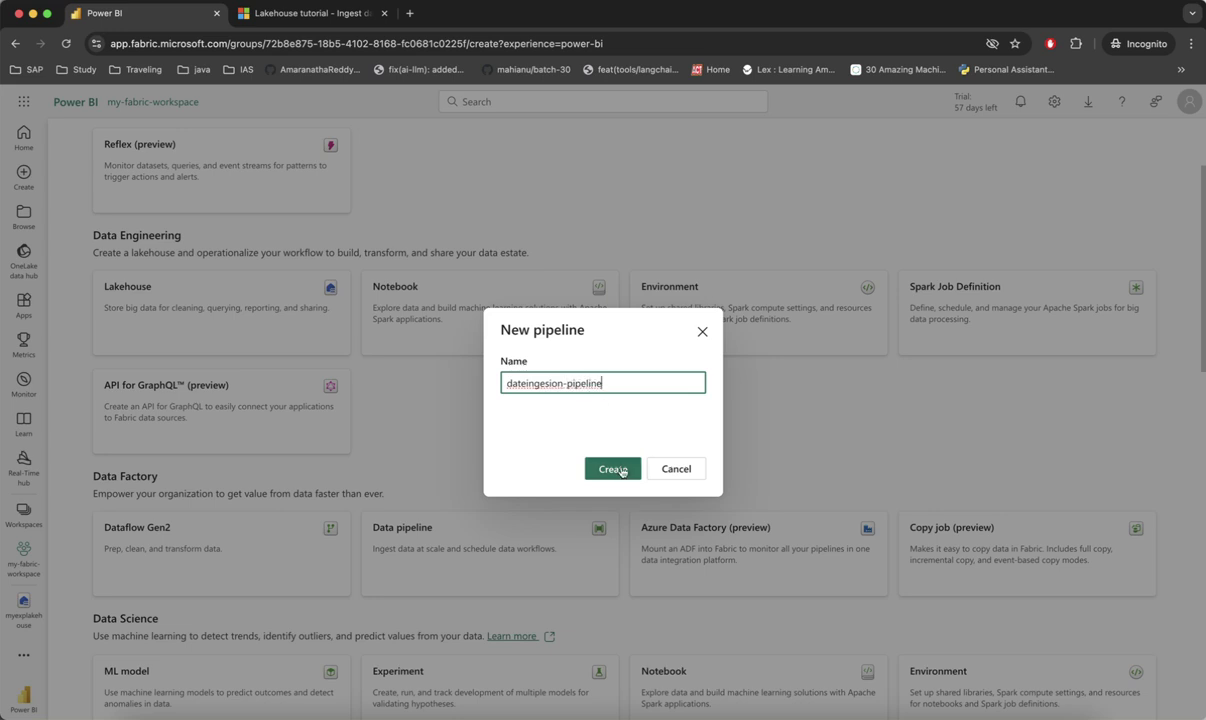
click(614, 469)
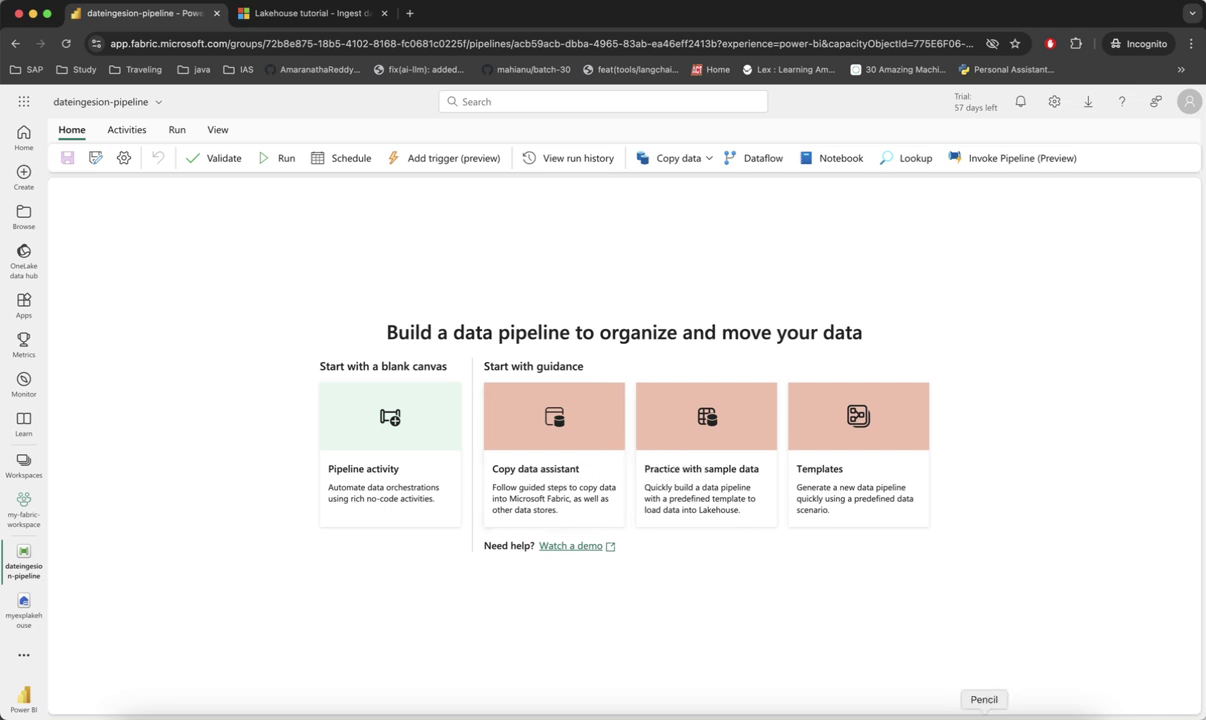
Switch to Pencil to view the Microsoft Fabric architecture diagram, and return to the pipeline in Chrome
click(984, 712)
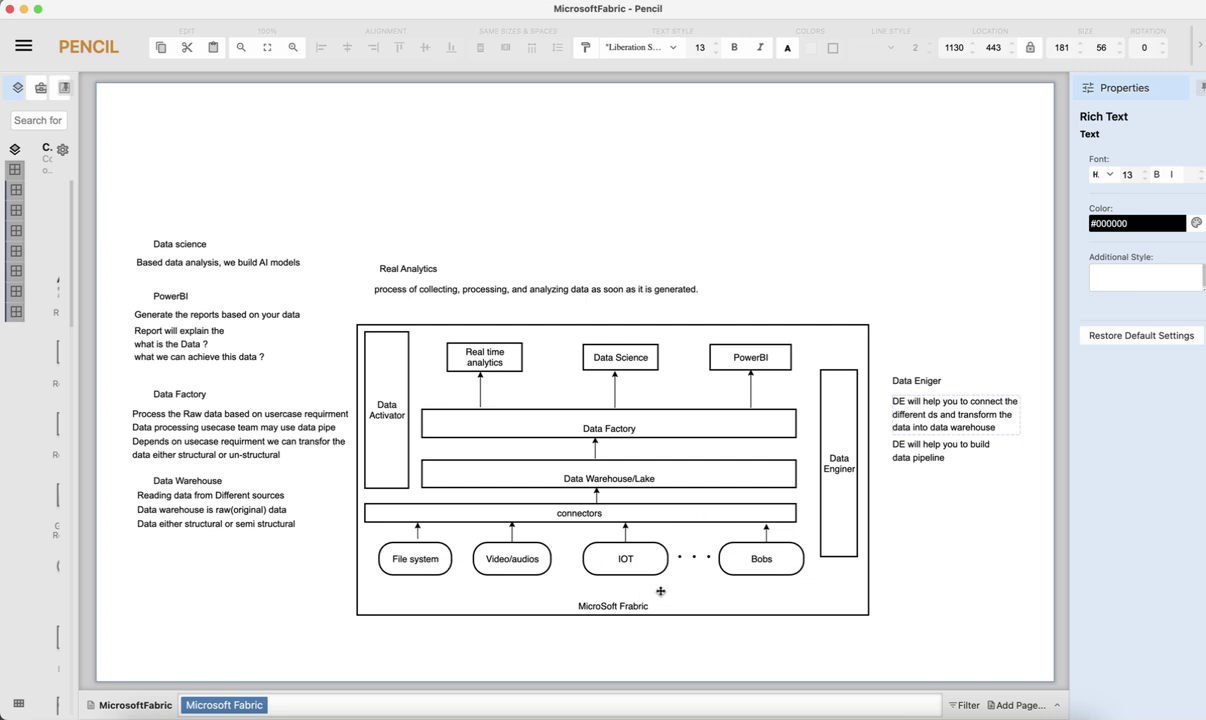
click(737, 708)
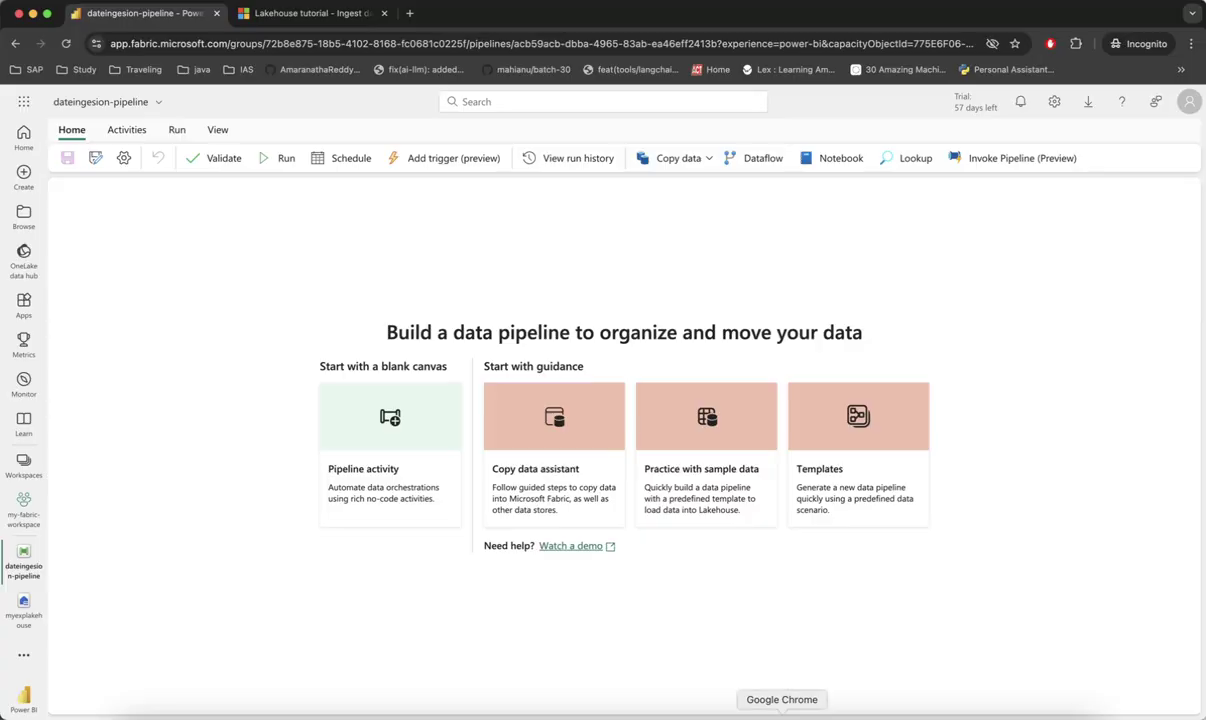
Start the Copy data assistant, look through the new source connectors, and choose Http as the data source
click(540, 442)
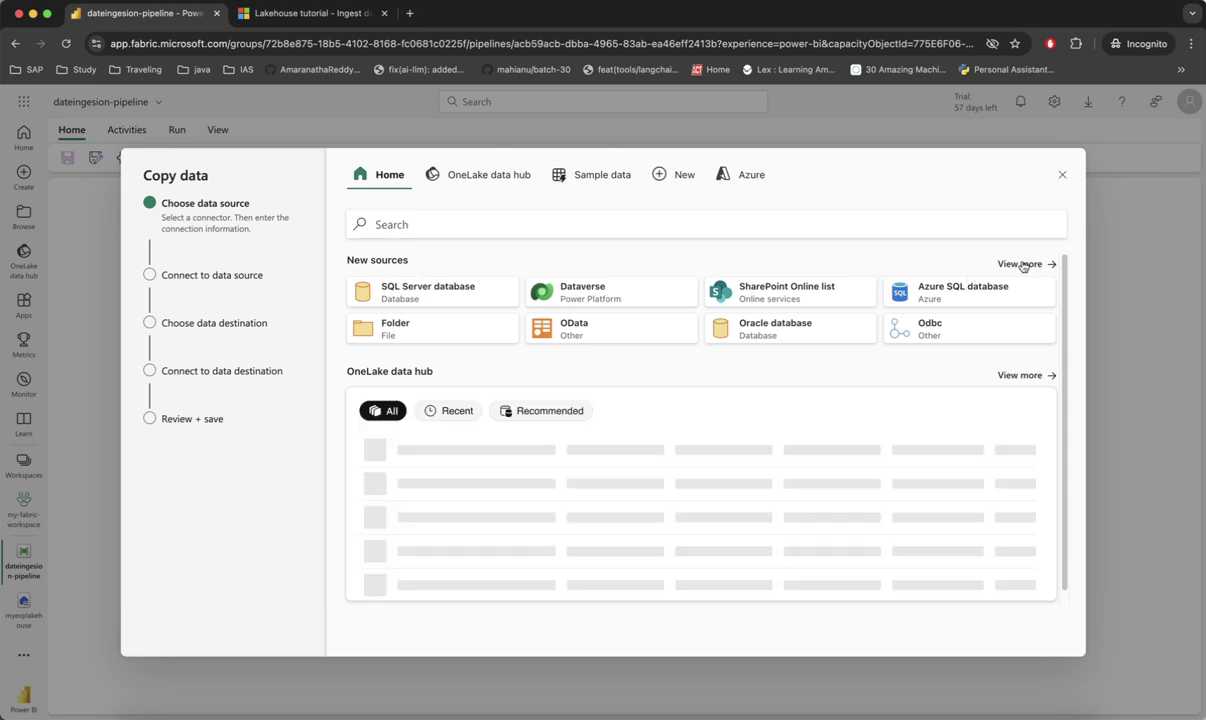
click(1022, 264)
scroll(731, 514, down, 2)
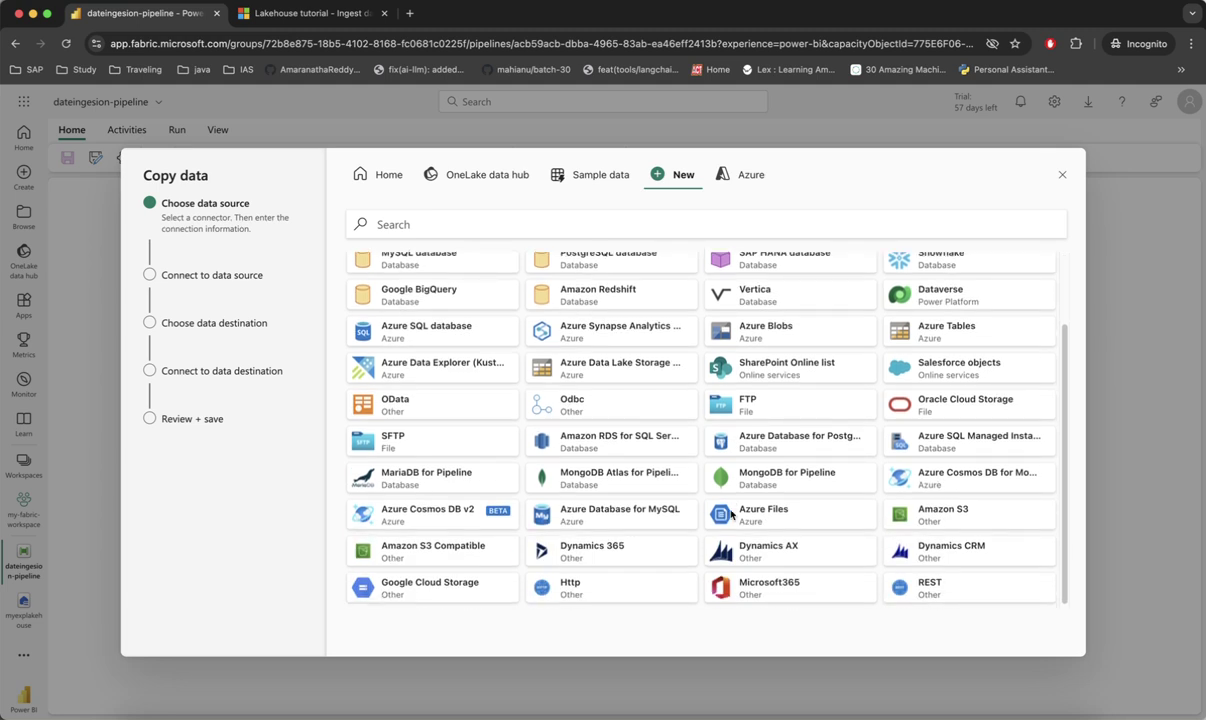
scroll(731, 514, up, 2)
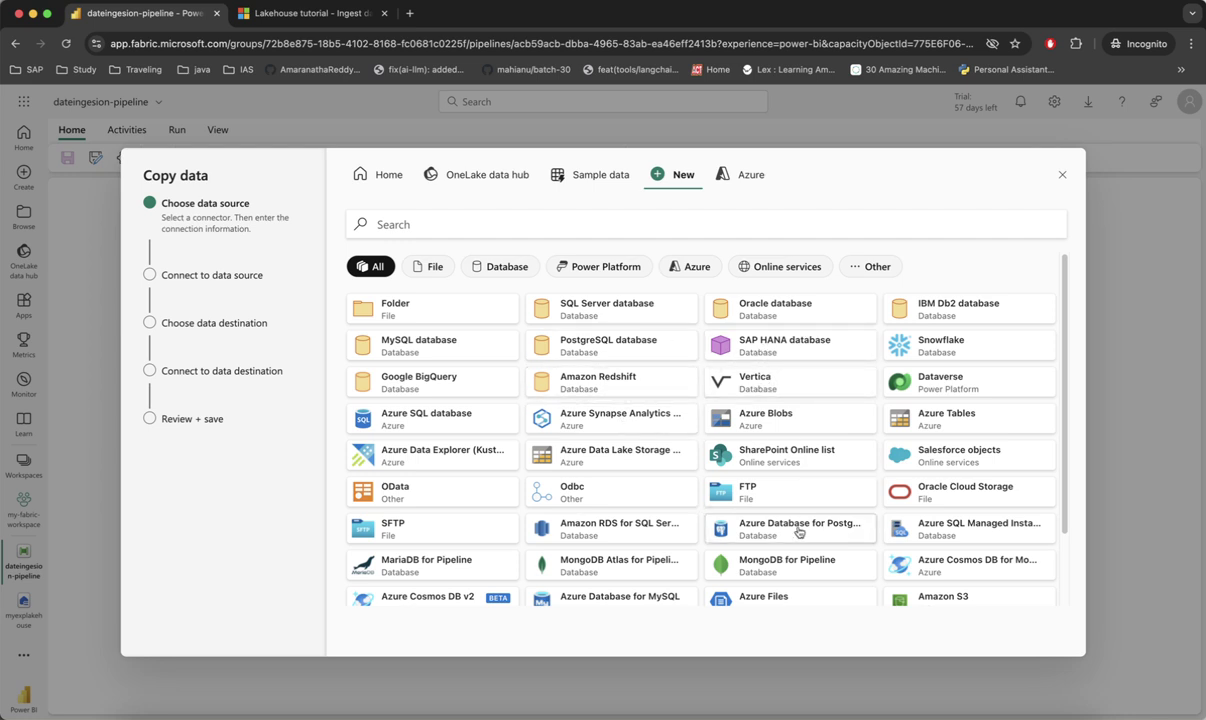
scroll(800, 531, down, 3)
scroll(800, 533, up, 2)
scroll(800, 533, up, 1)
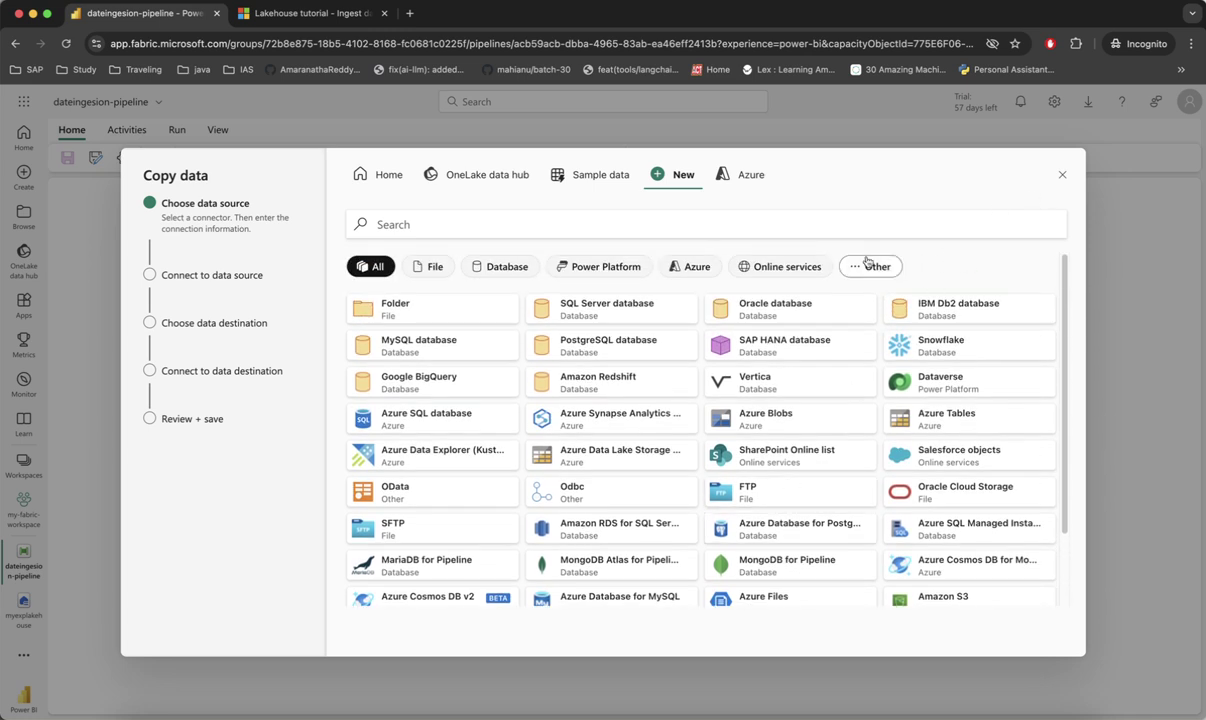
click(461, 213)
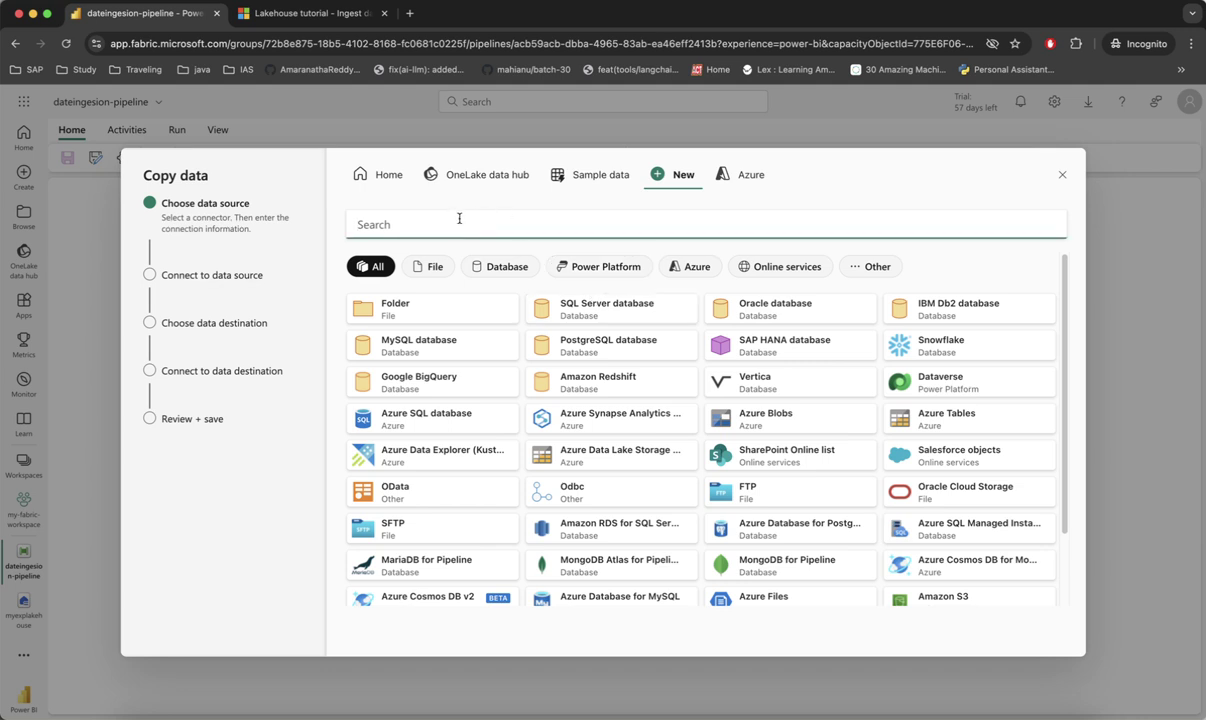
text(htt)
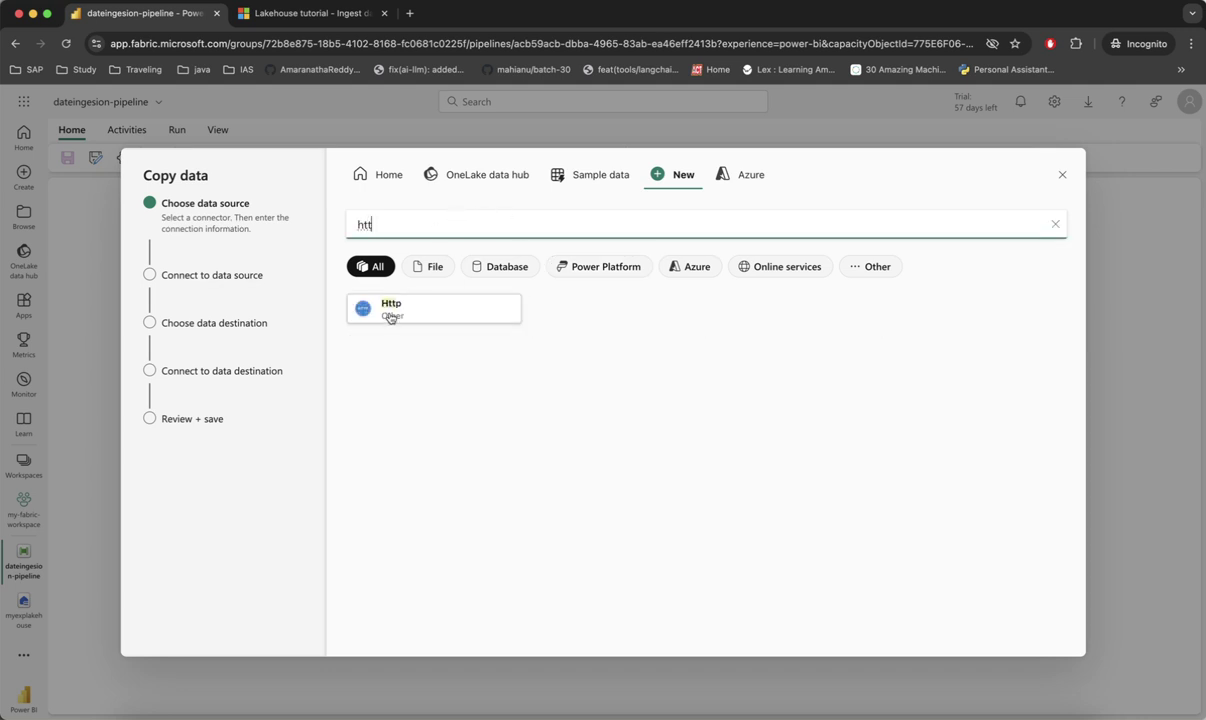
click(390, 318)
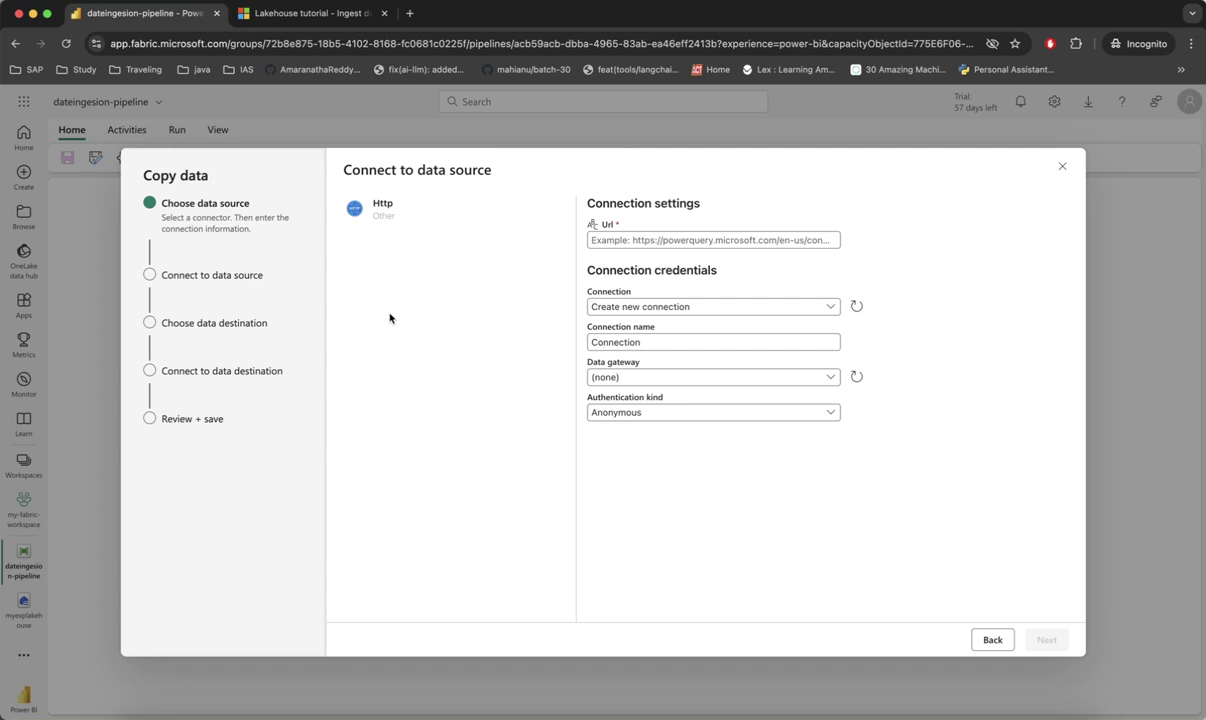
Copy the wwi-sample-dataset.zip URL from the Lakehouse tutorial page and paste it as the Http source's URL
click(324, 24)
scroll(383, 418, down, 2)
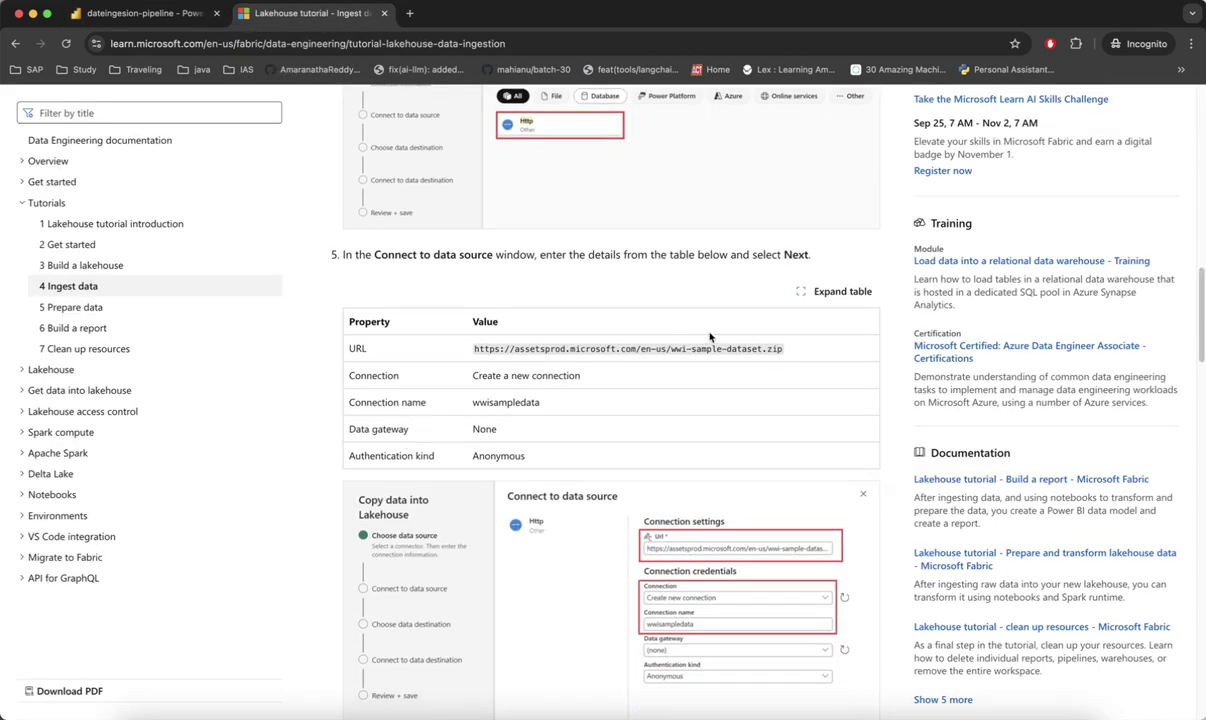
drag(793, 349, 474, 352)
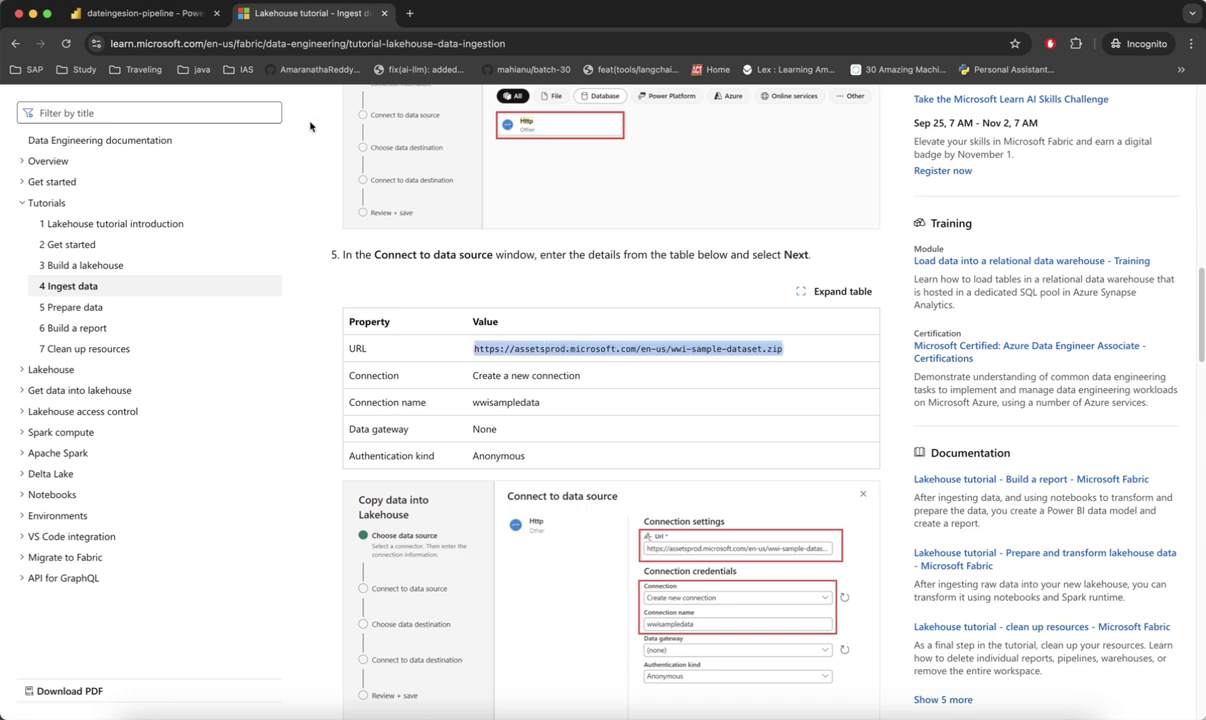
click(171, 26)
click(606, 240)
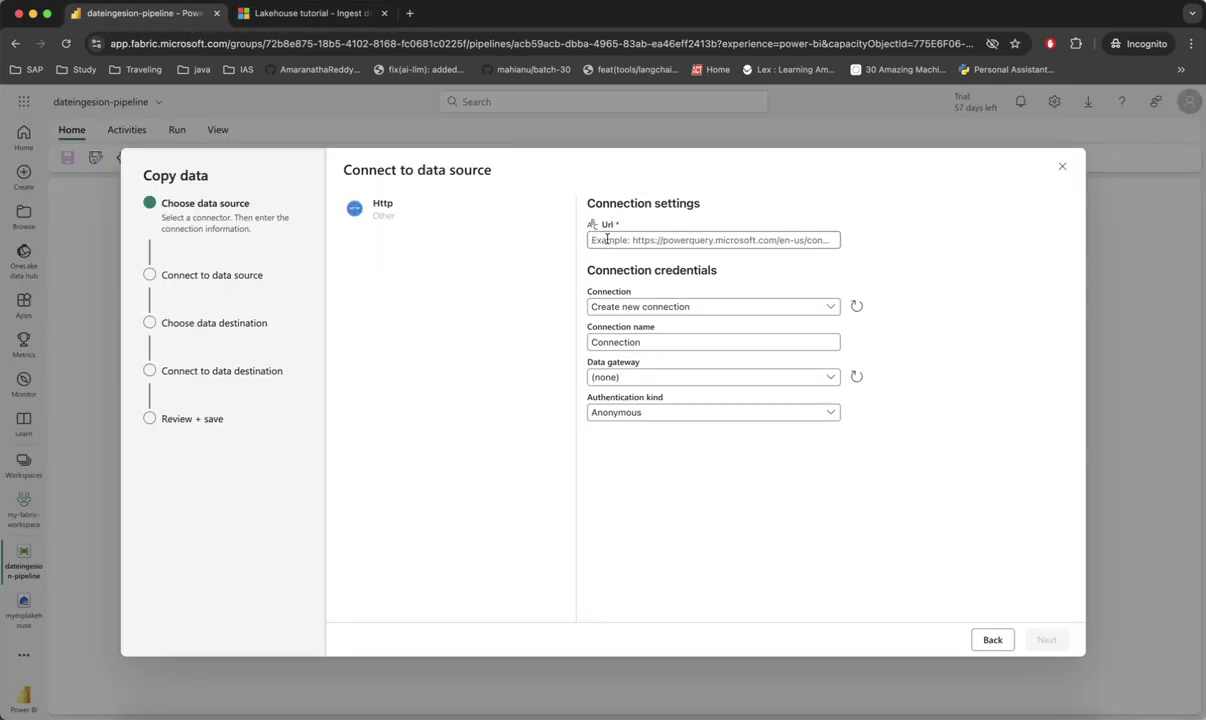
key(super+v)
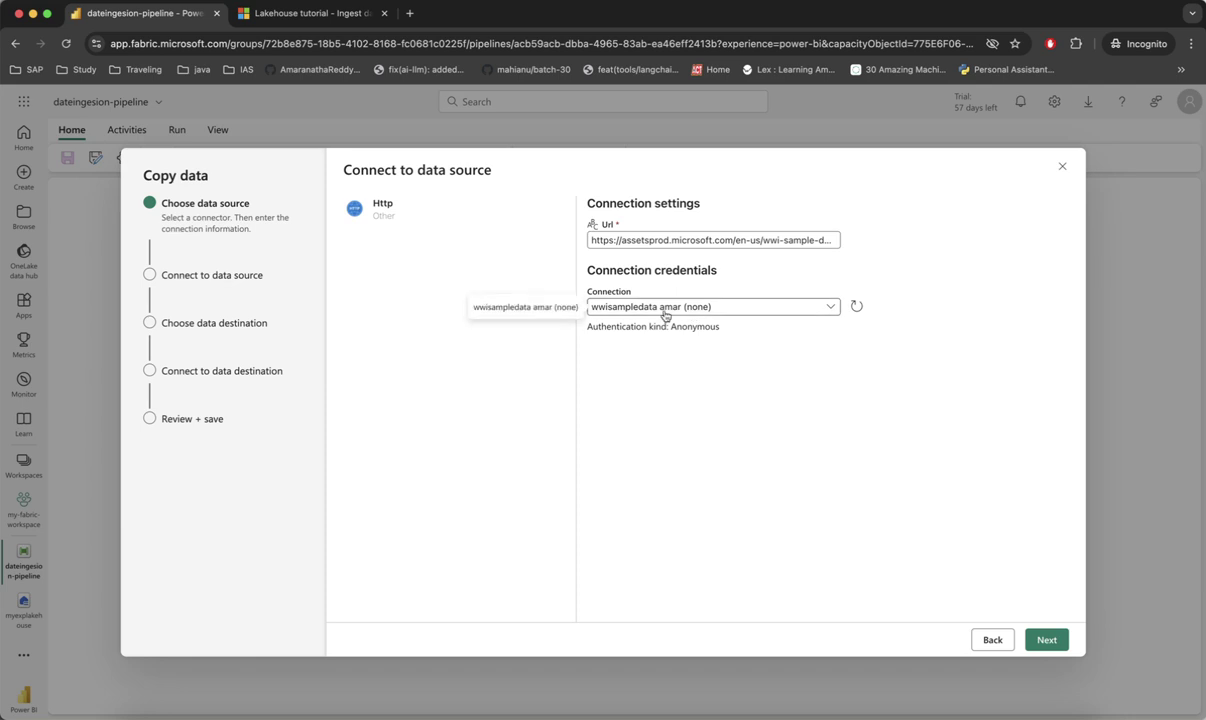
Check the connection type and connection name for the Http source in the Lakehouse tutorial's settings table
click(339, 19)
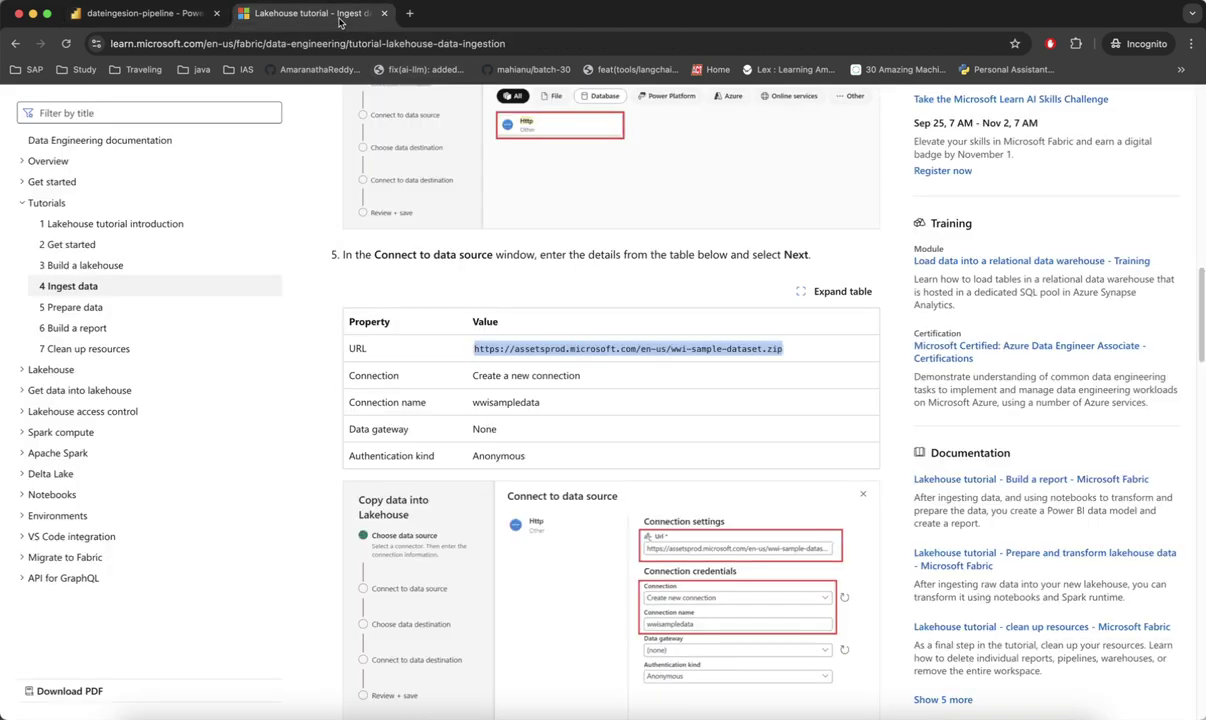
drag(475, 375, 592, 389)
drag(473, 402, 532, 403)
scroll(524, 446, down, 5)
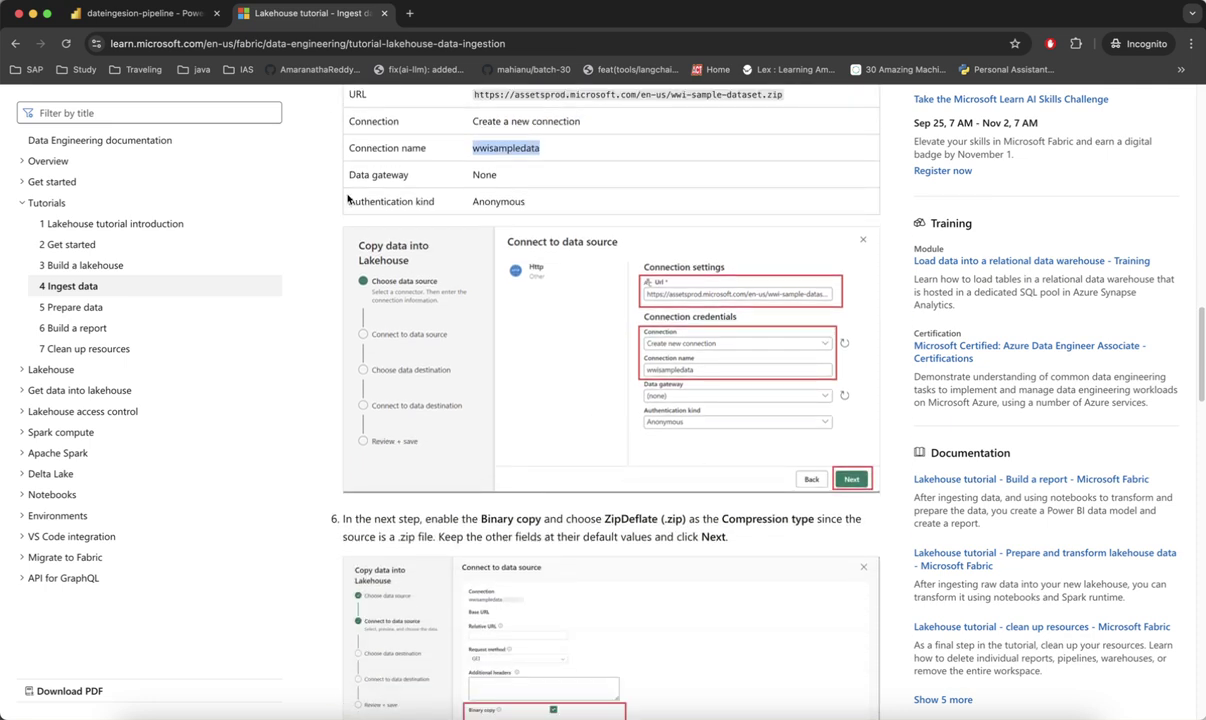
Create a new connection named wwisampledata for the Http source, and continue to its request settings
click(160, 21)
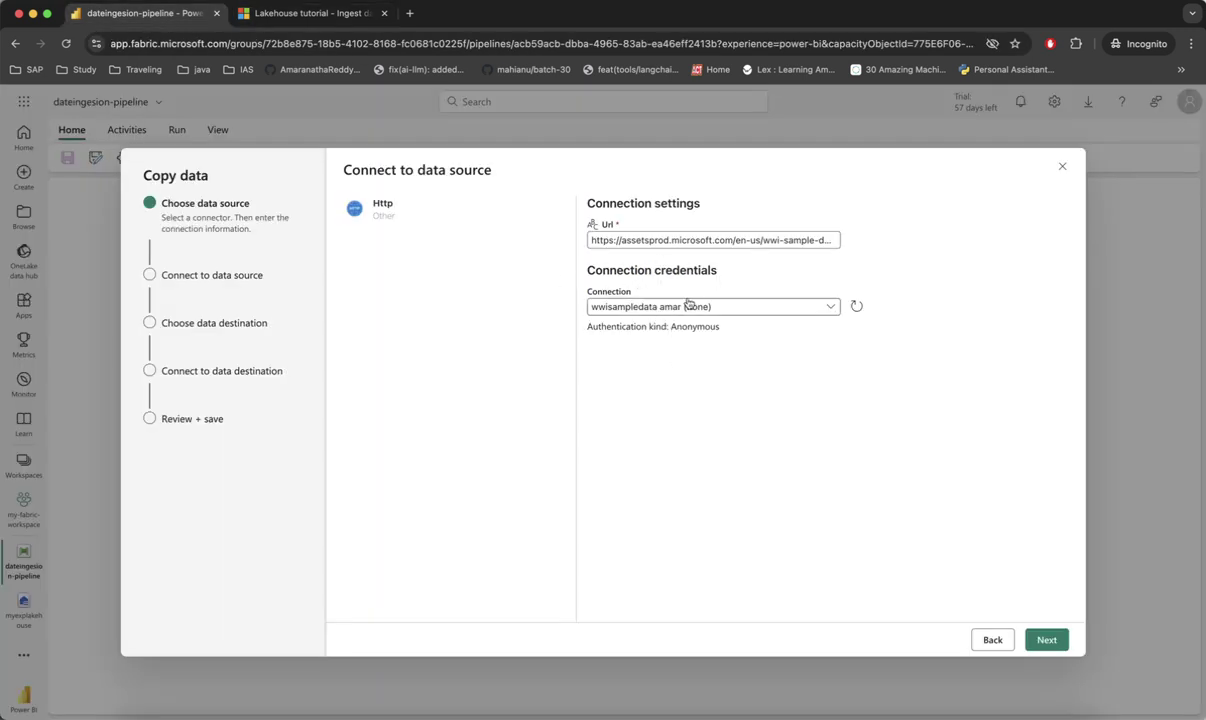
click(780, 311)
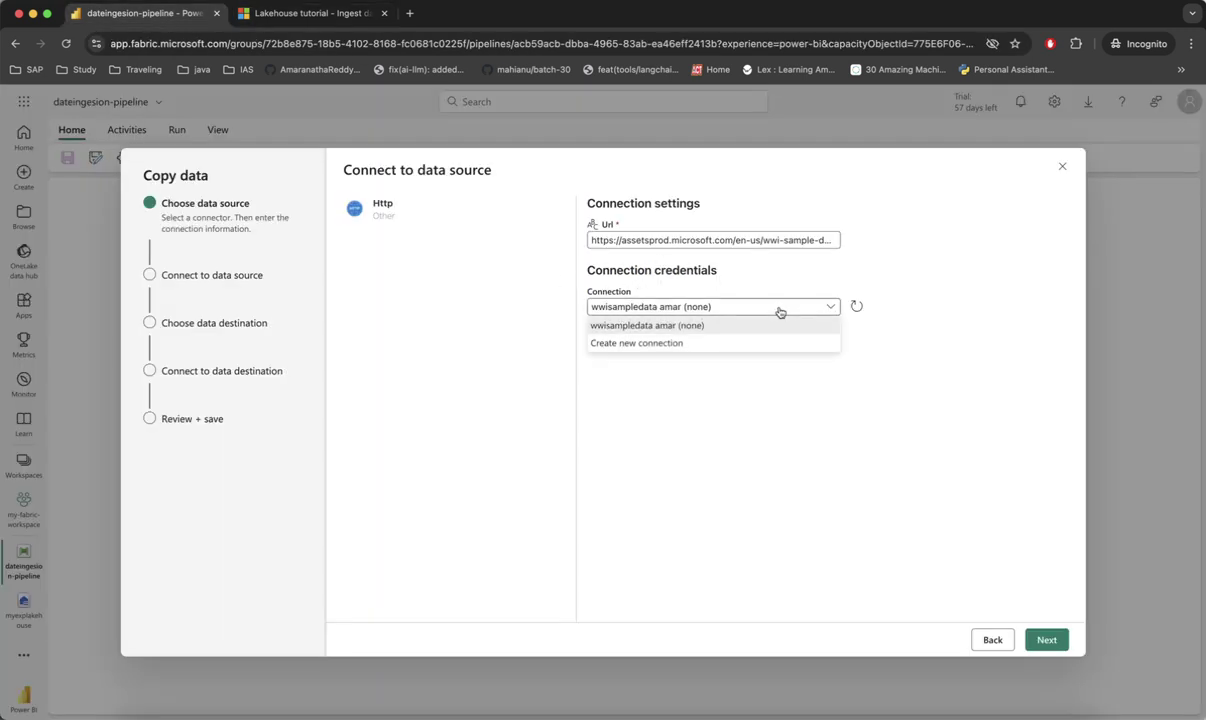
click(768, 344)
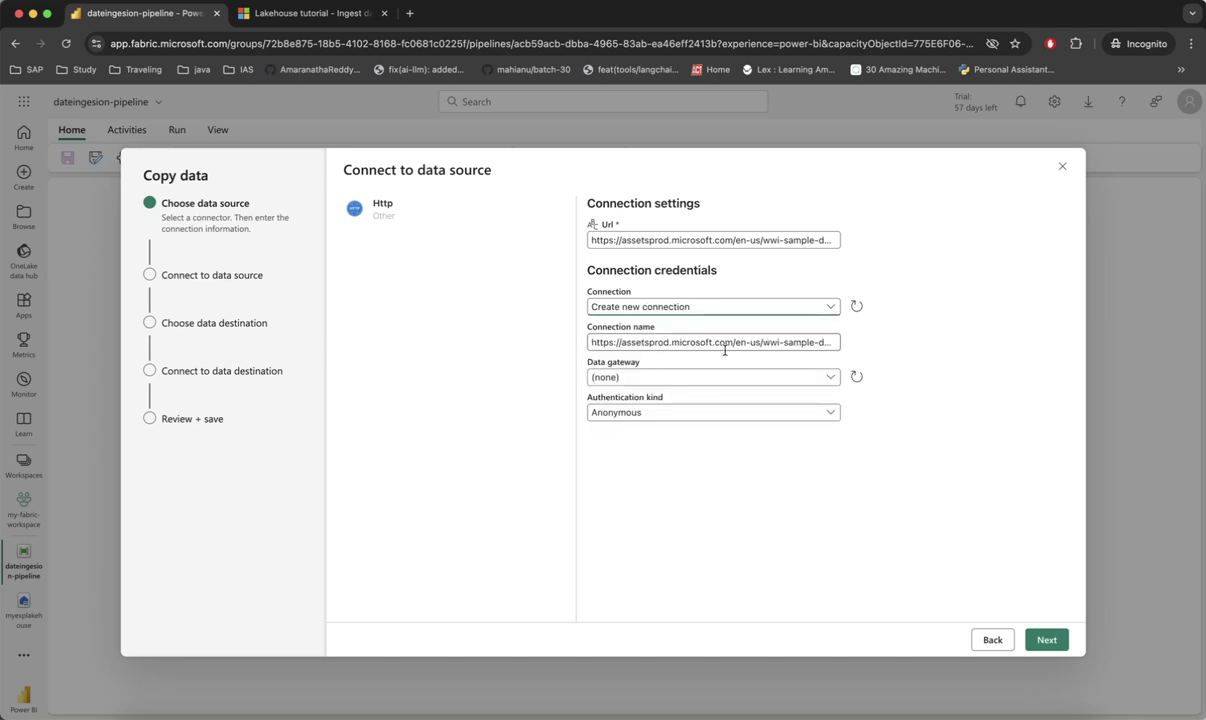
click(739, 343)
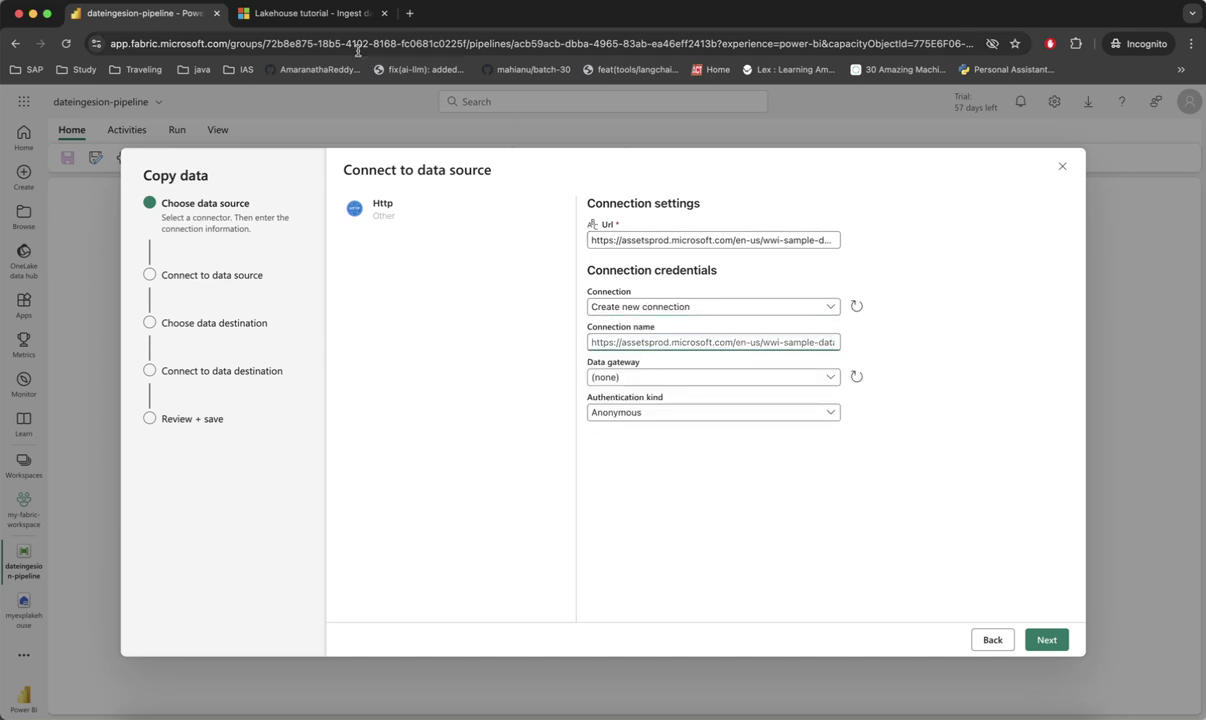
click(305, 13)
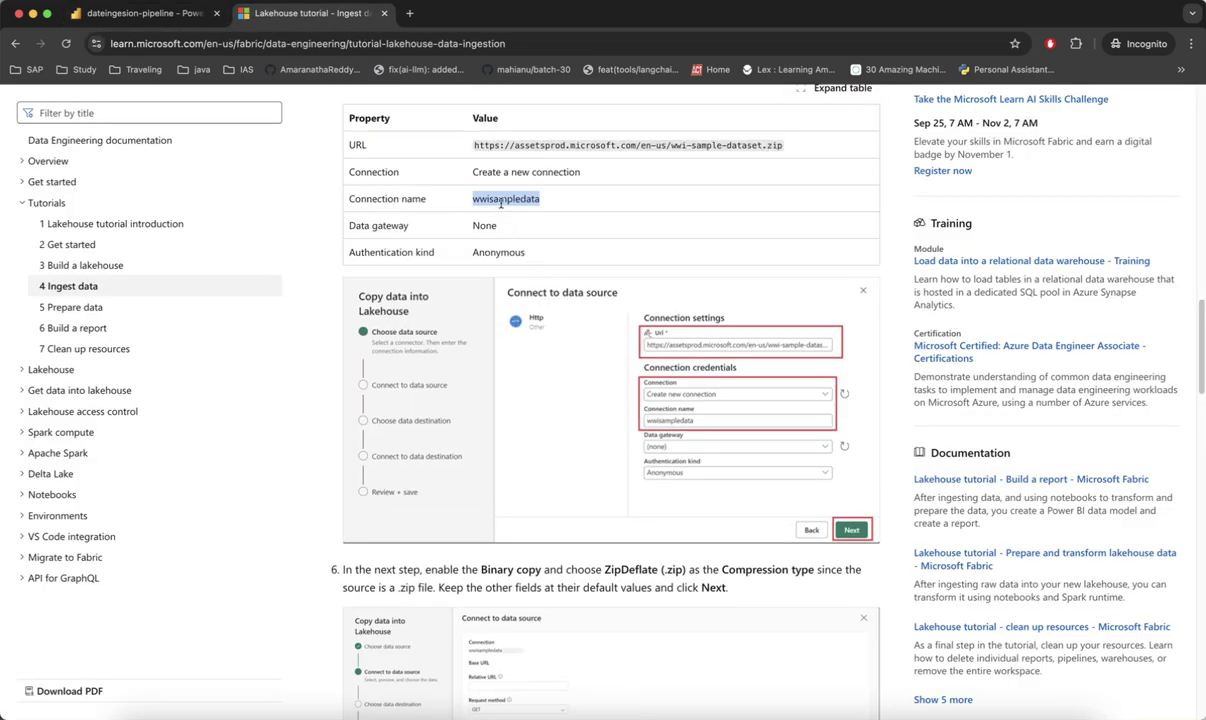
click(140, 13)
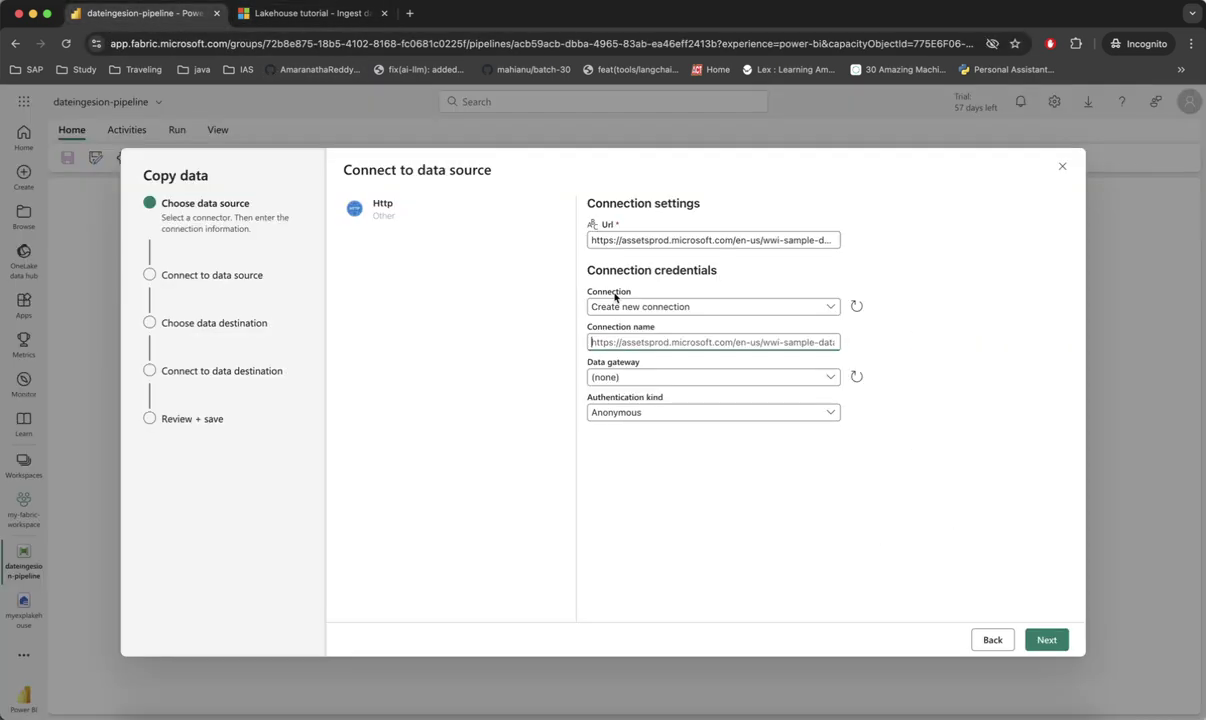
text(wwisampledata)
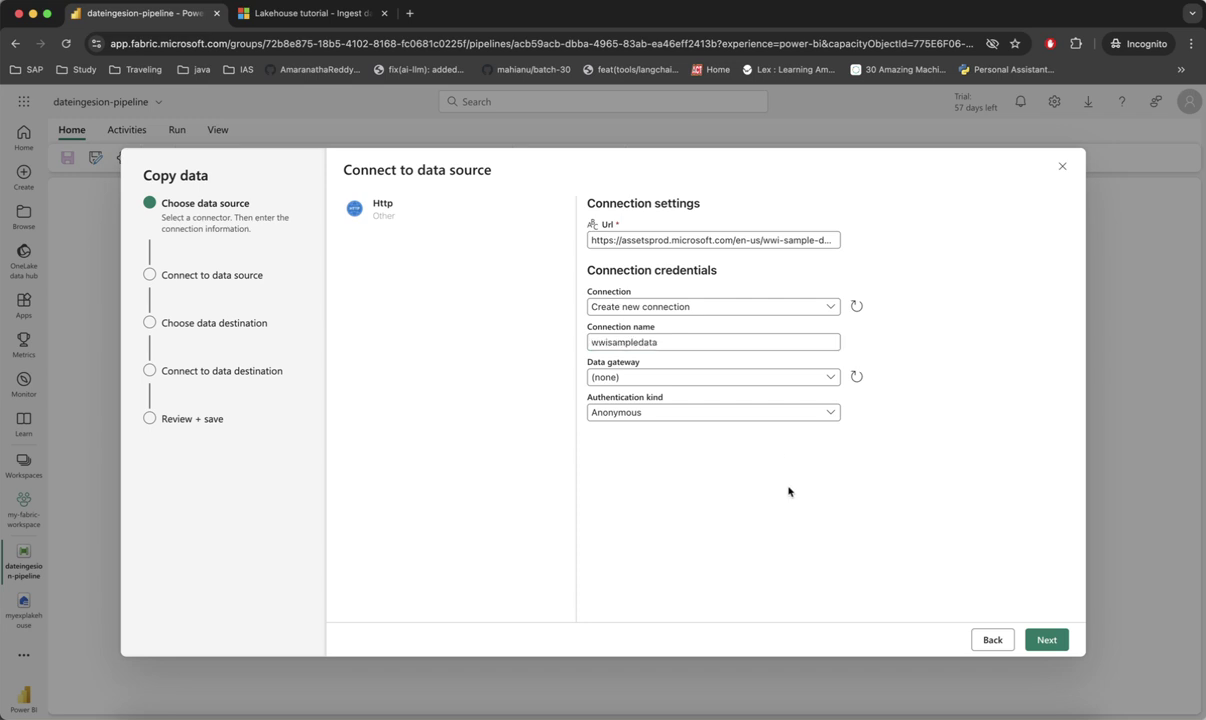
click(1046, 639)
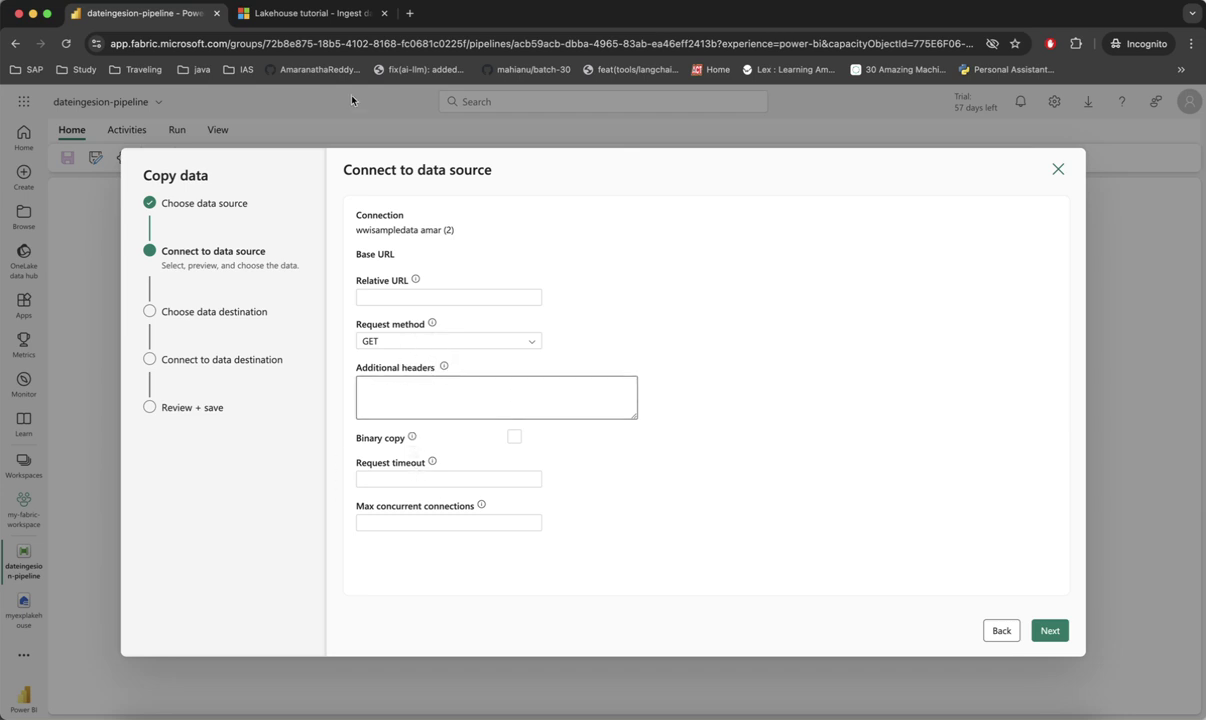
Enable Binary copy with ZipDeflate (.zip) compression for the source as the Lakehouse tutorial specifies, and continue to the data destination
click(345, 24)
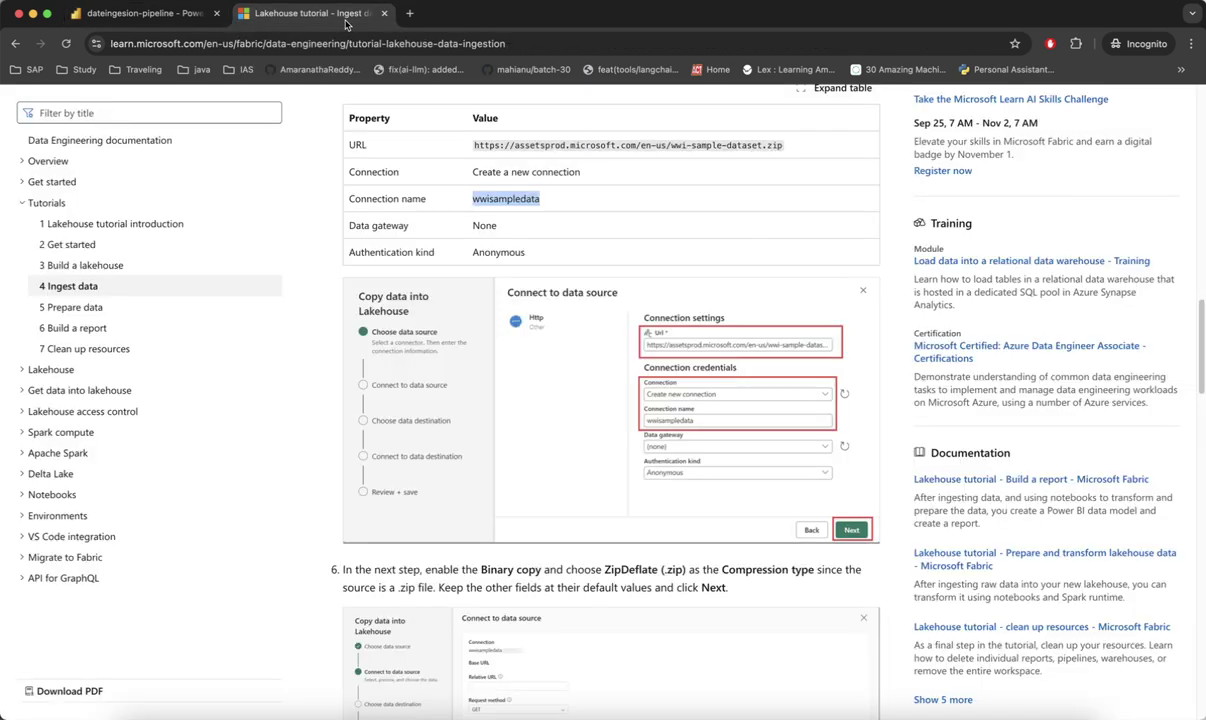
scroll(621, 416, down, 7)
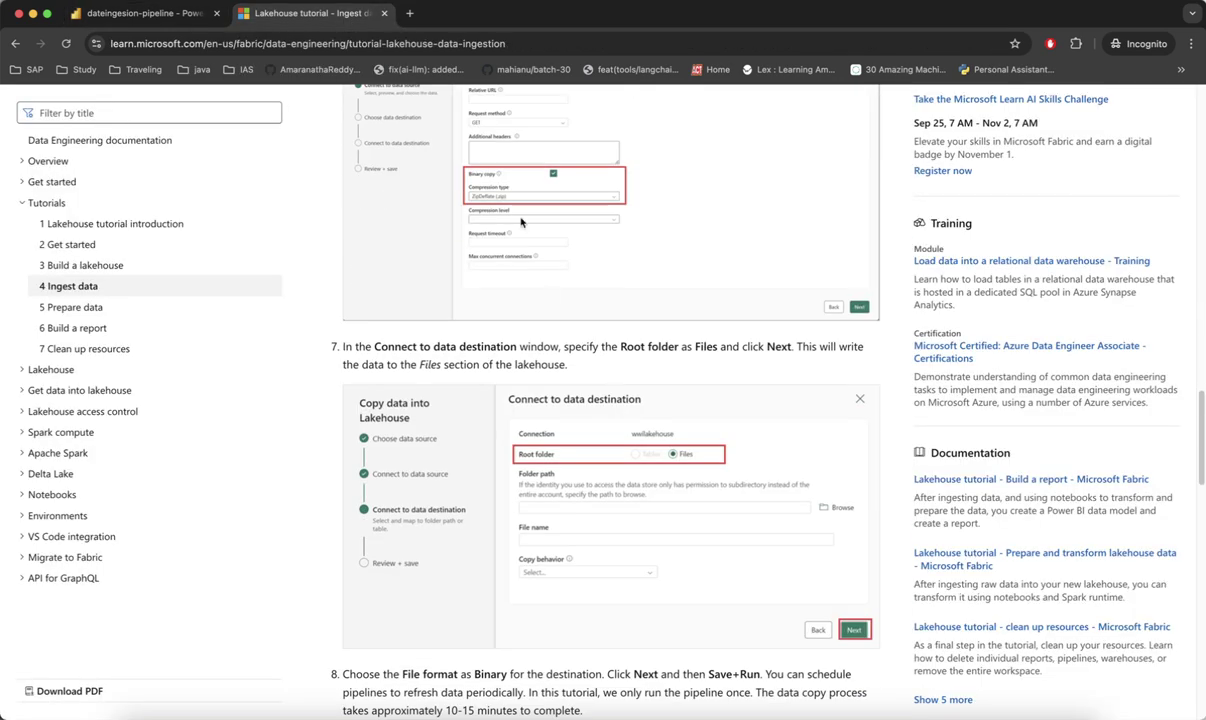
click(163, 13)
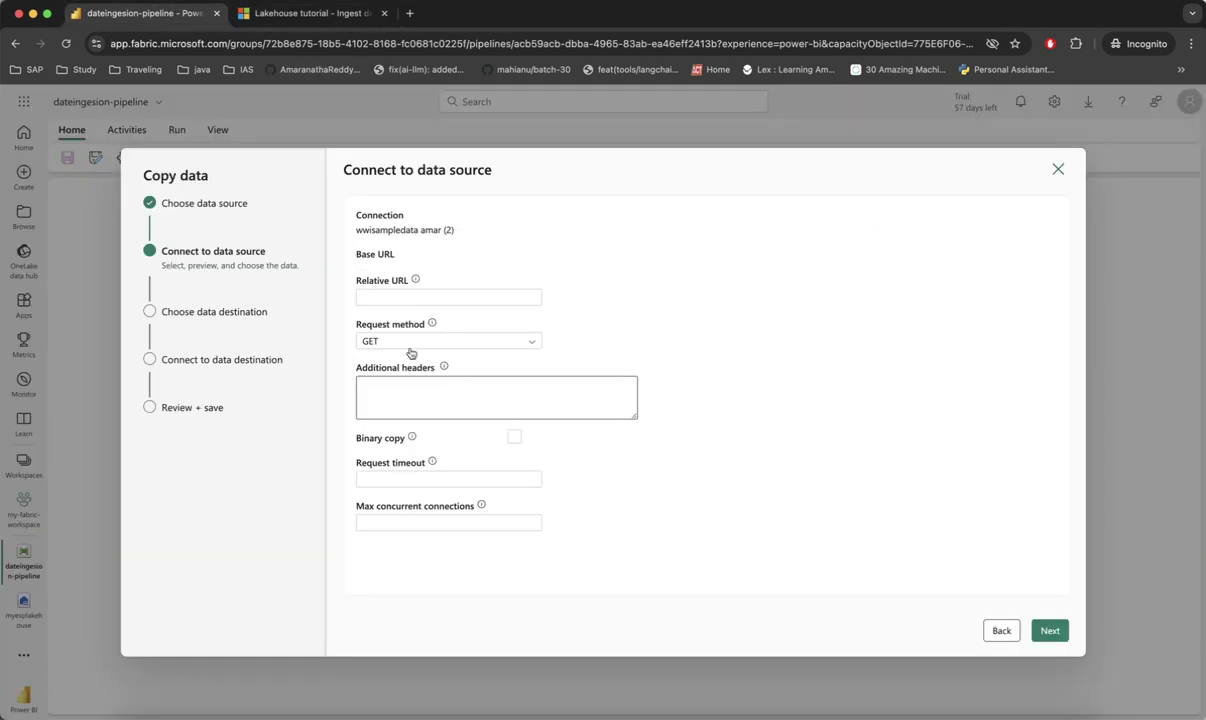
click(514, 437)
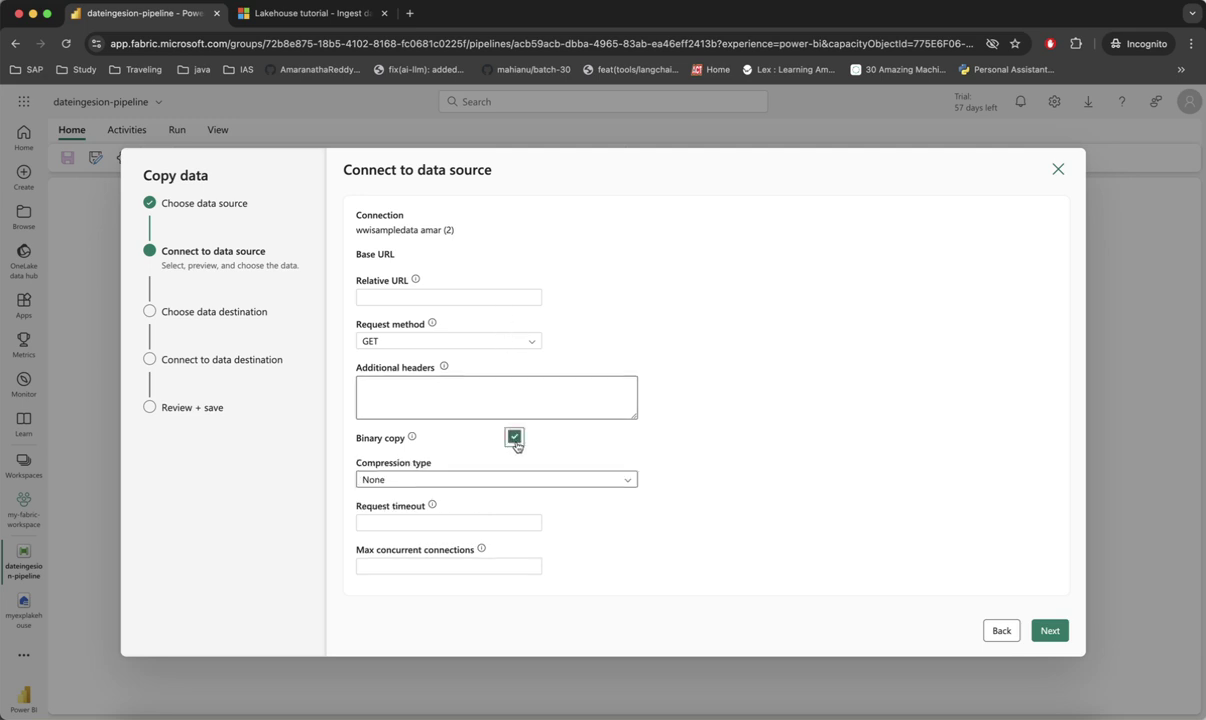
click(625, 480)
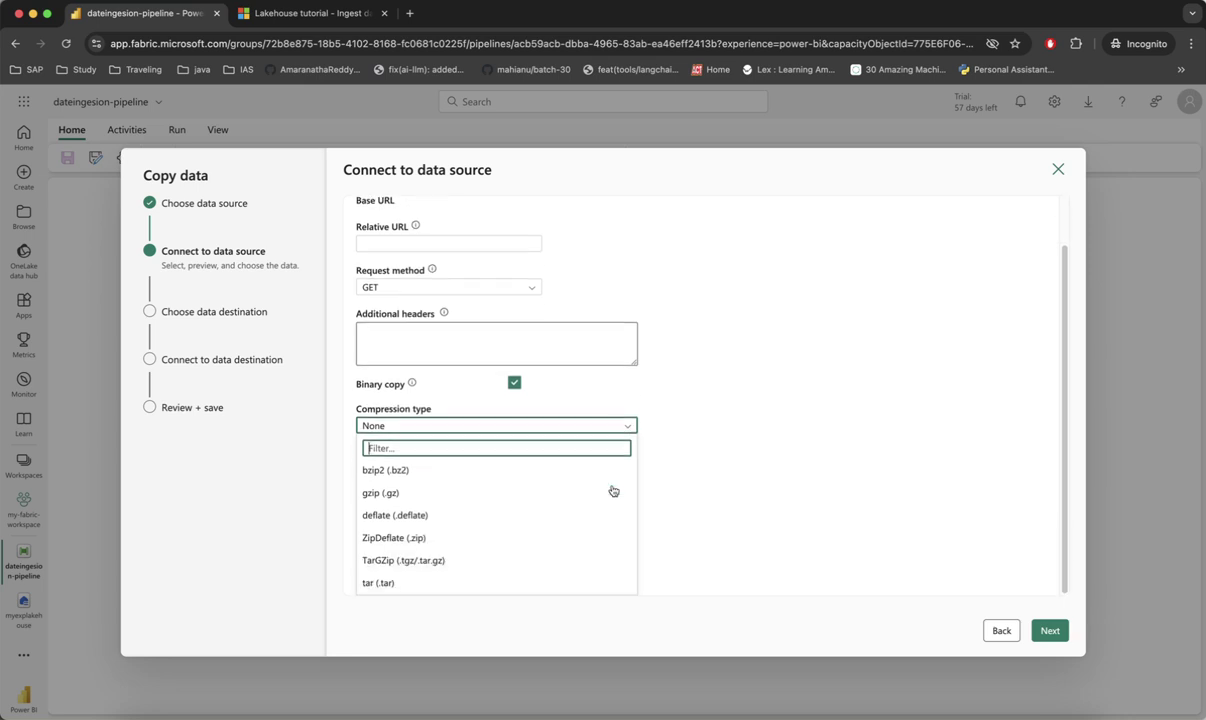
click(401, 540)
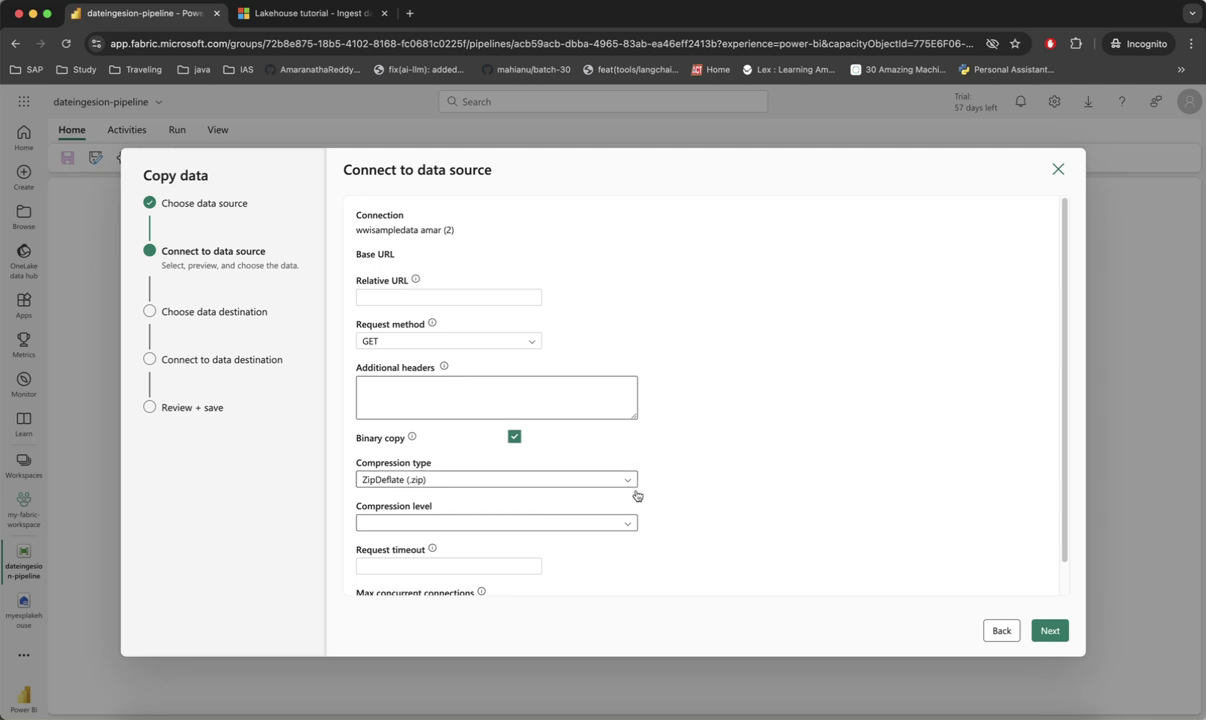
scroll(600, 492, down, 2)
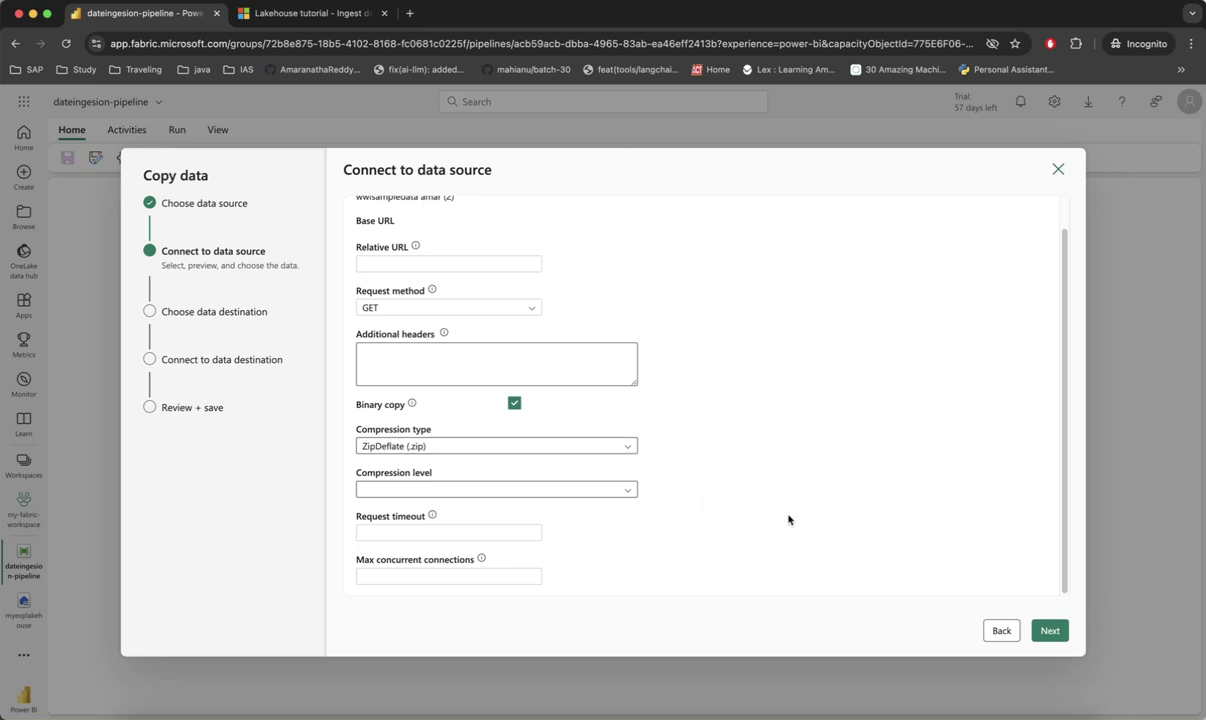
click(1046, 631)
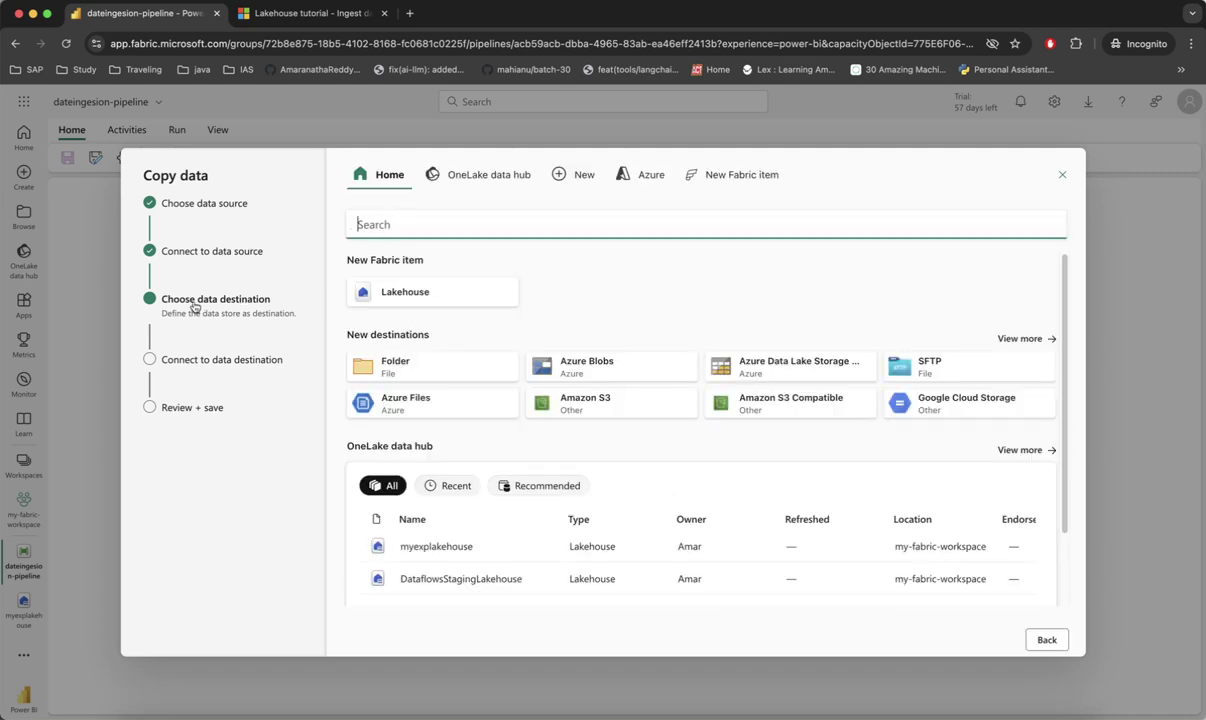
scroll(485, 390, down, 2)
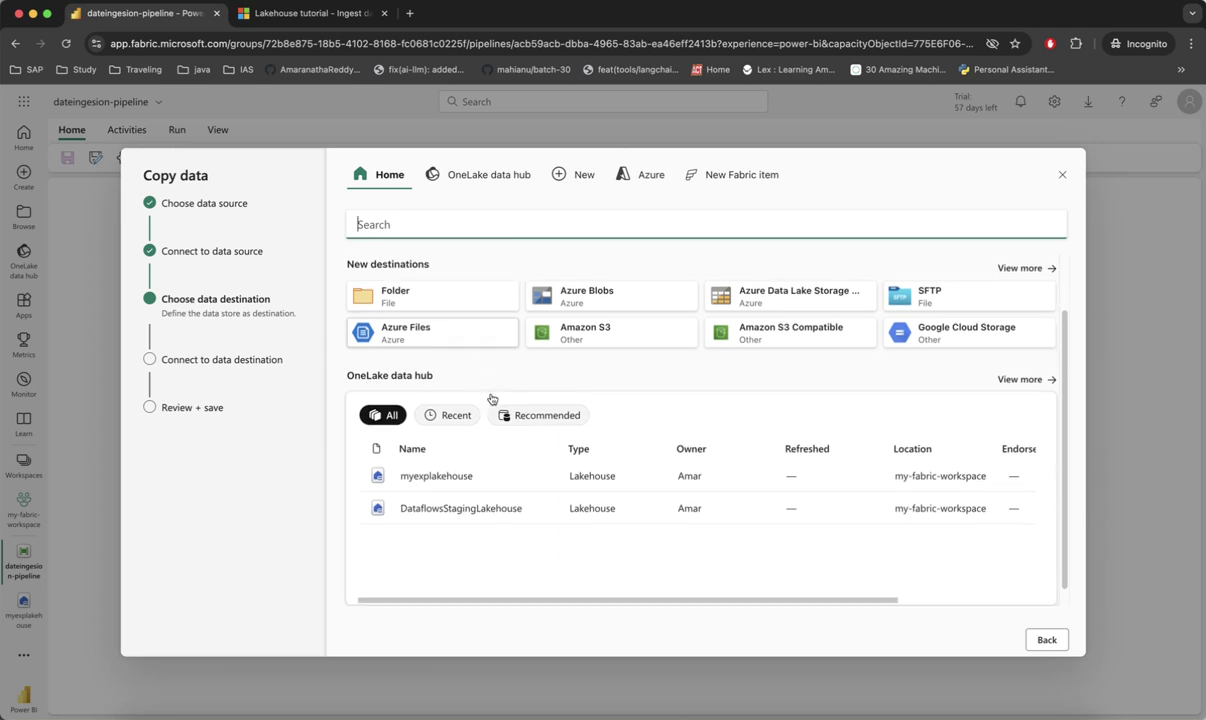
click(445, 478)
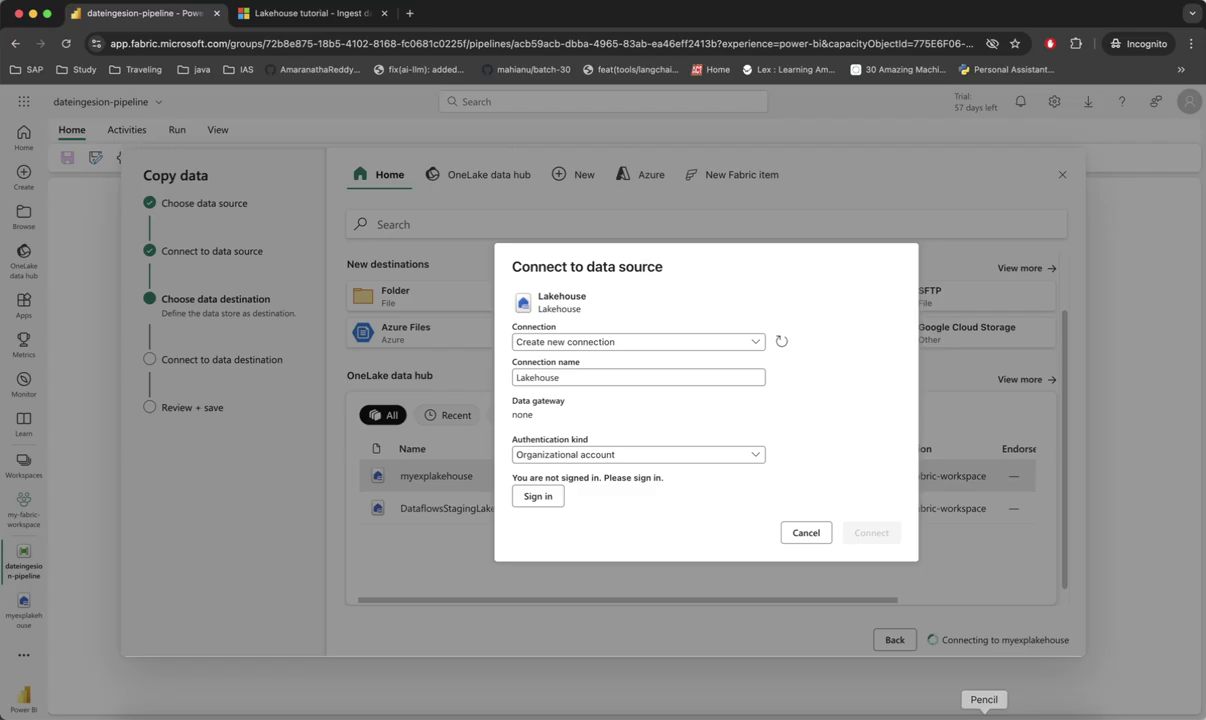
click(984, 716)
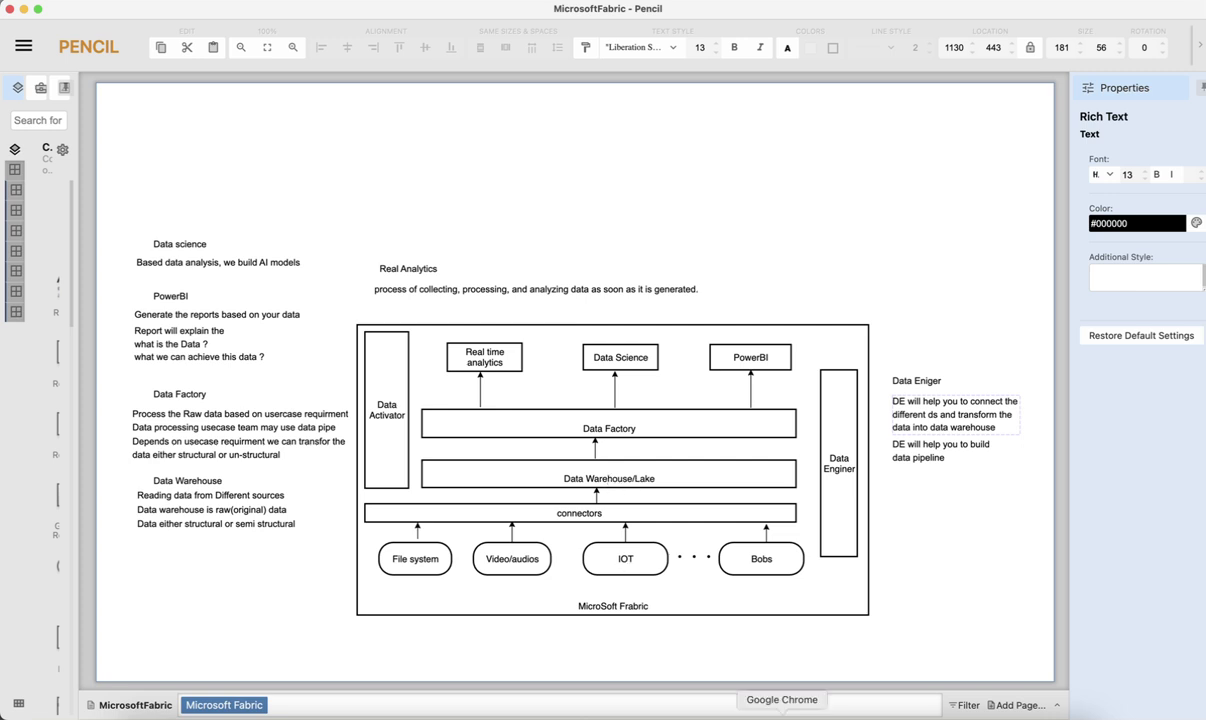
click(782, 712)
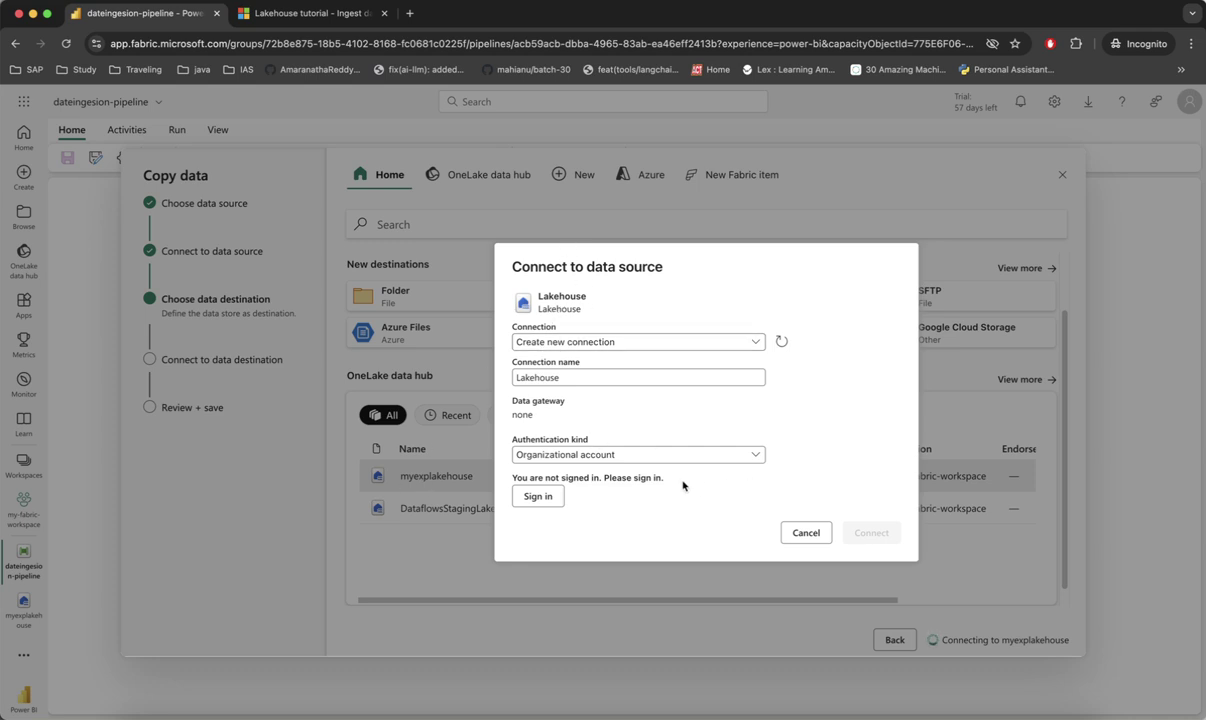
click(657, 344)
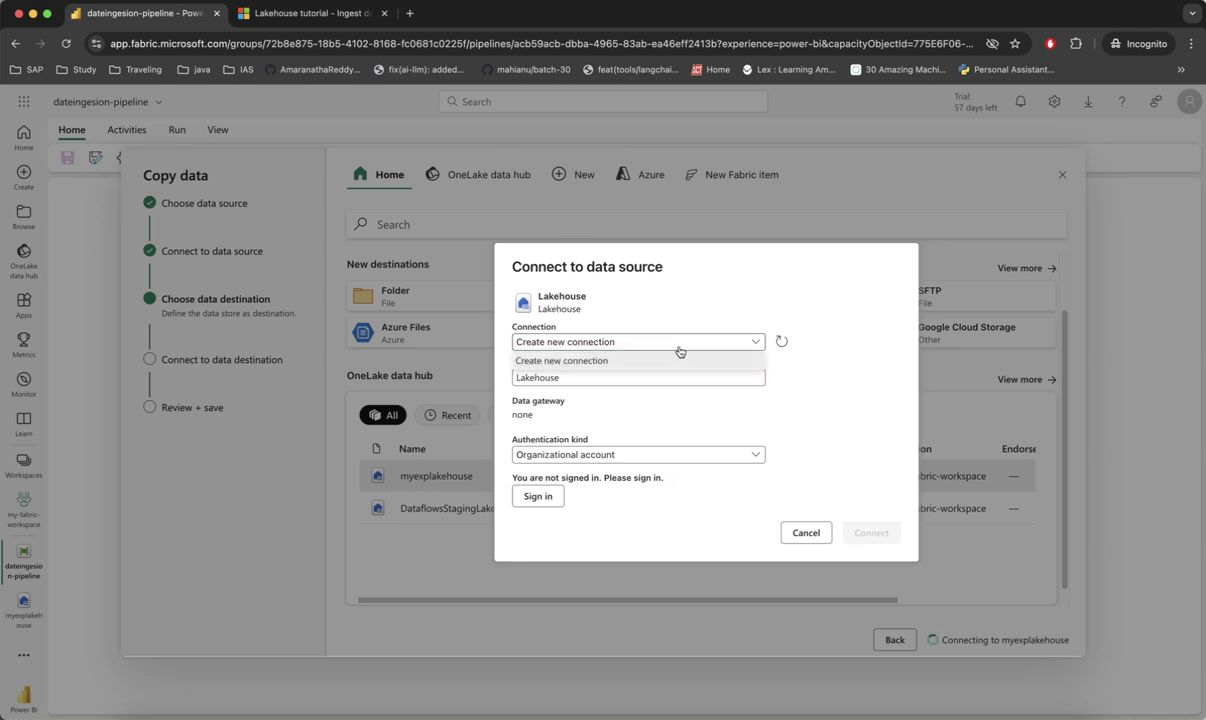
click(814, 412)
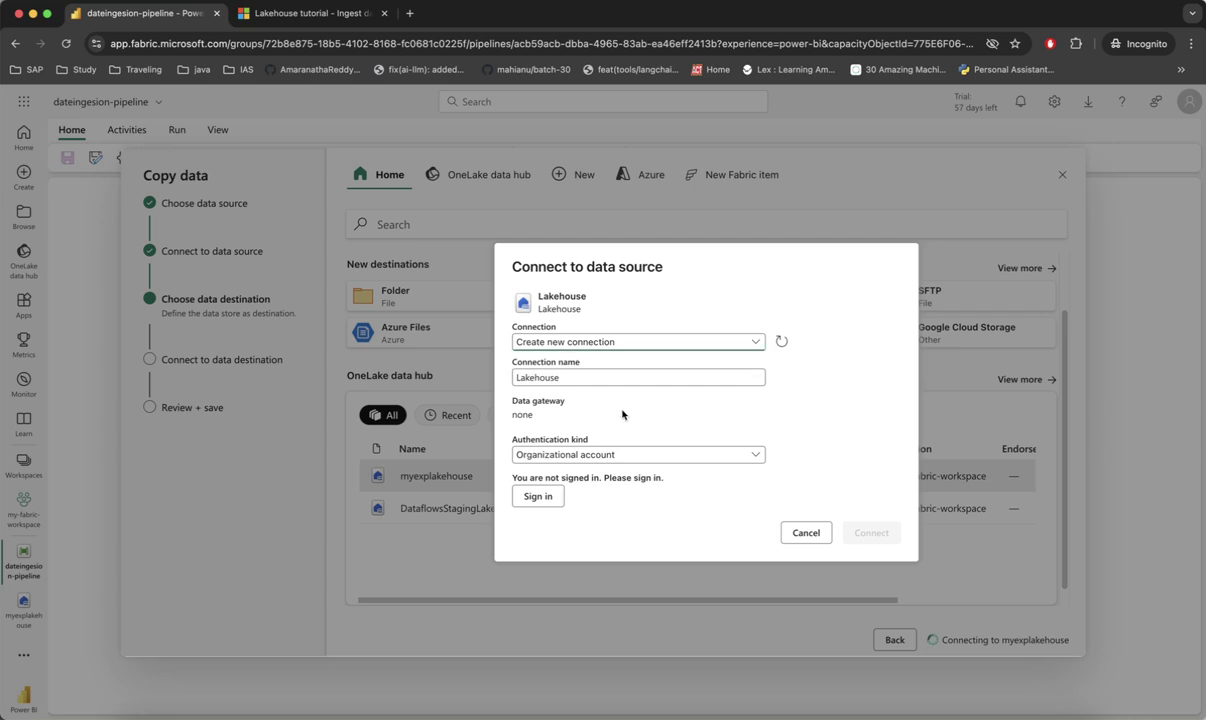
click(792, 528)
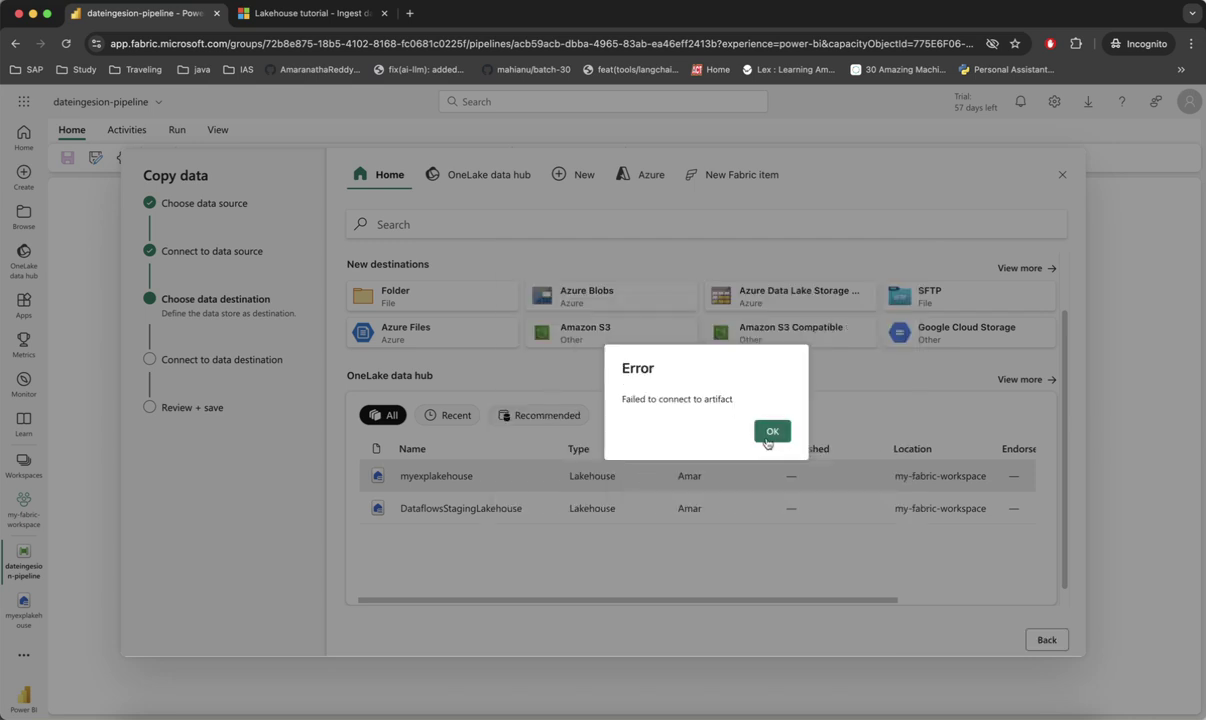
click(768, 432)
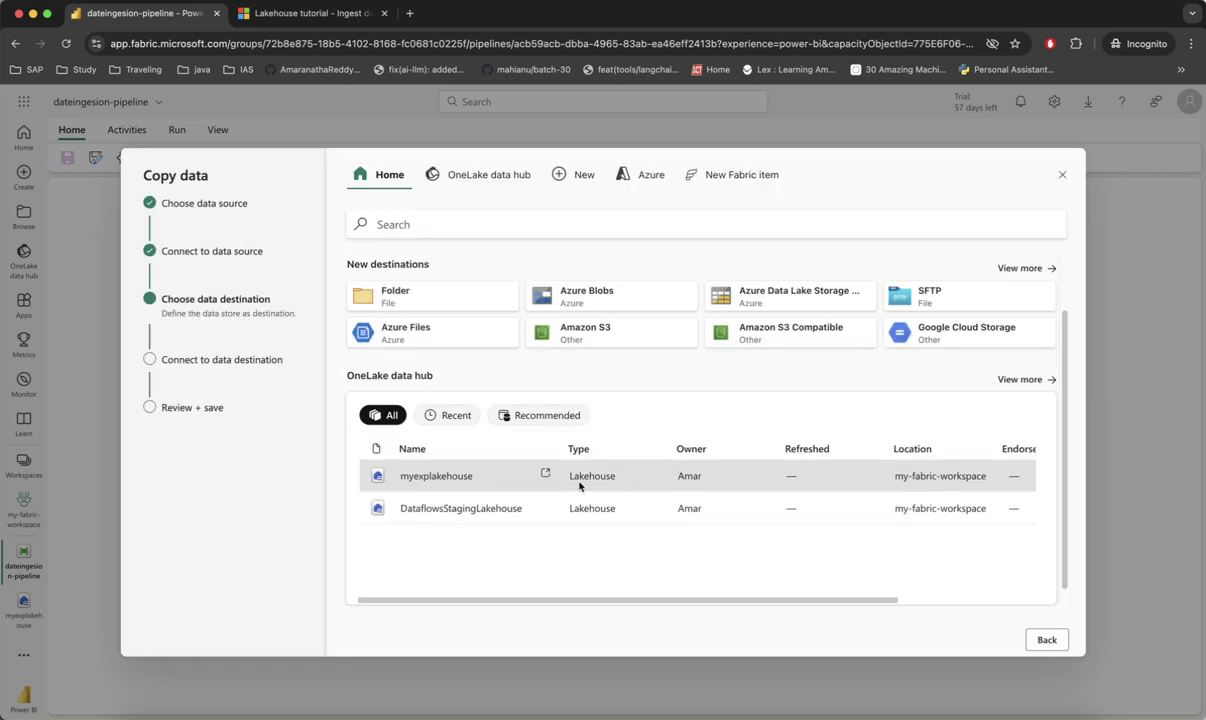
Choose the myexplakehouse lakehouse as the data destination and sign in with the organizational account for its new connection
click(434, 478)
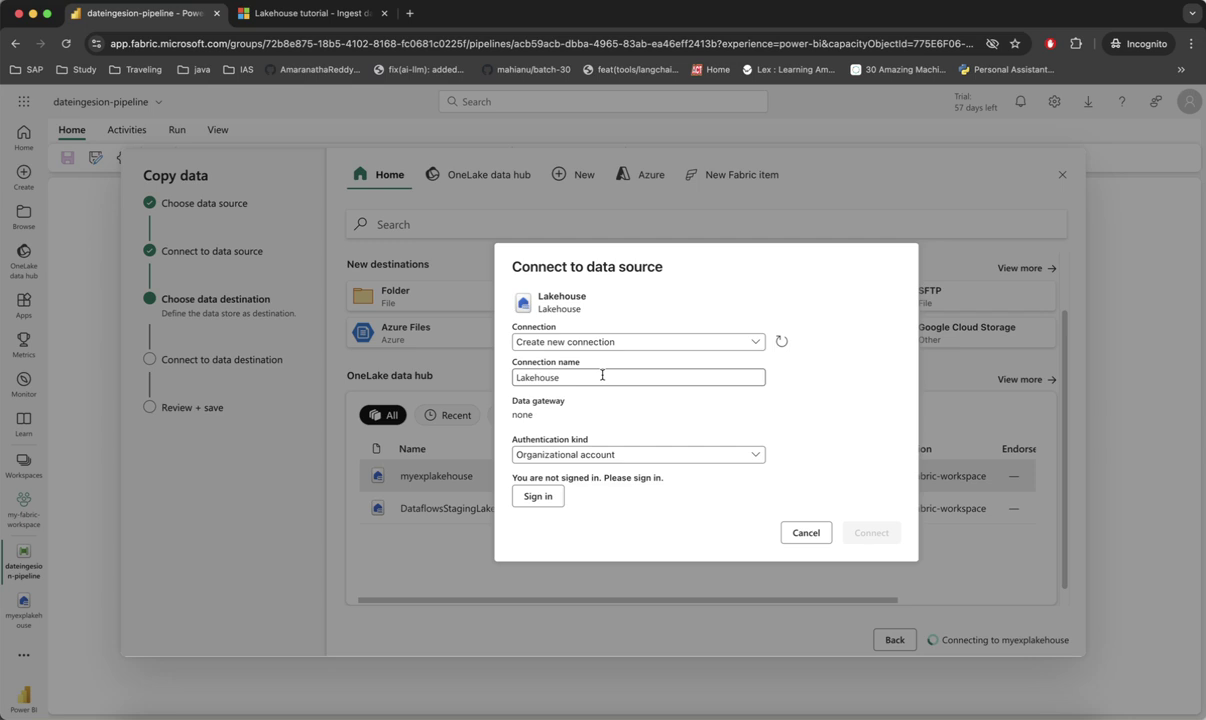
click(757, 342)
click(813, 360)
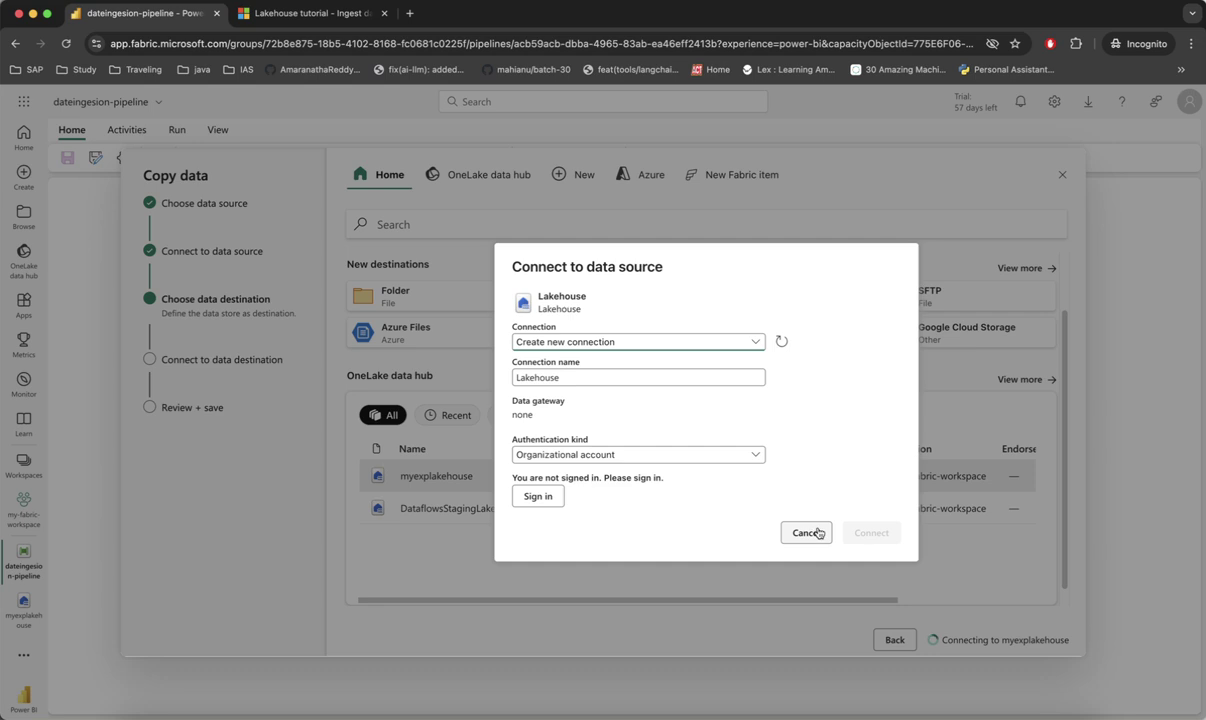
click(540, 497)
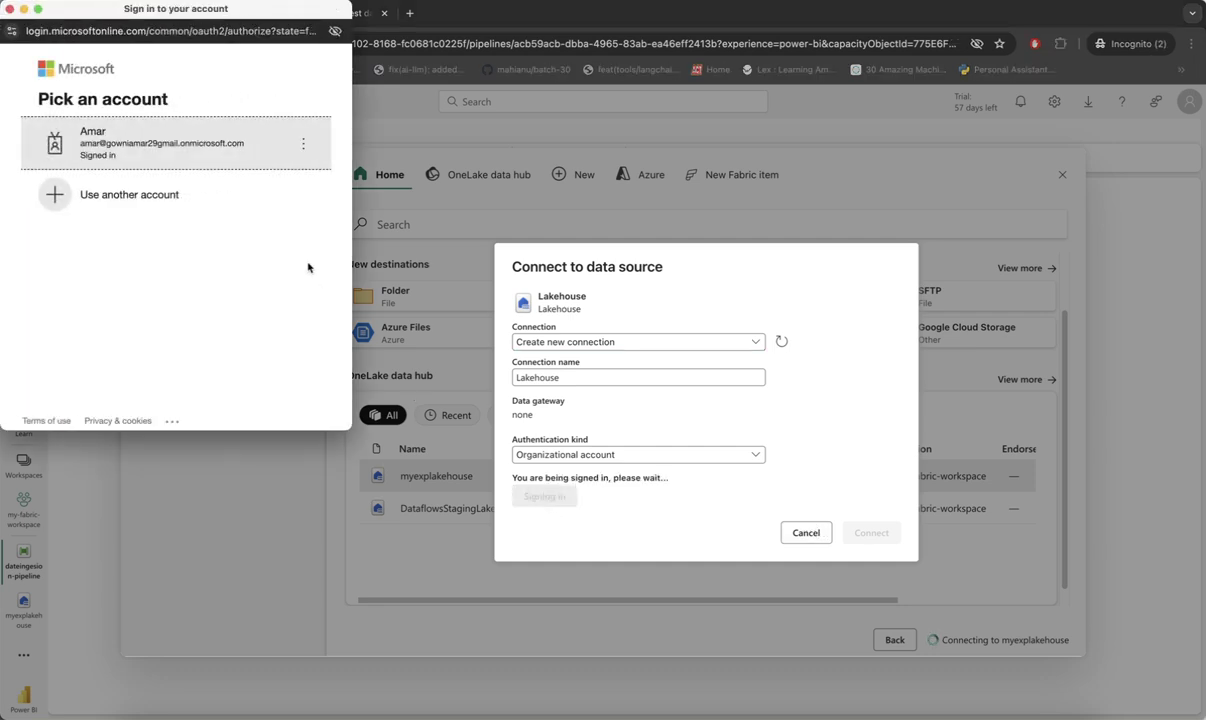
click(240, 154)
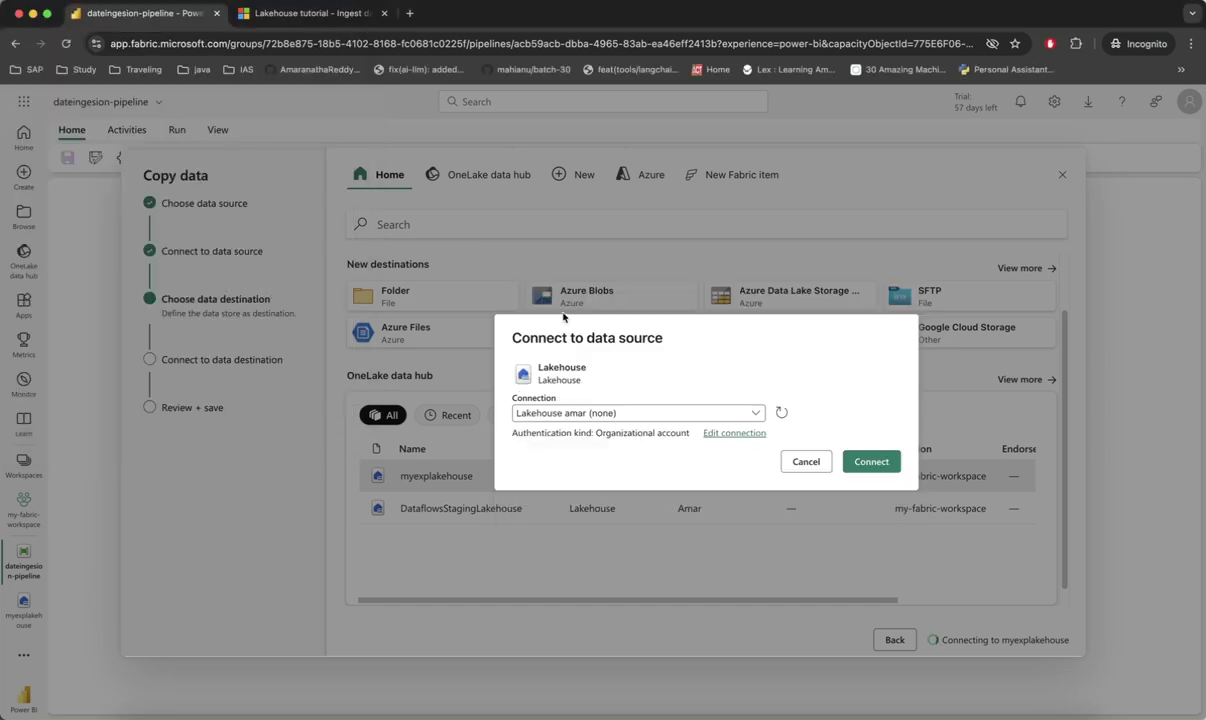
click(592, 416)
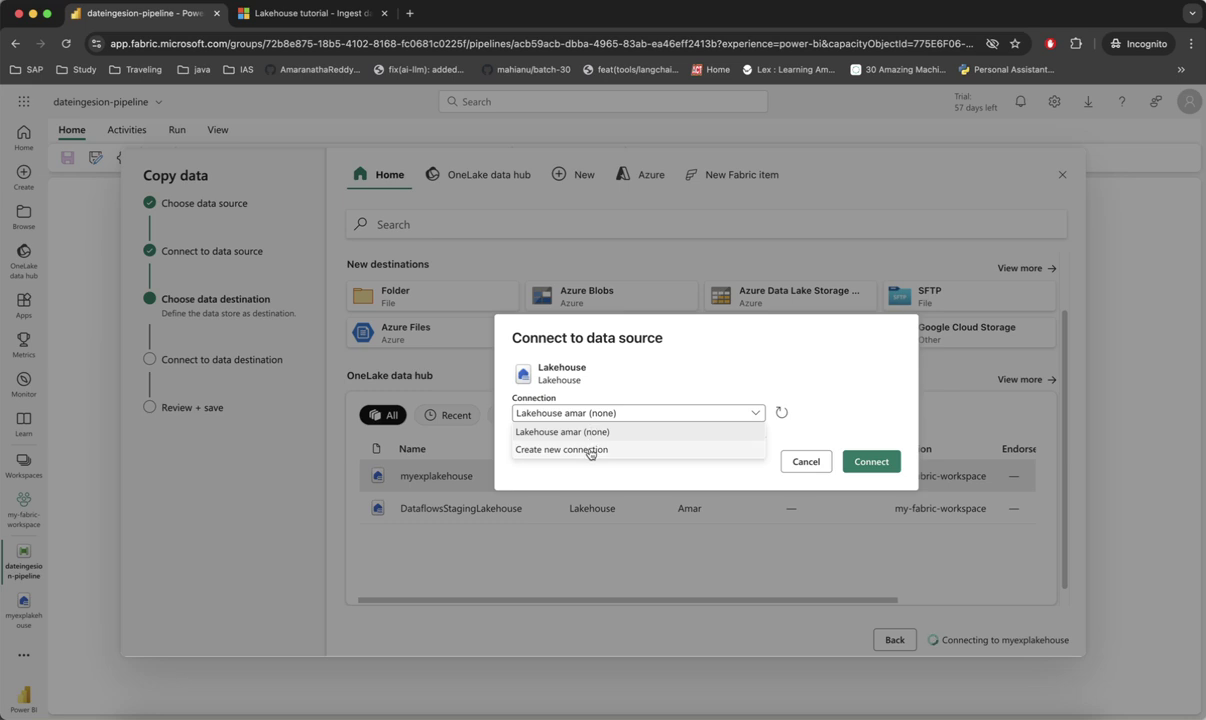
click(591, 451)
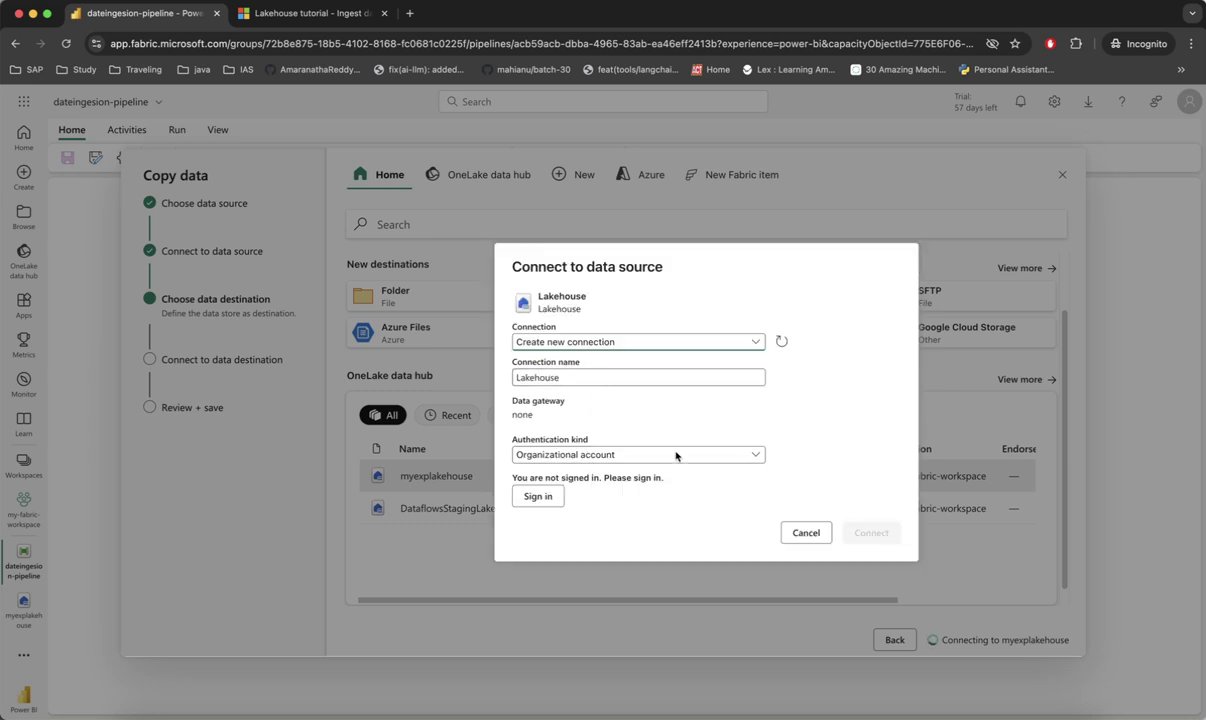
click(652, 342)
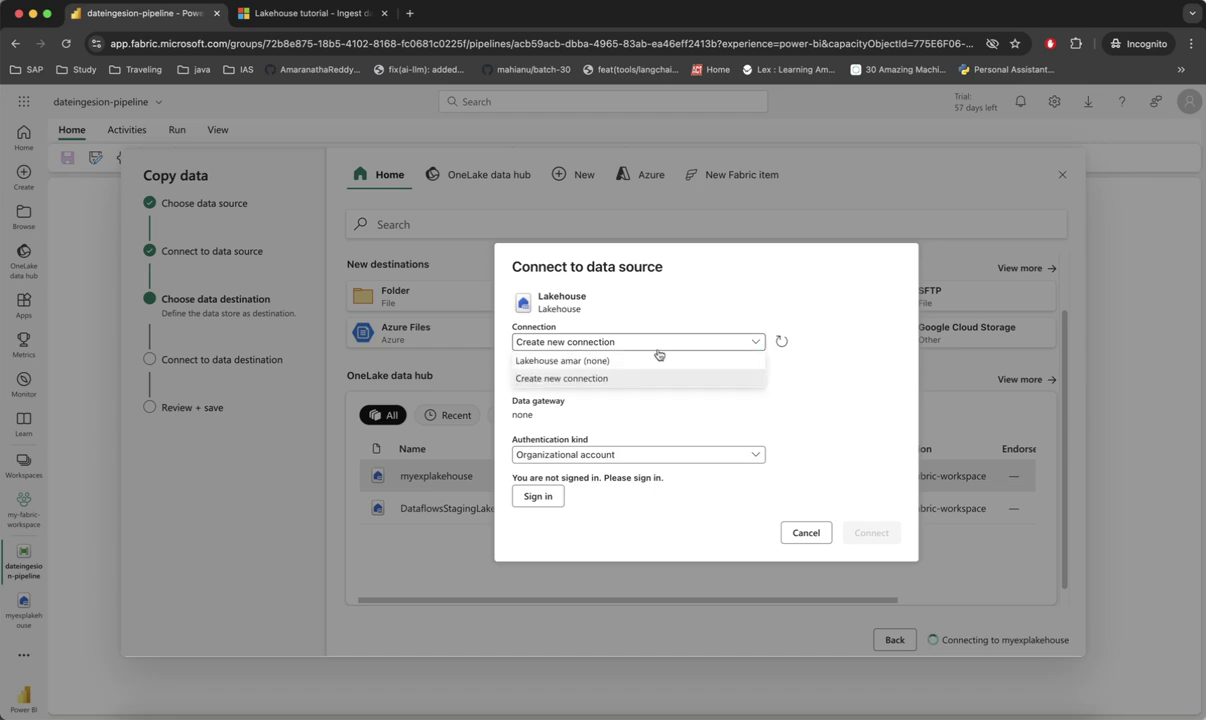
click(600, 360)
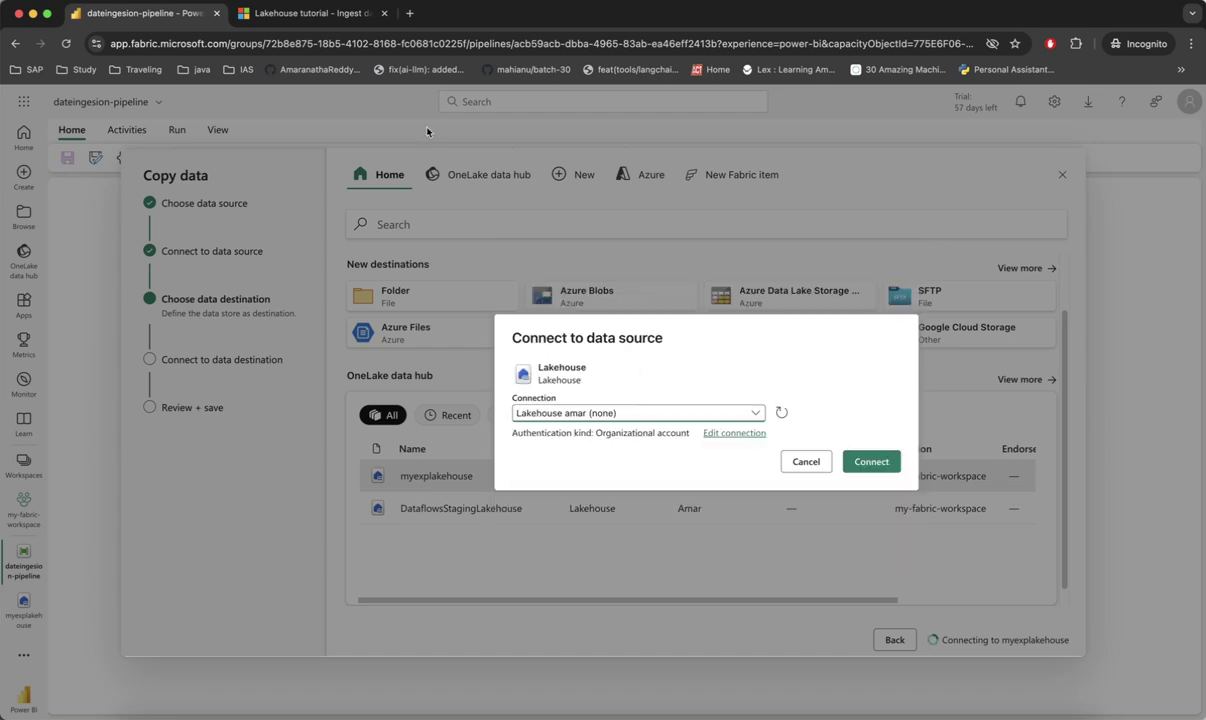
Check the root folder and file format instructions for the data destination in steps 7 and 8 of the Lakehouse tutorial
click(300, 13)
scroll(529, 544, down, 1)
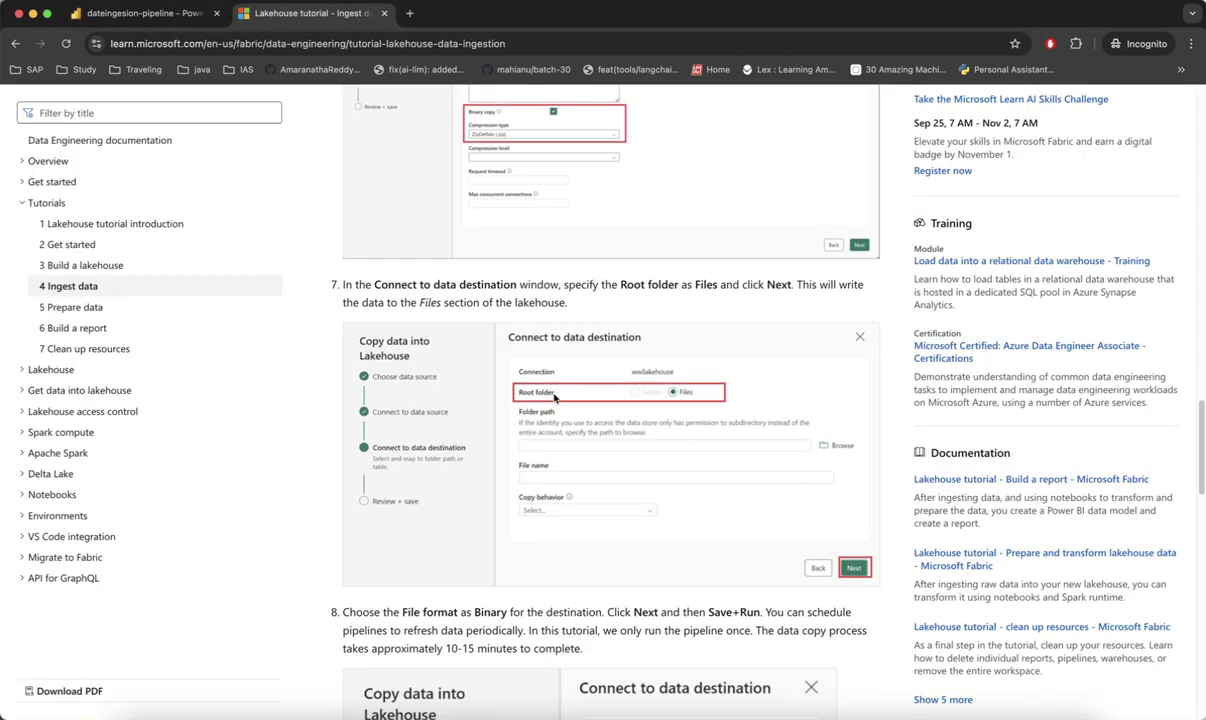
scroll(596, 414, down, 1)
scroll(596, 414, up, 1)
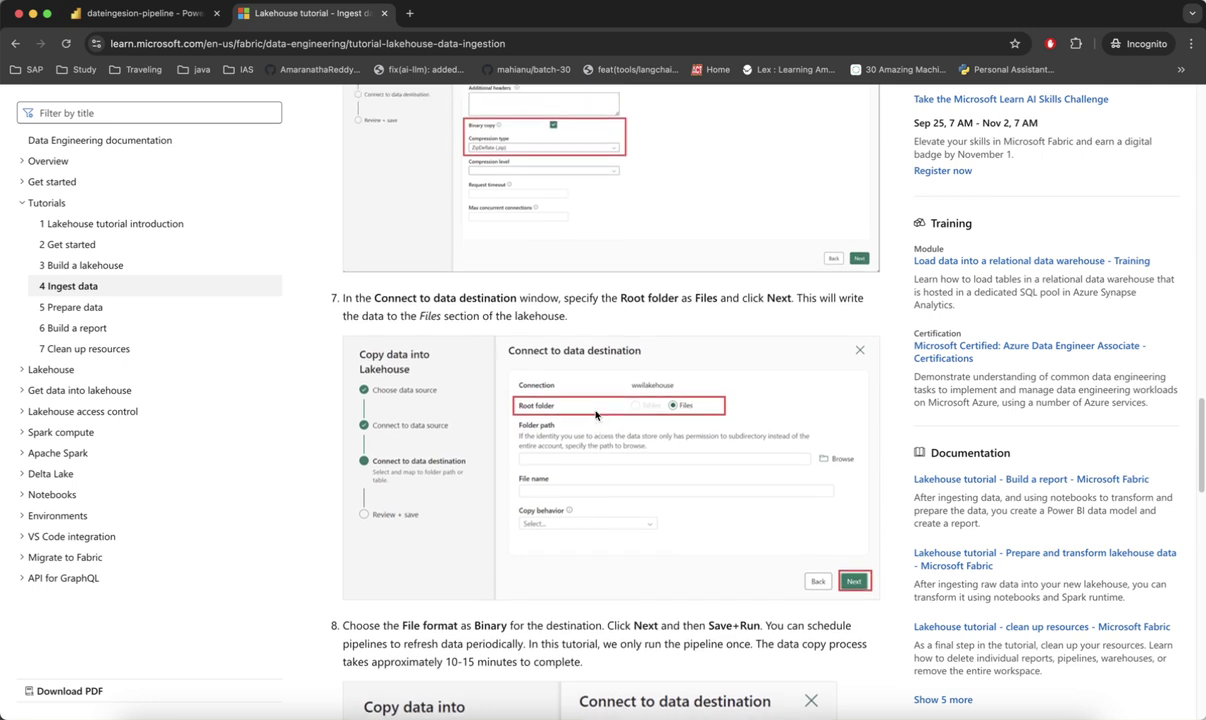
scroll(596, 414, up, 1)
scroll(596, 414, down, 2)
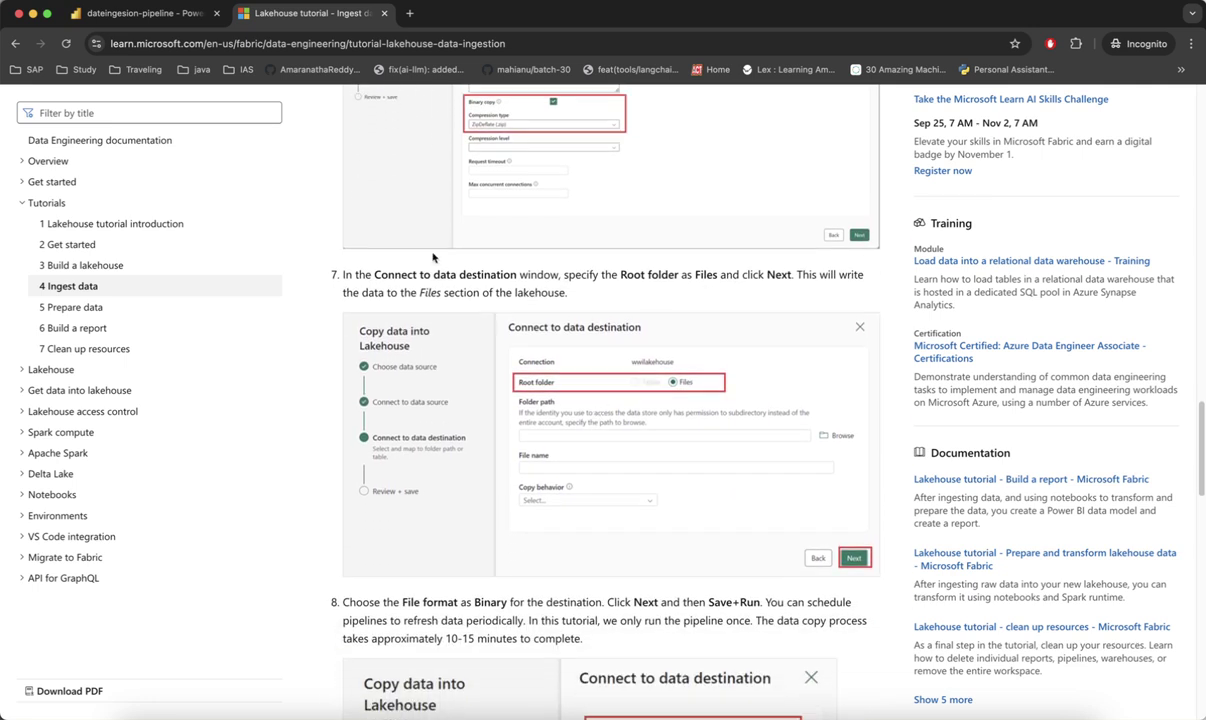
Return to the pipeline, sign in with the organizational account for the Lakehouse connection, and connect to the myexplakehouse destination
click(150, 16)
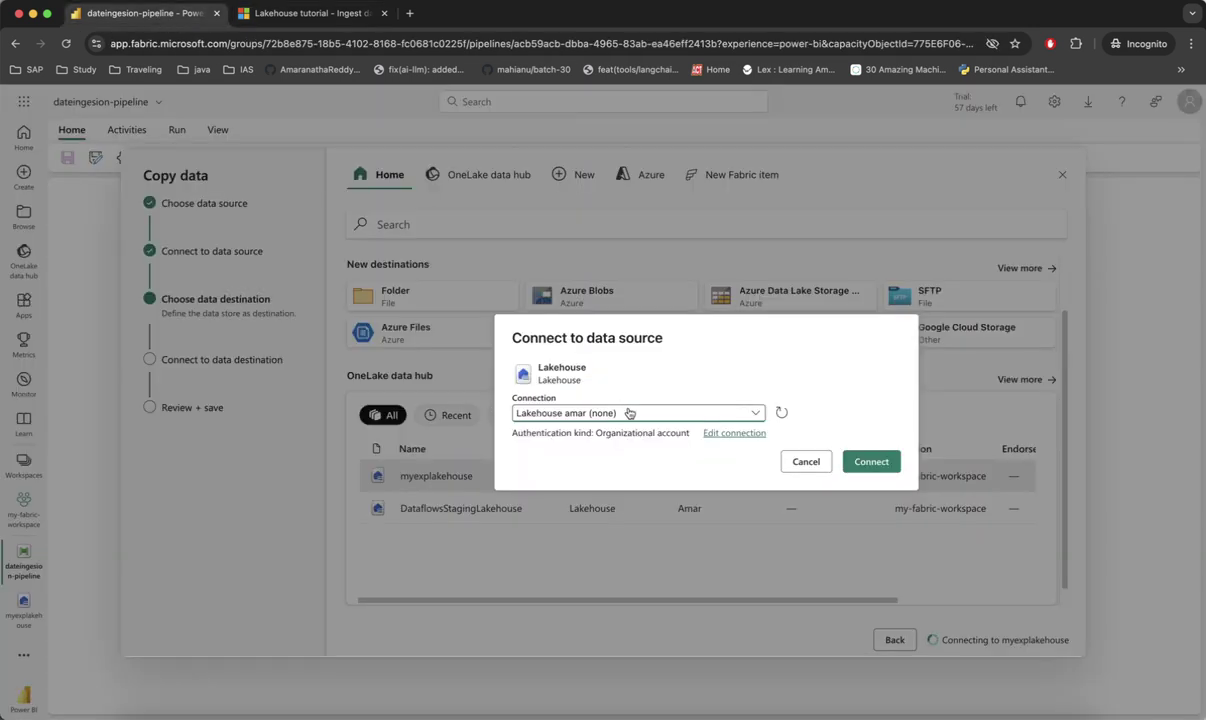
click(629, 413)
click(769, 362)
click(749, 432)
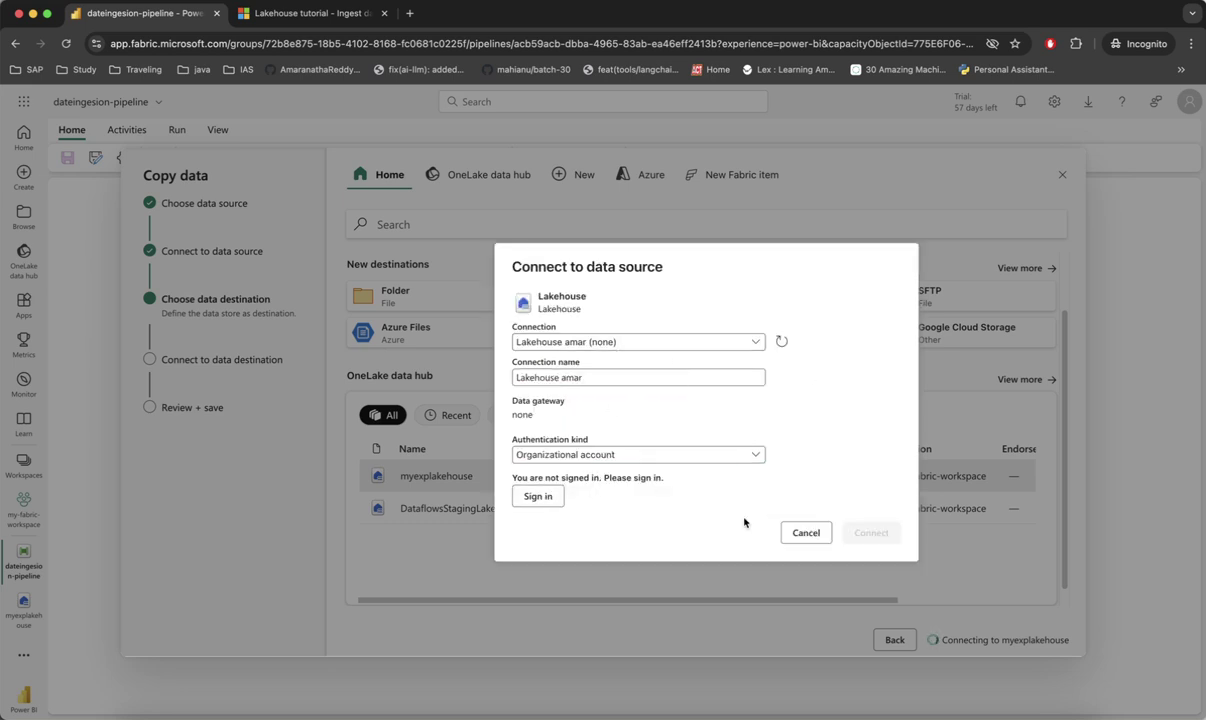
click(538, 497)
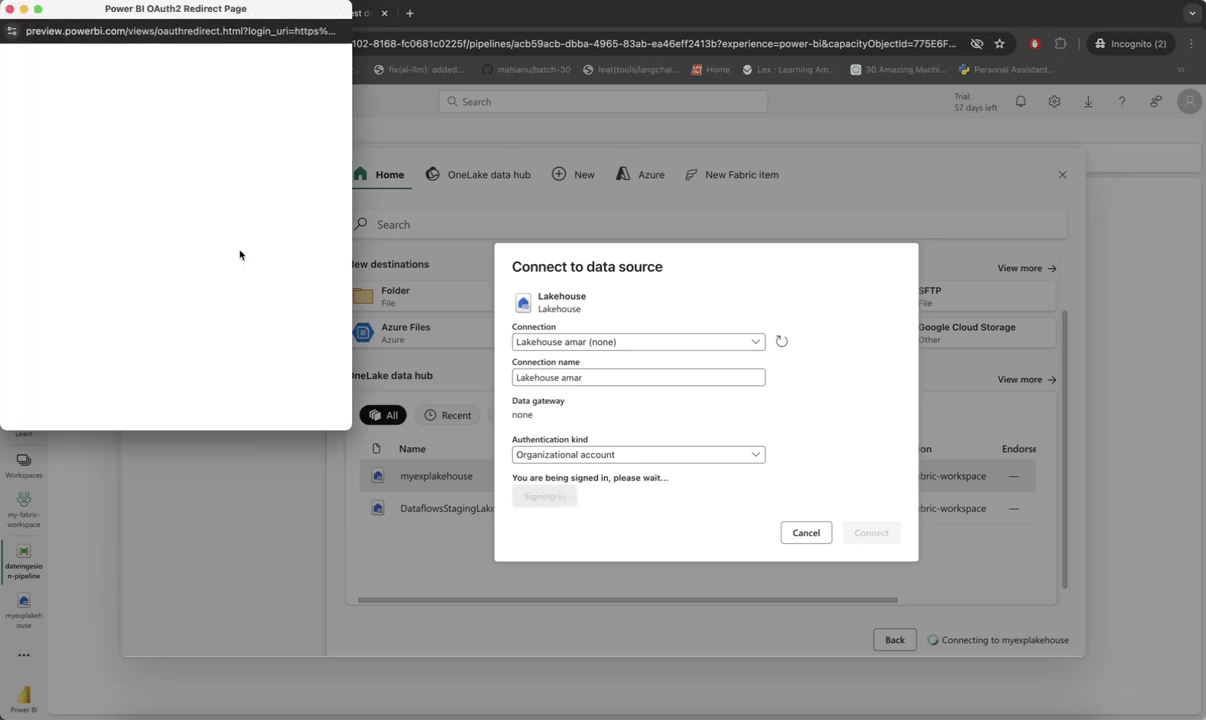
click(167, 154)
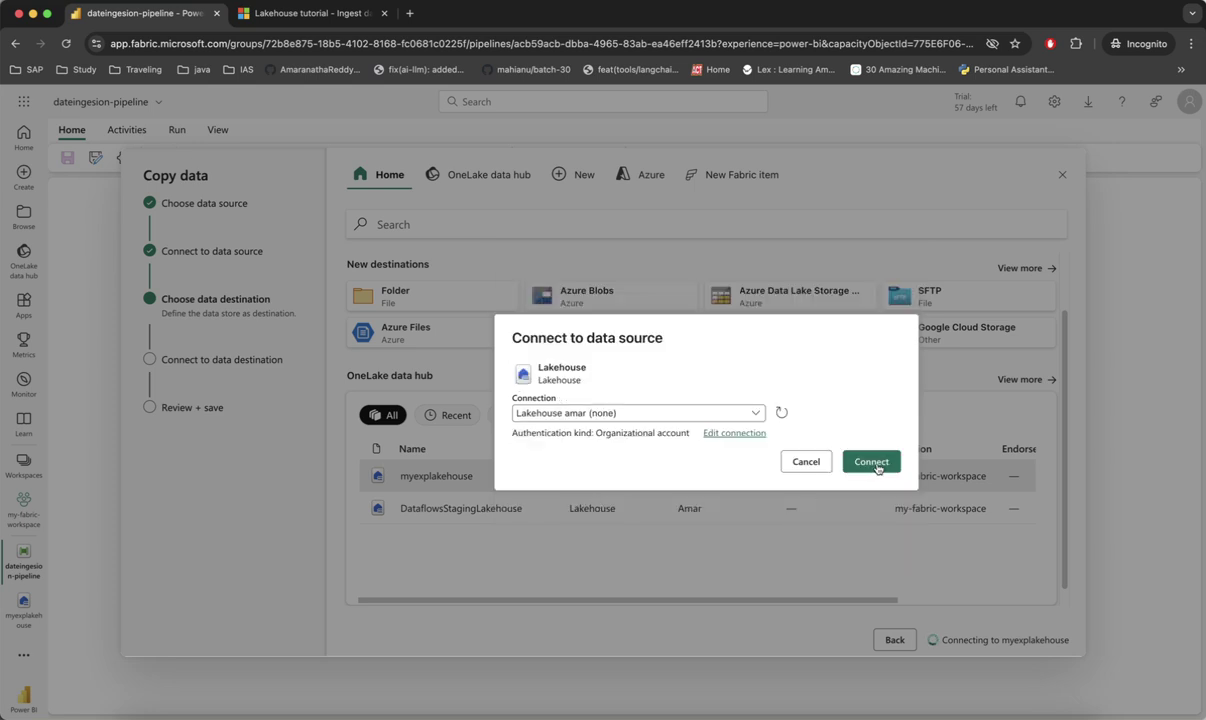
click(871, 462)
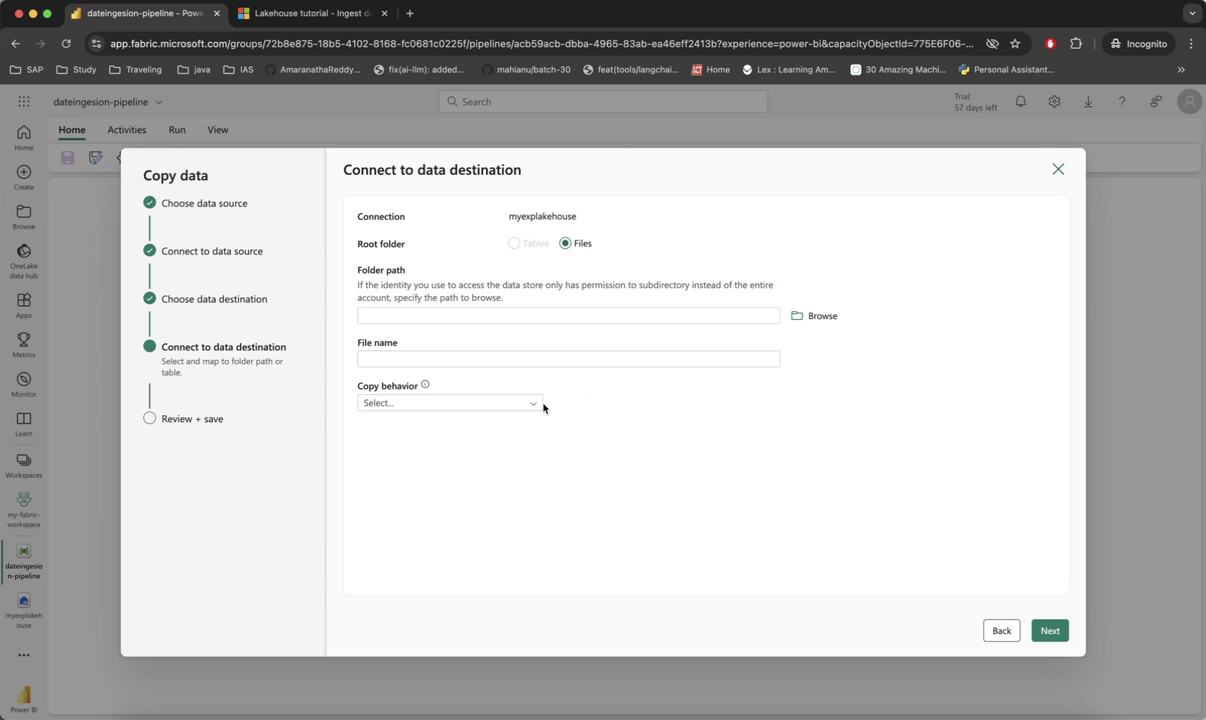
Keep Files as the root folder, choose Avro format with compression None for the destination, and save and run the copy
click(1050, 640)
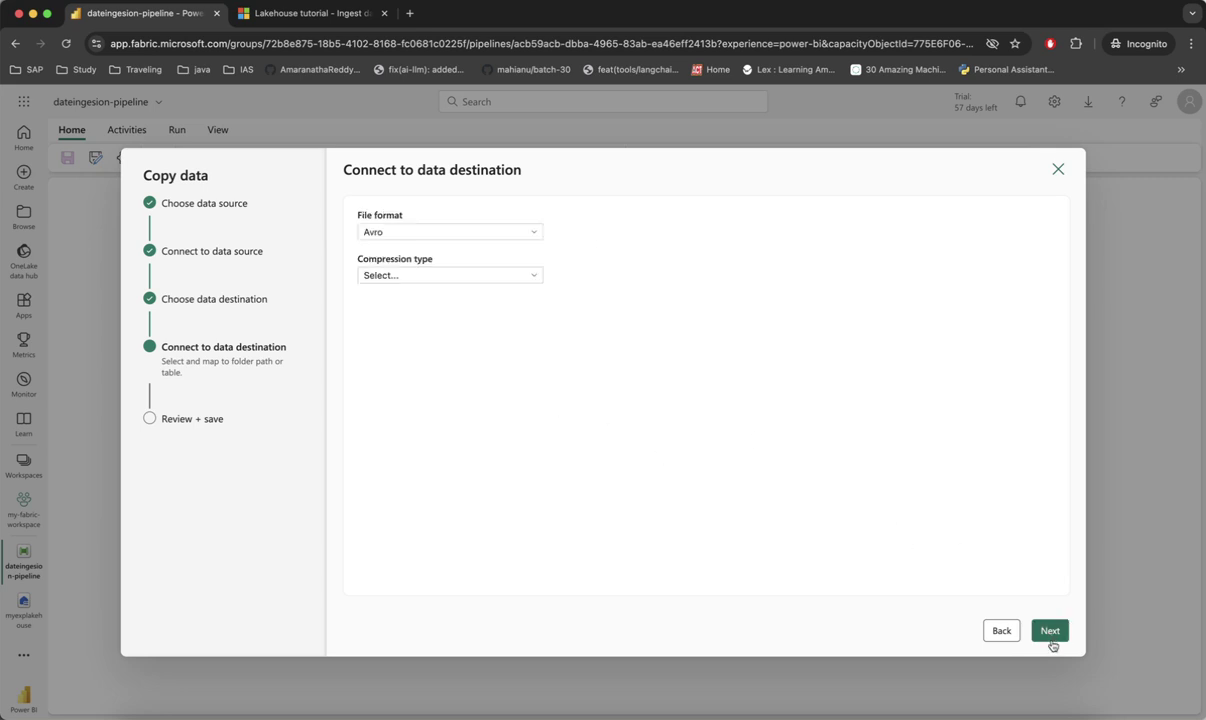
click(525, 236)
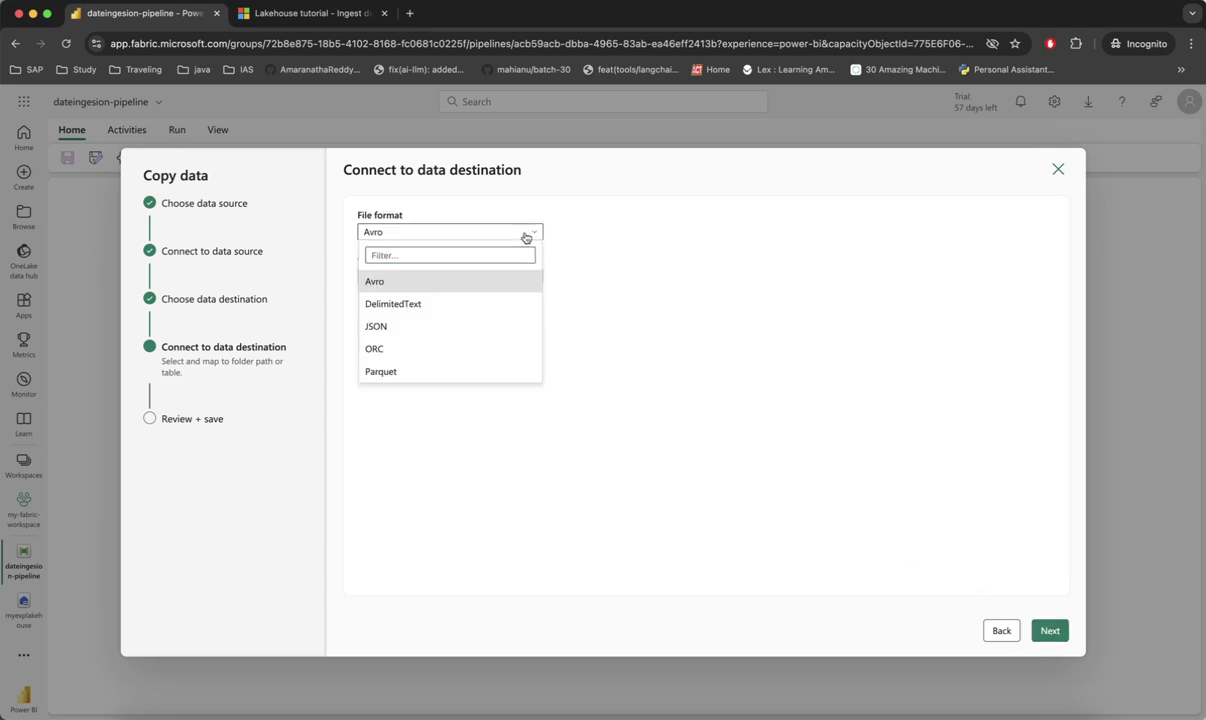
click(470, 282)
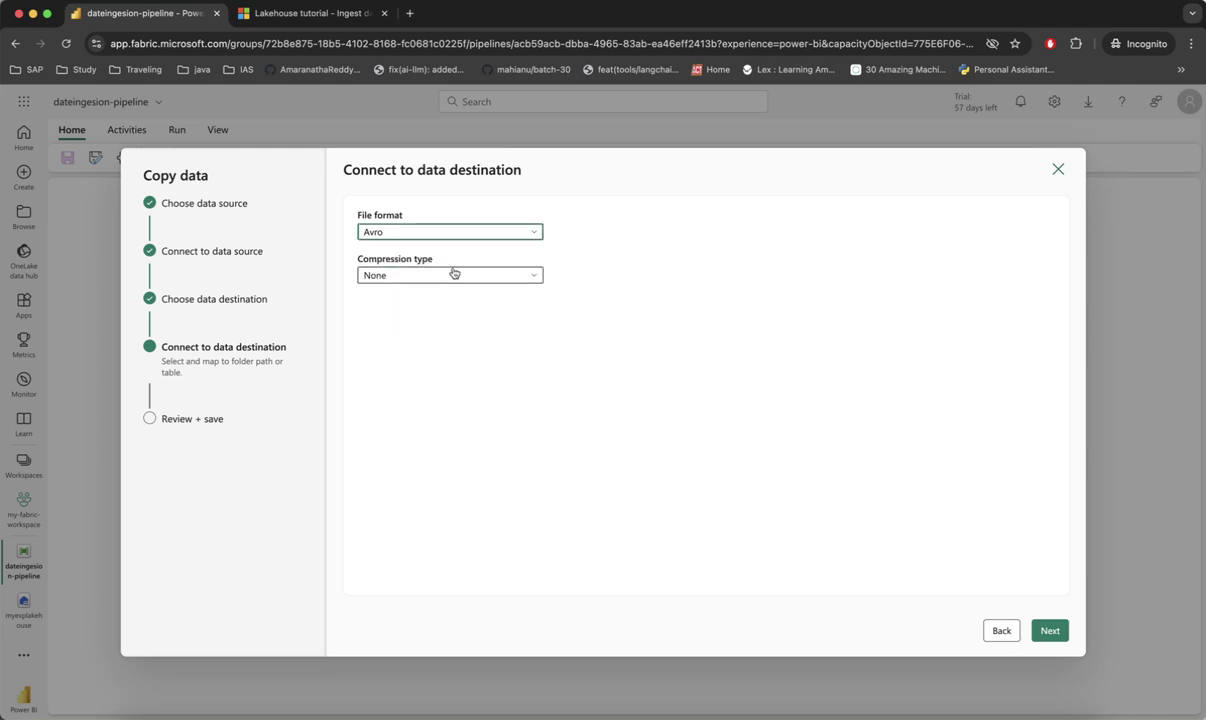
click(470, 279)
click(469, 277)
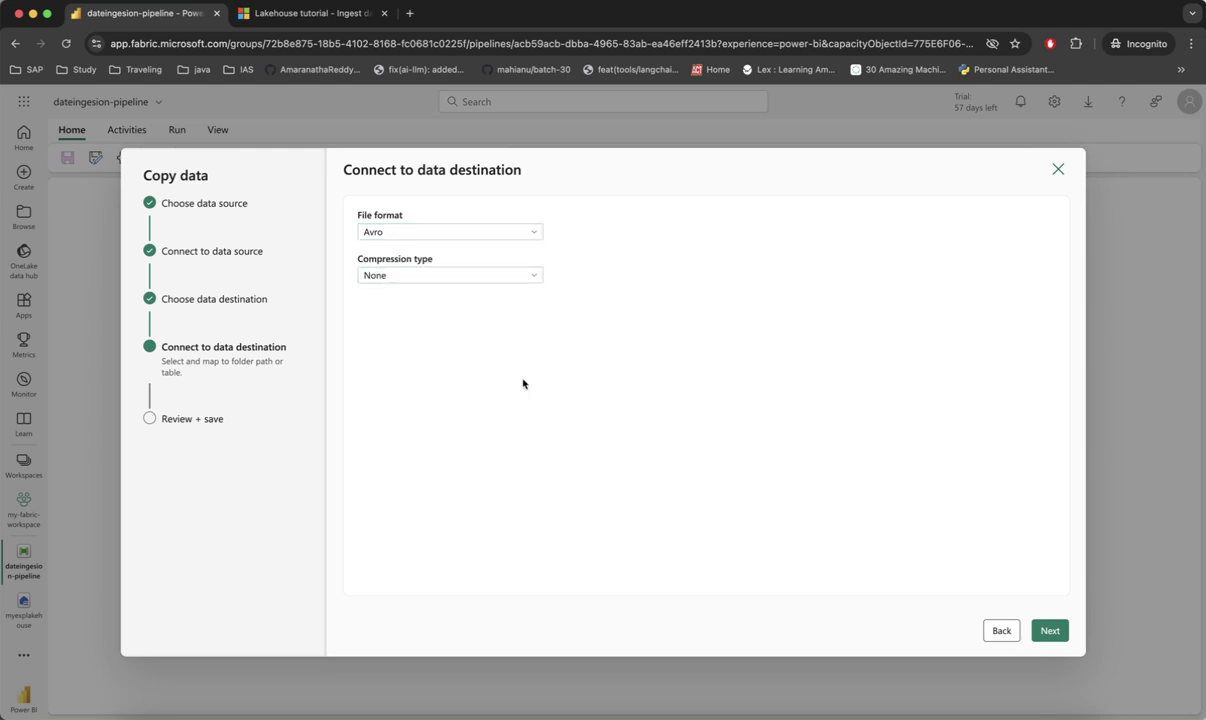
click(1047, 631)
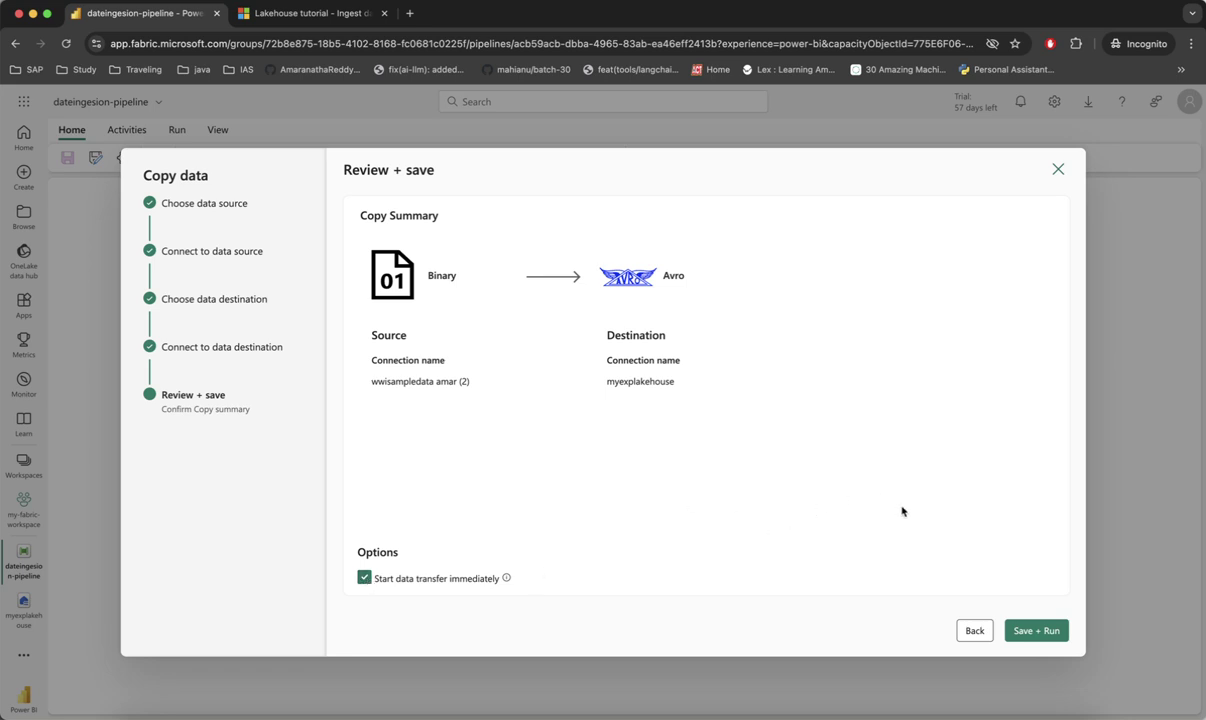
click(1037, 631)
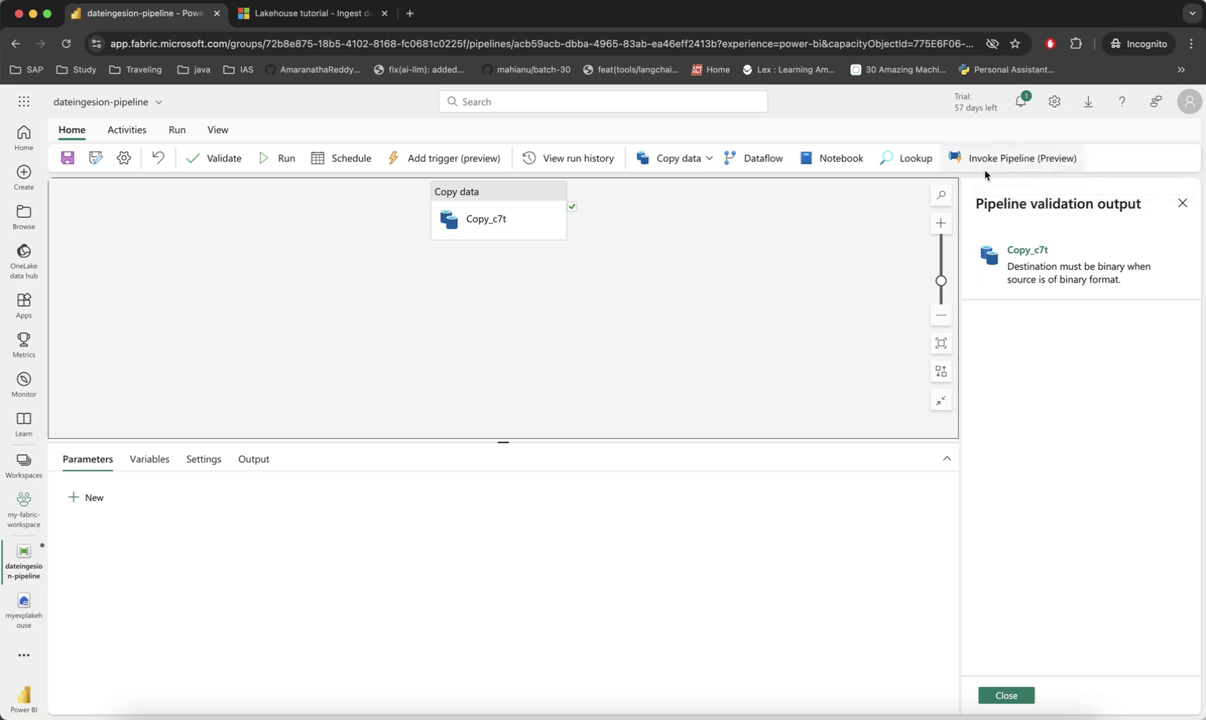
Review the pipeline notifications and dismiss the saving error
click(1022, 102)
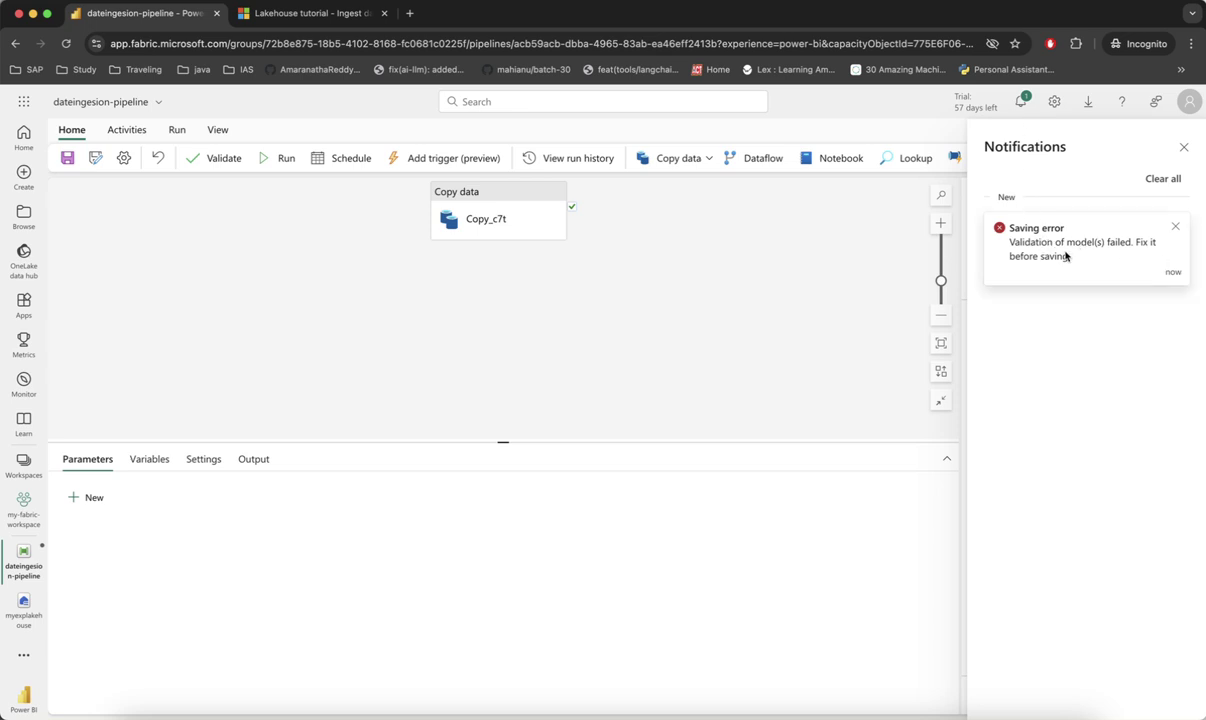
click(1175, 229)
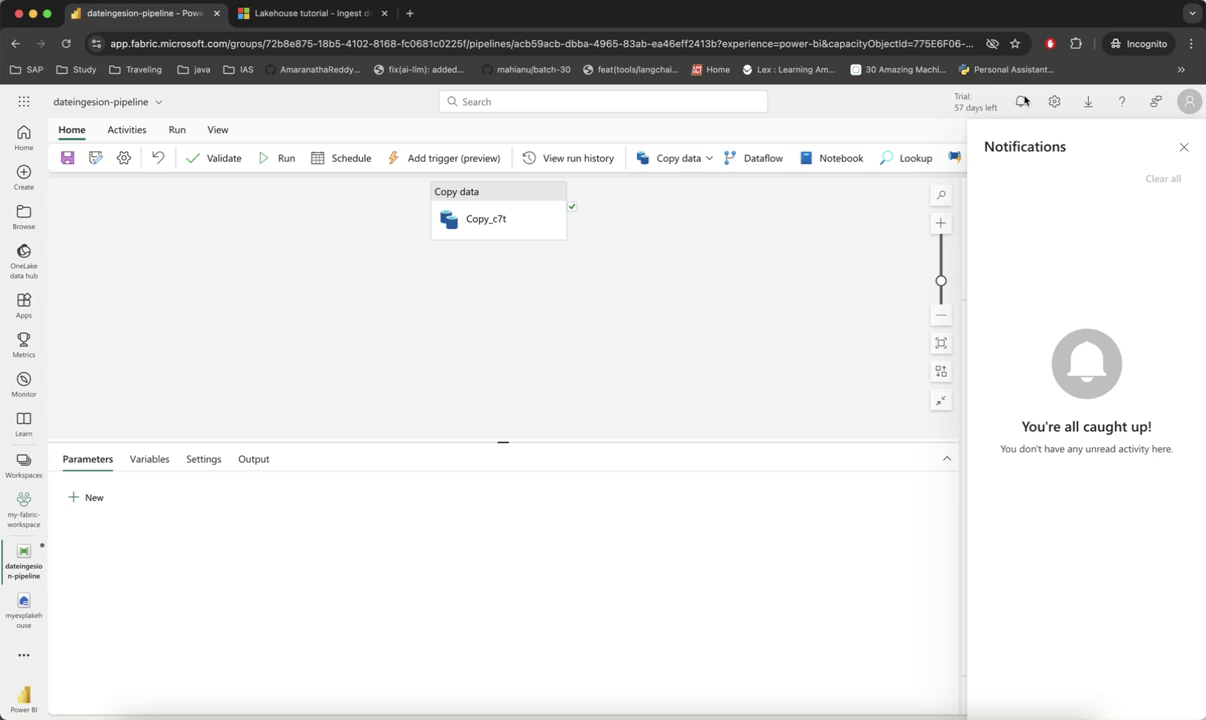
click(1022, 102)
click(1021, 108)
click(1021, 102)
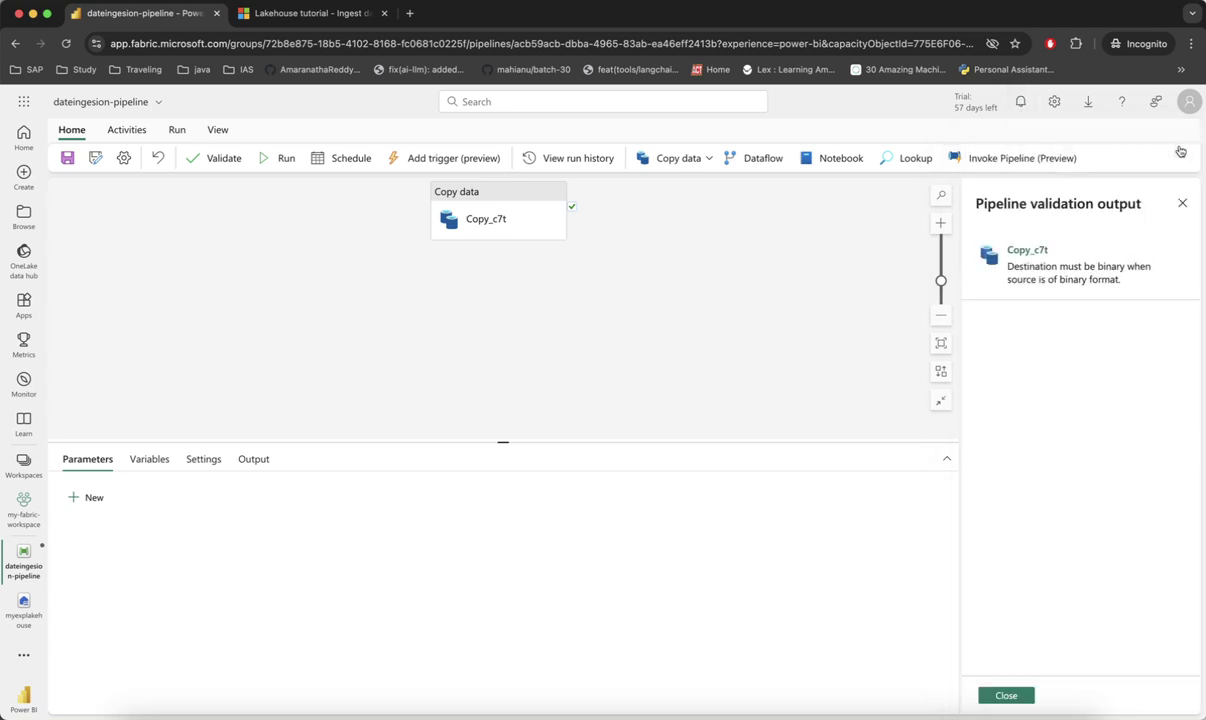
Set the copy activity's destination file format to Binary from its validation error, close the validation output, and refresh the lakehouse connection
click(1030, 250)
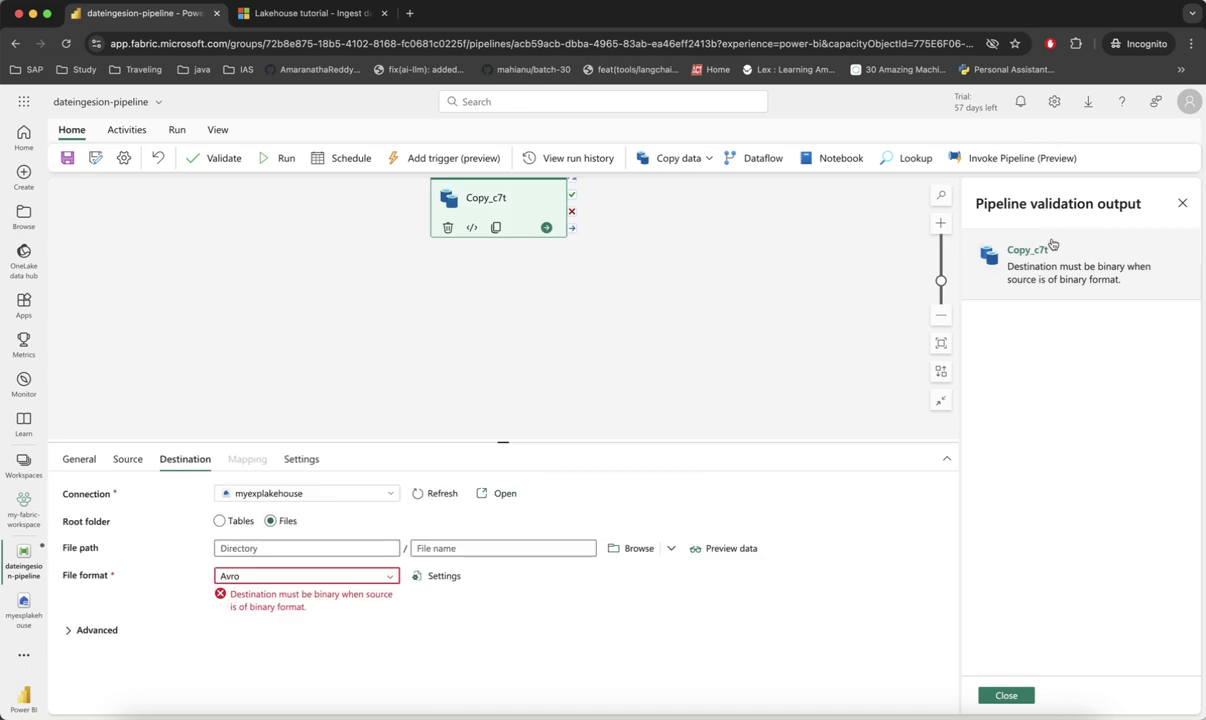
click(391, 578)
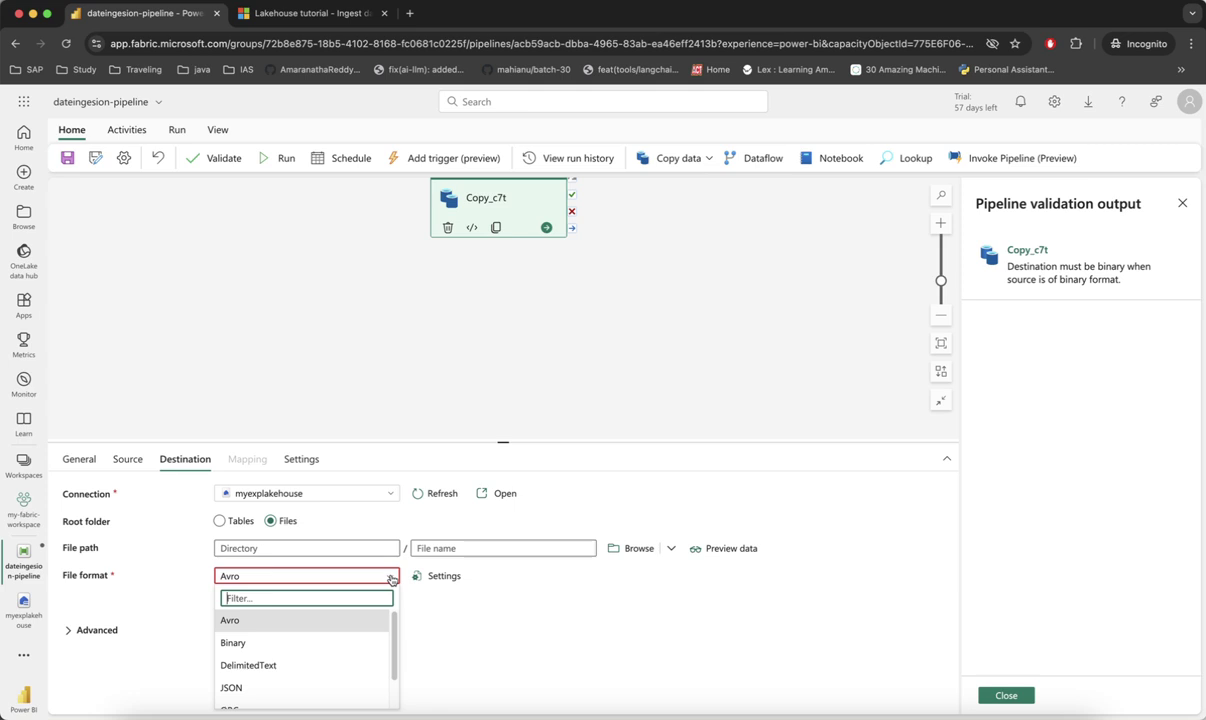
scroll(320, 667, down, 2)
scroll(323, 671, up, 2)
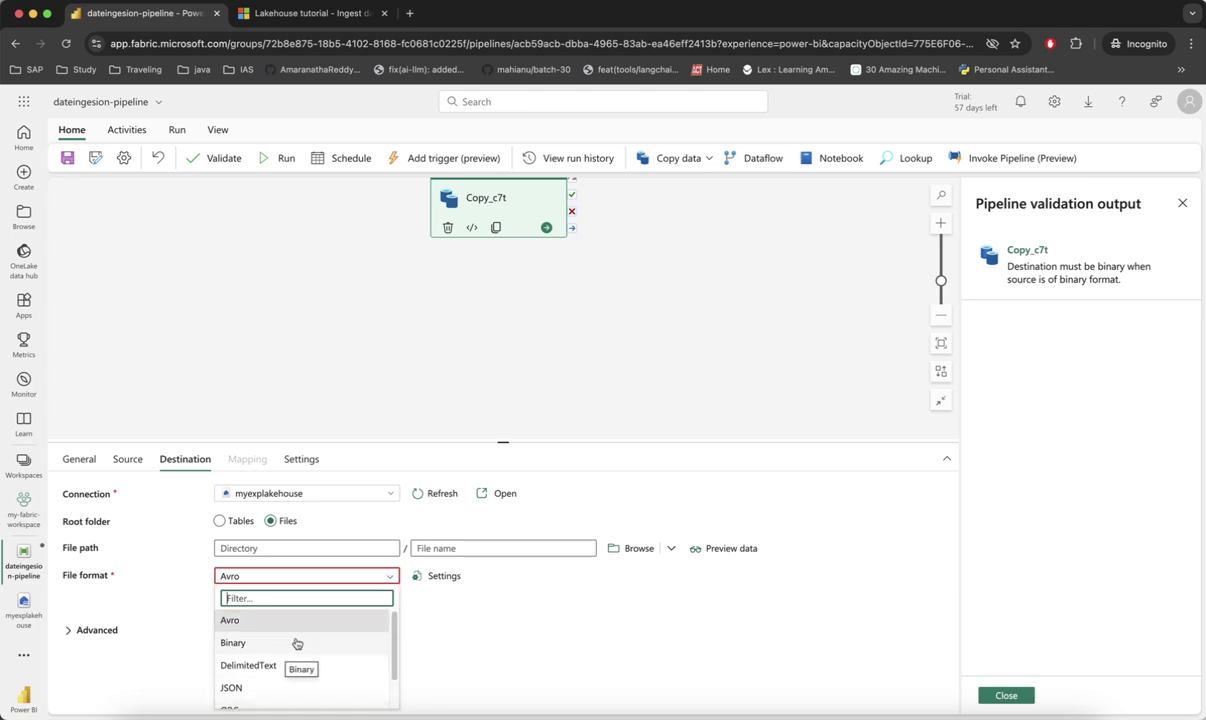
click(297, 643)
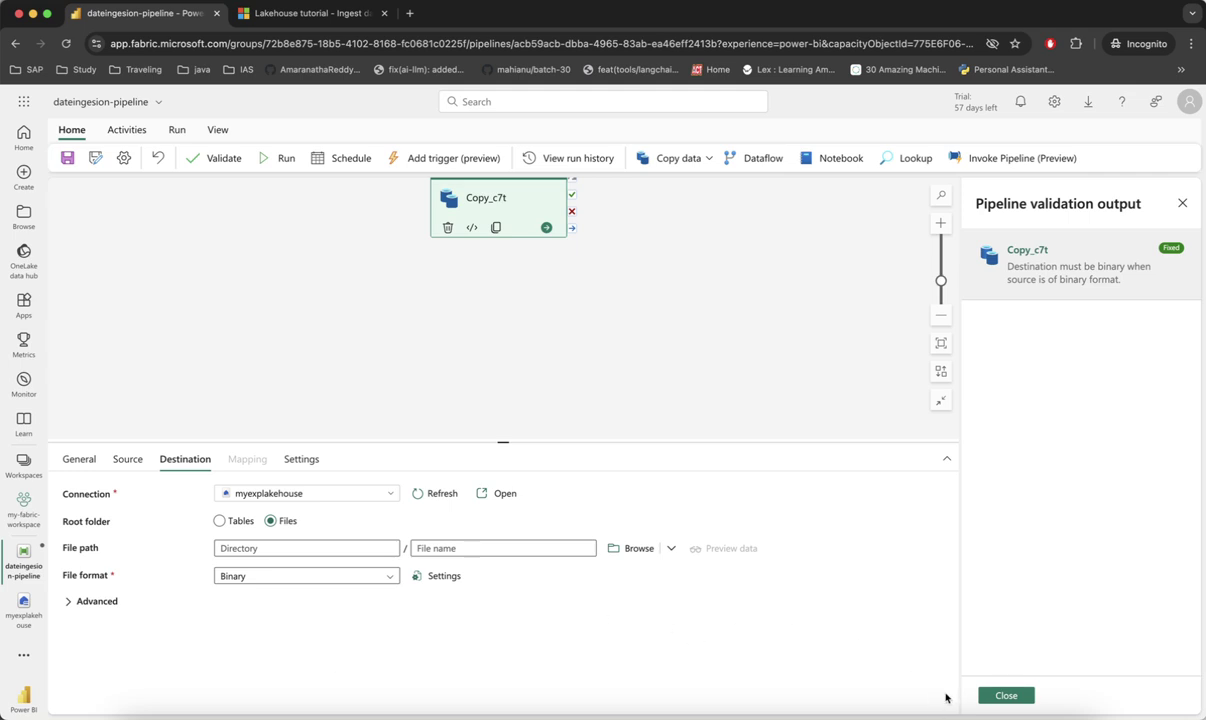
click(1006, 695)
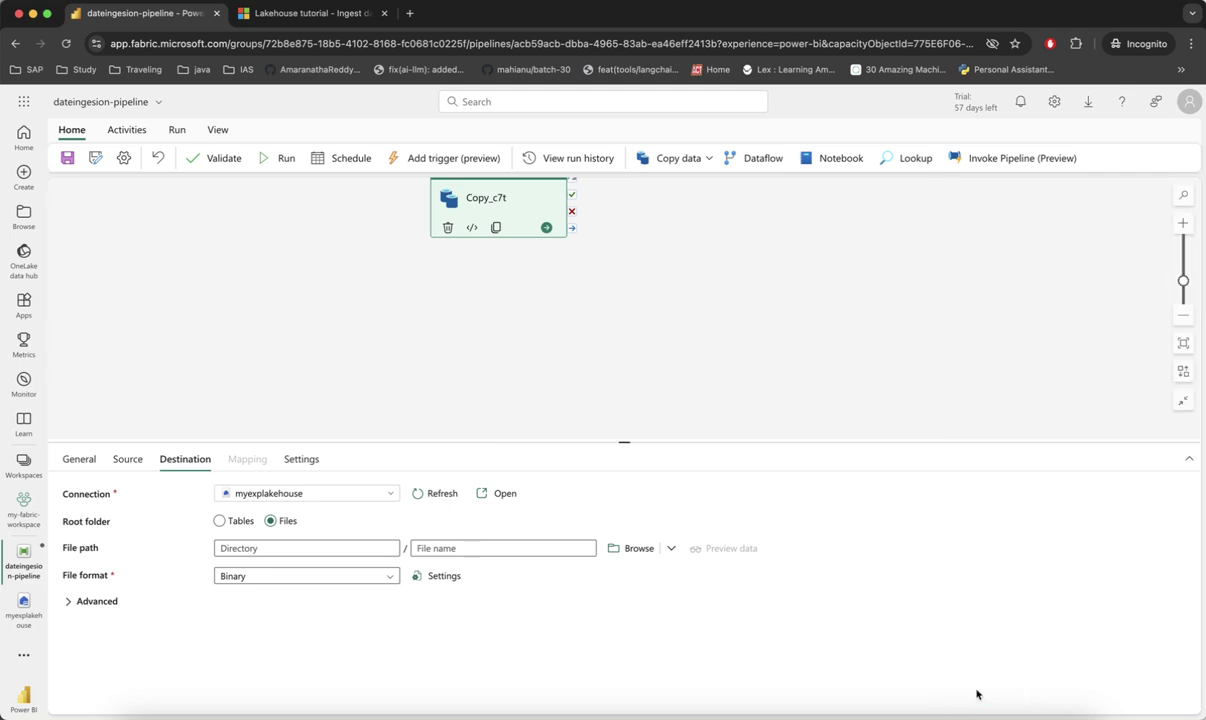
click(434, 494)
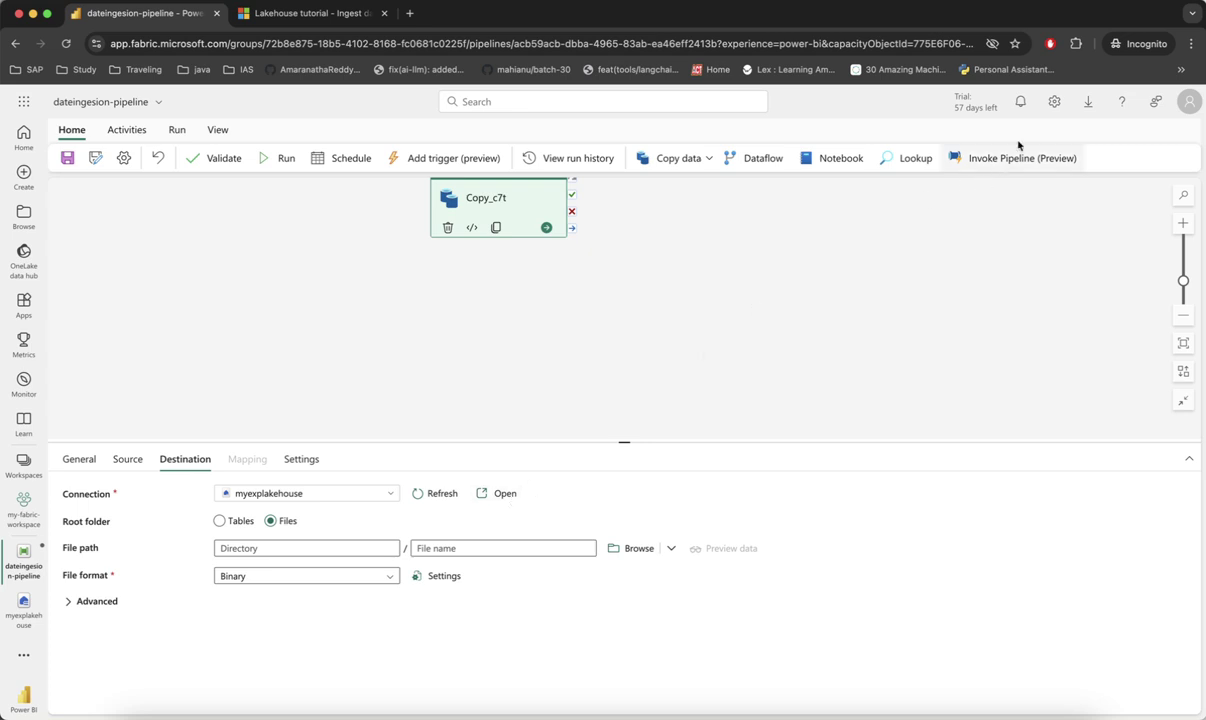
Check the notifications, and save and run the pipeline with its unsaved changes
click(1024, 108)
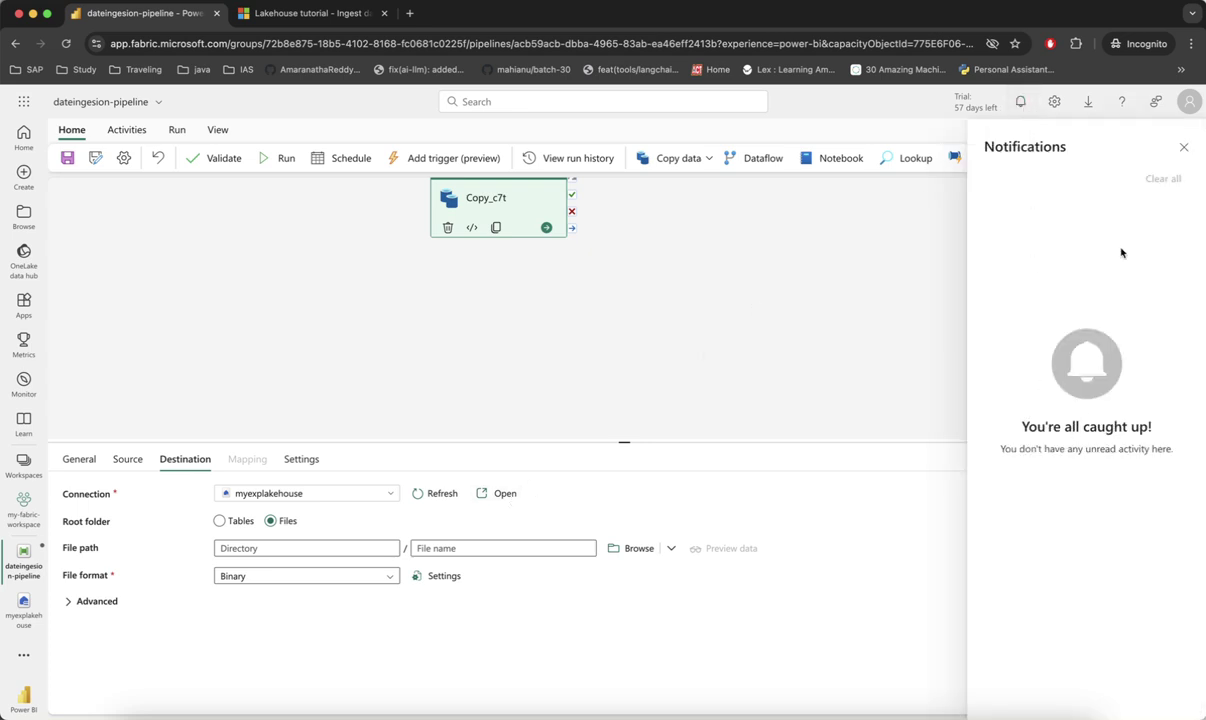
key(Escape)
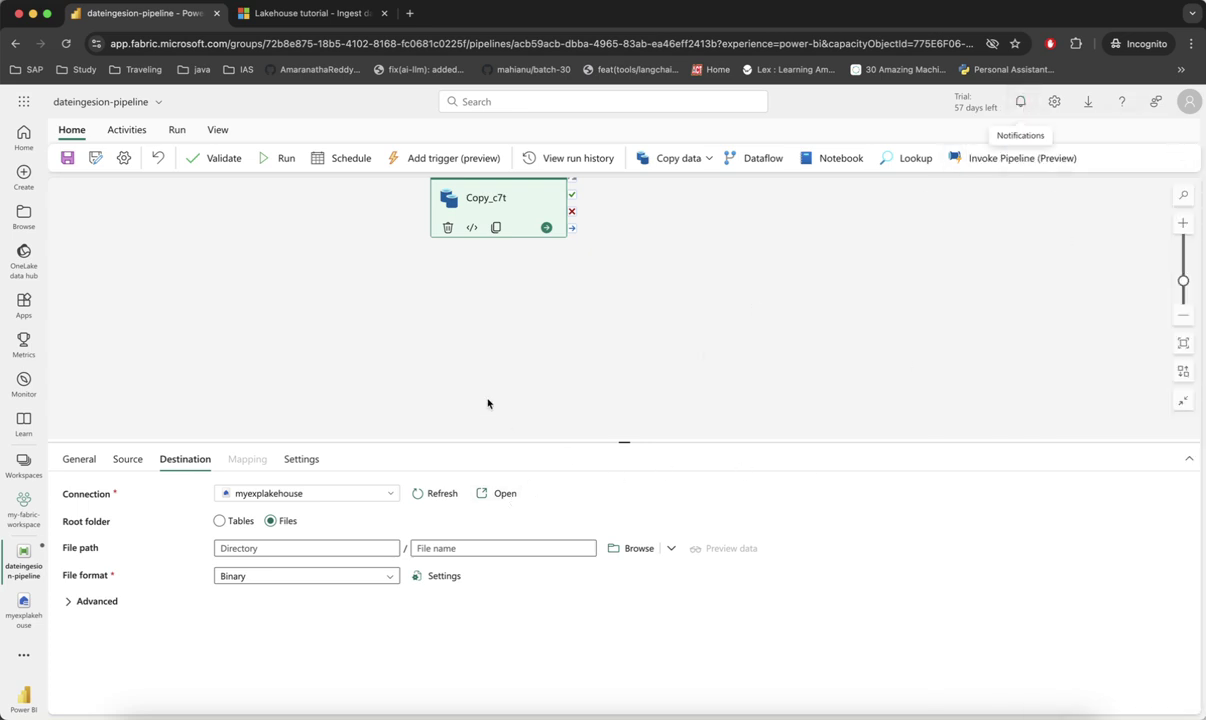
click(278, 158)
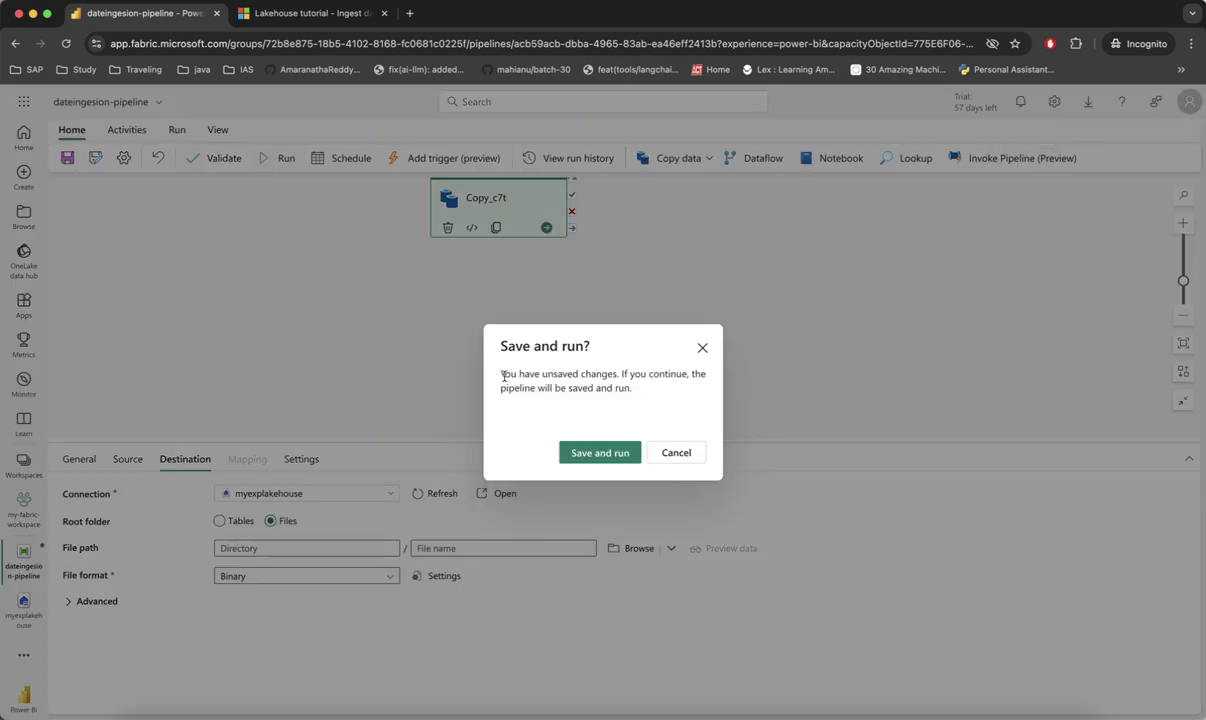
click(614, 454)
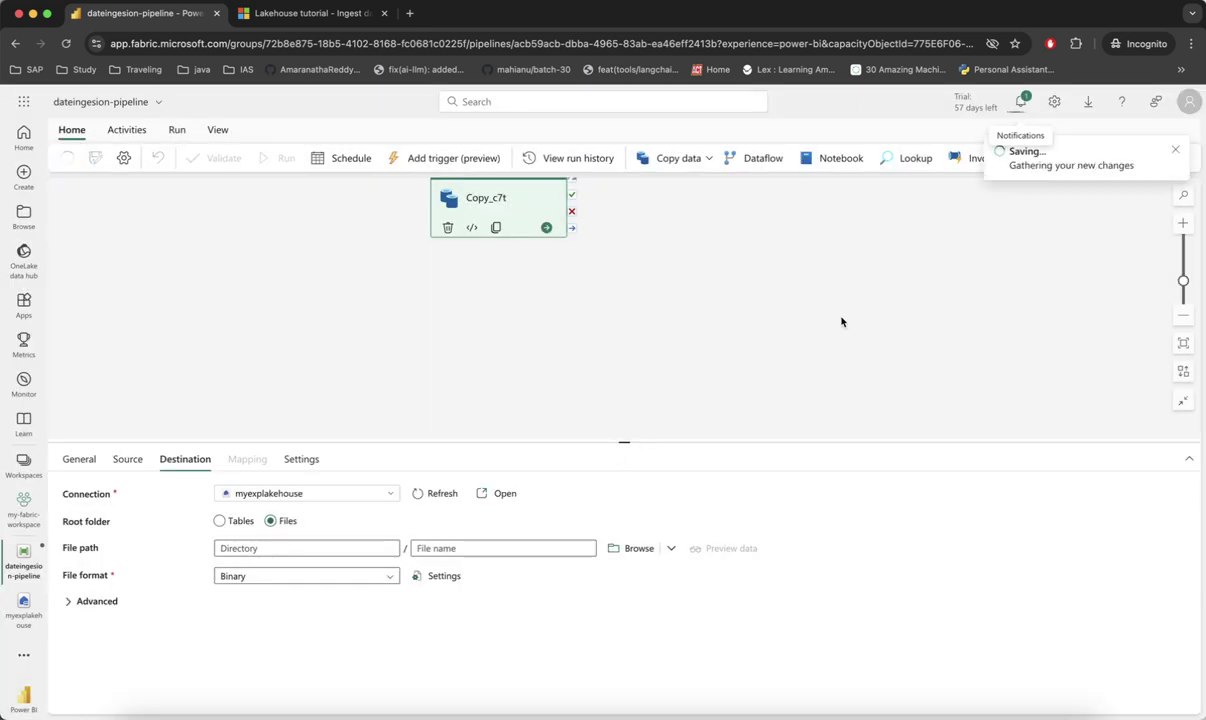
Check the run notifications and view the run details of the copy activity
click(1017, 104)
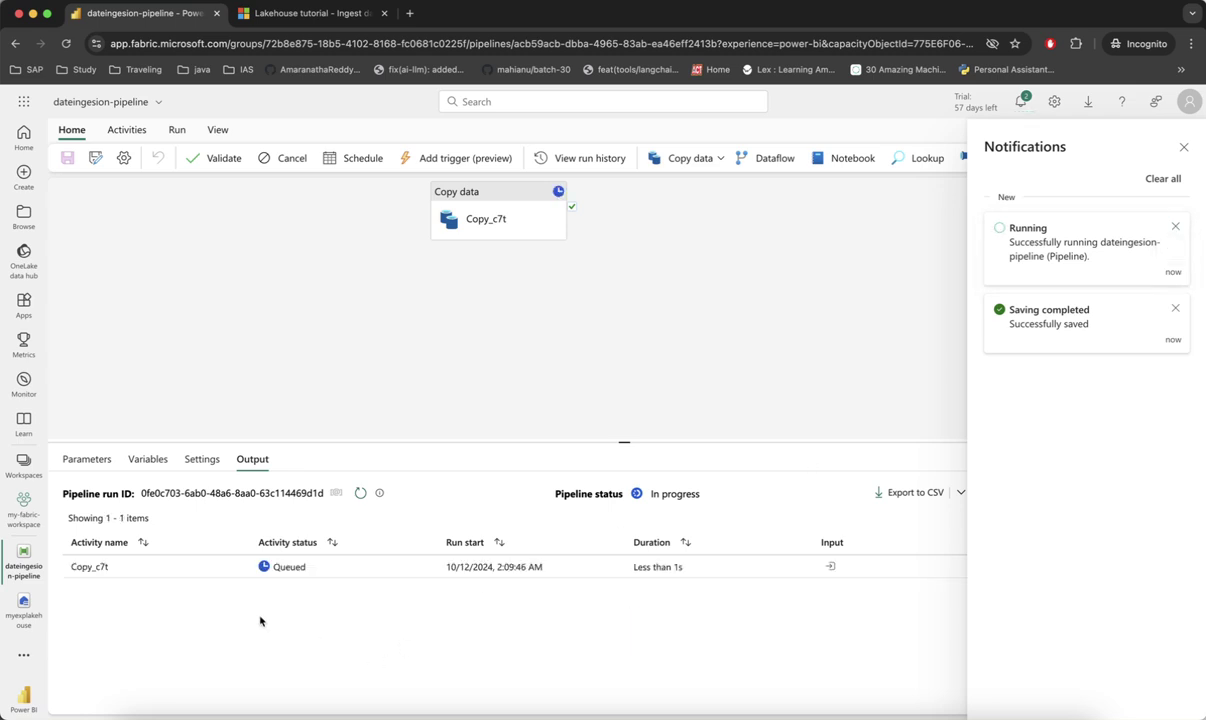
click(178, 572)
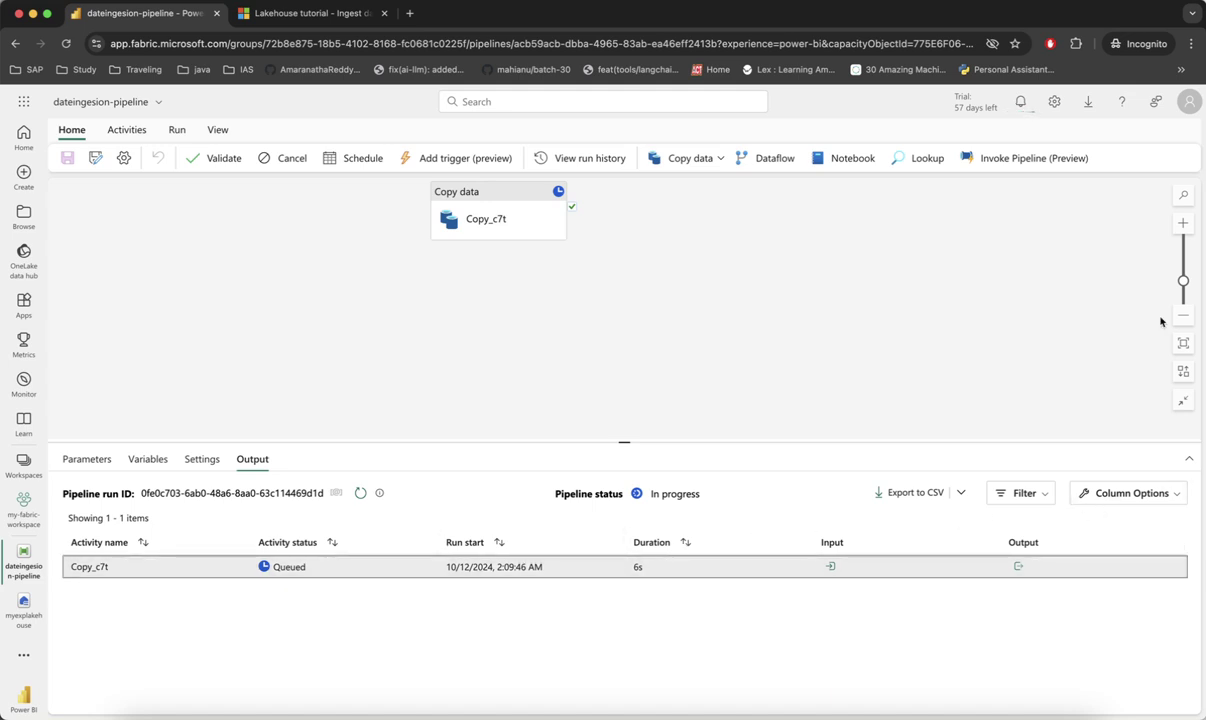
click(86, 567)
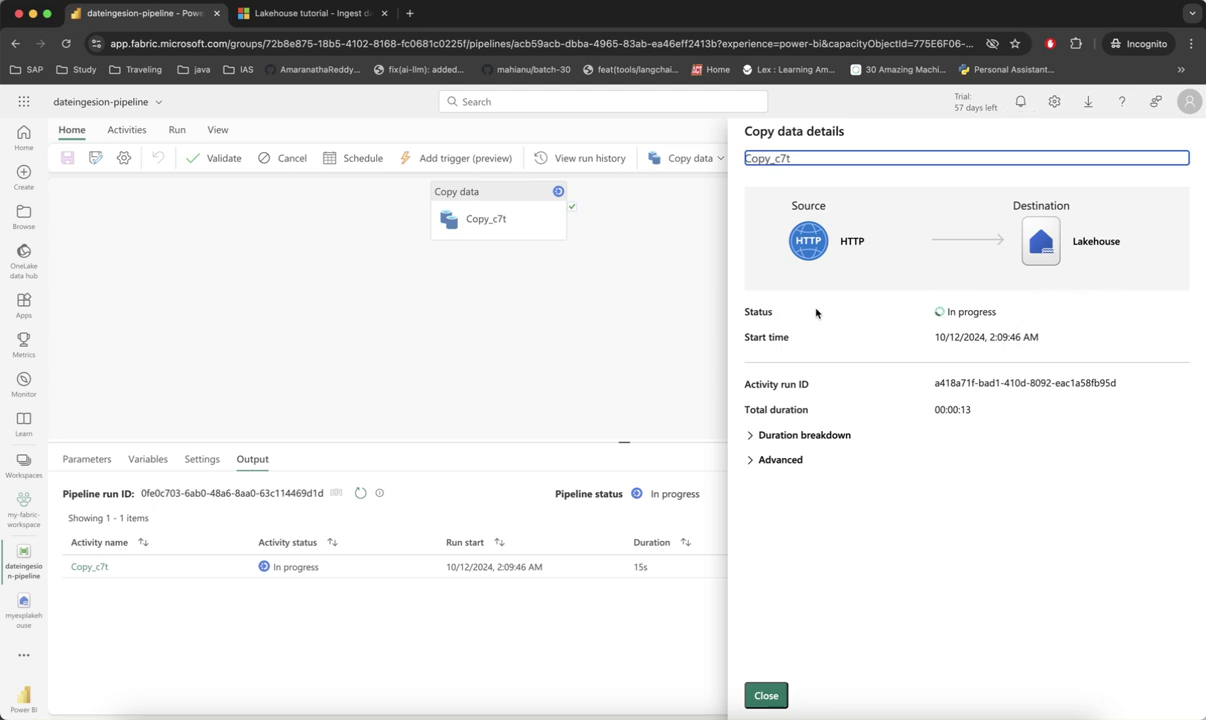
click(766, 696)
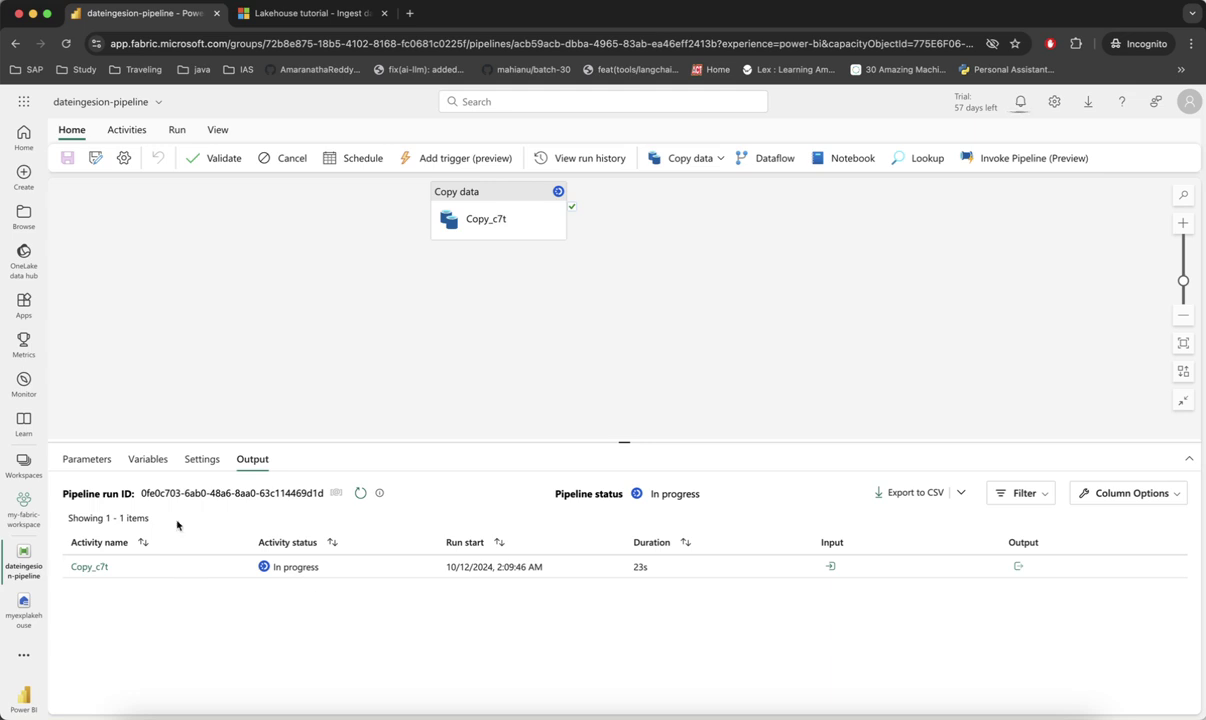
Cancel the running pipeline and its child pipelines, and check the cancellation notifications
click(283, 158)
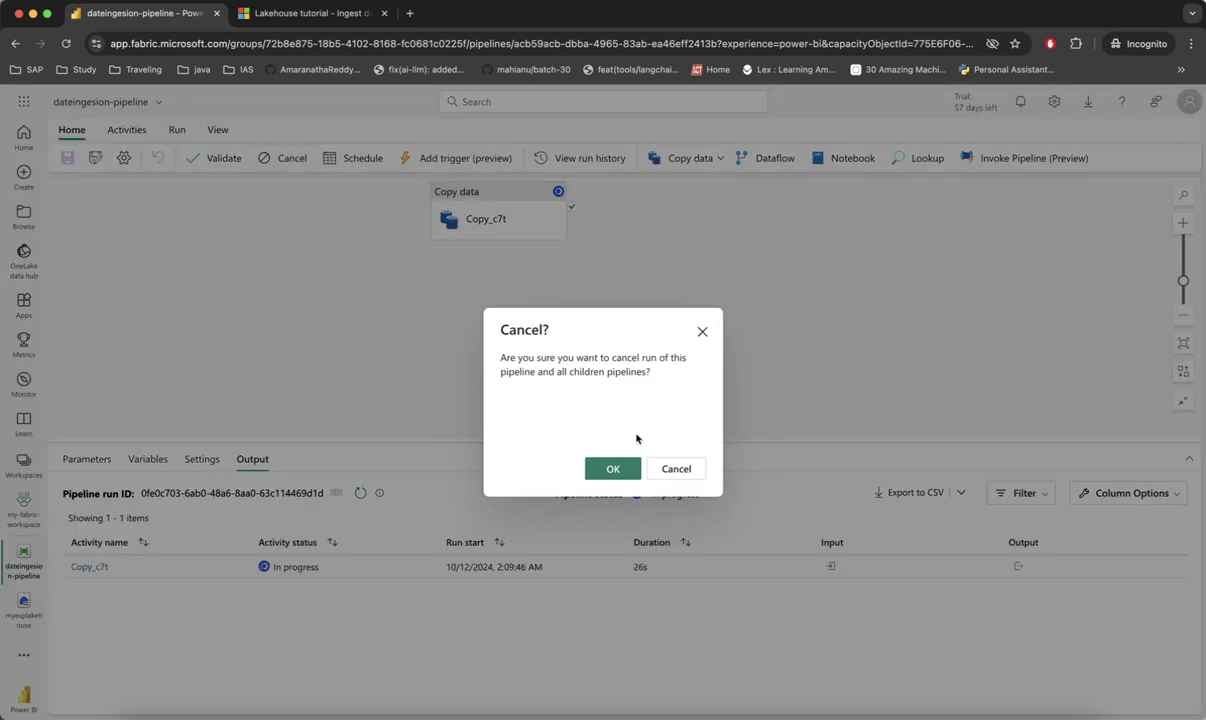
click(609, 468)
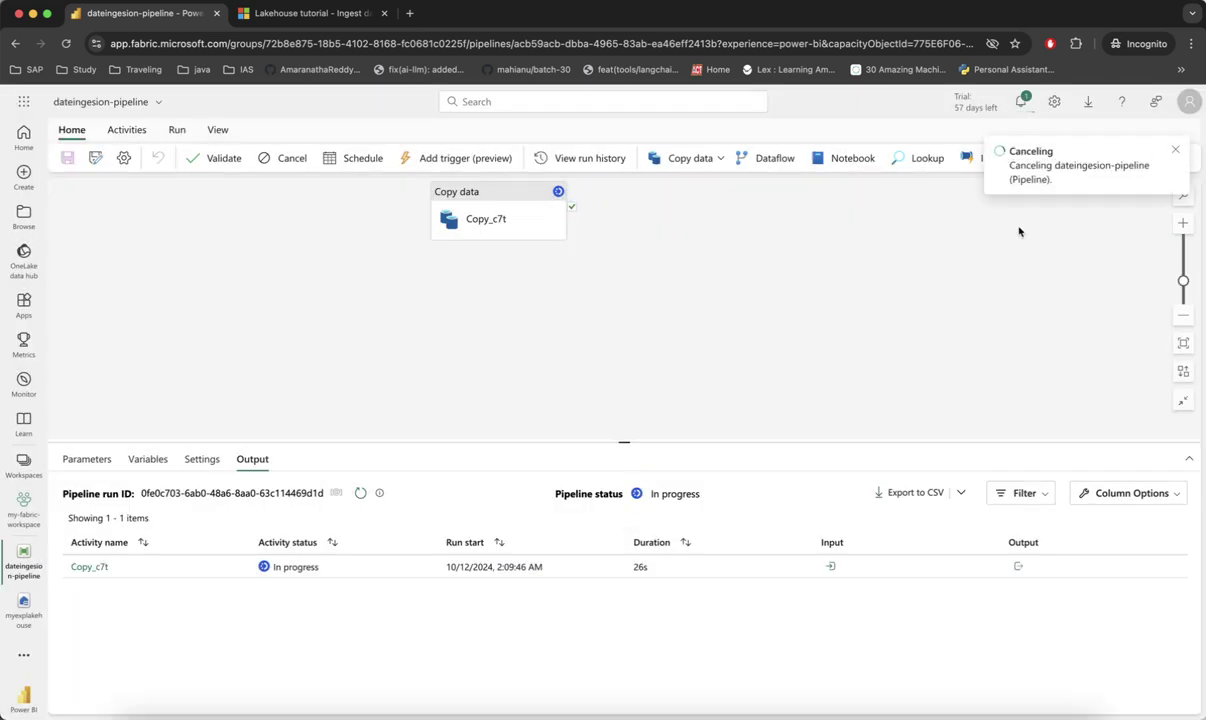
click(1168, 155)
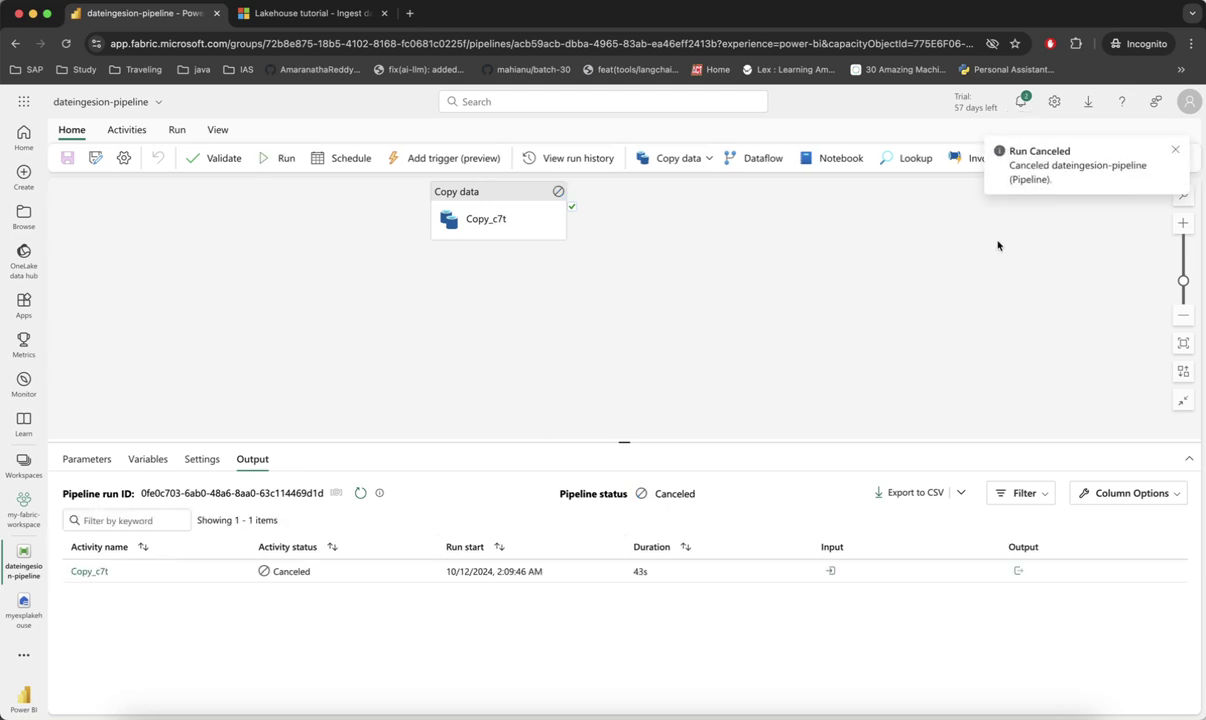
click(1021, 101)
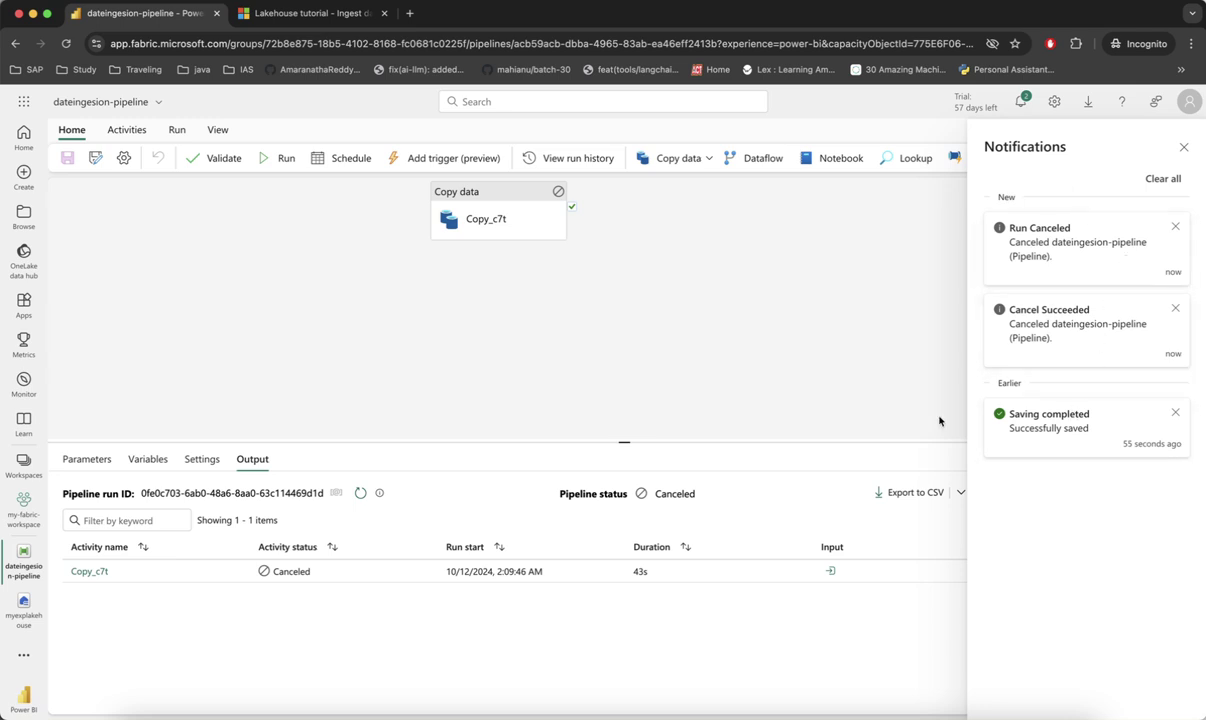
click(810, 382)
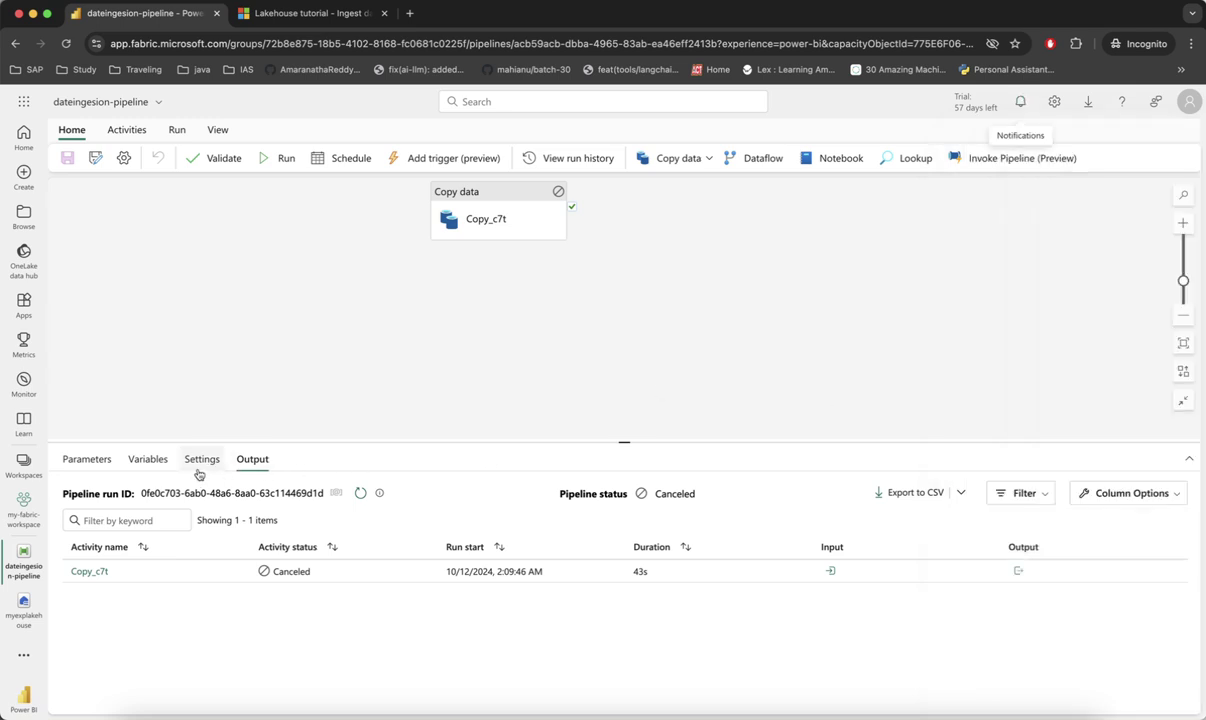
click(86, 460)
click(251, 462)
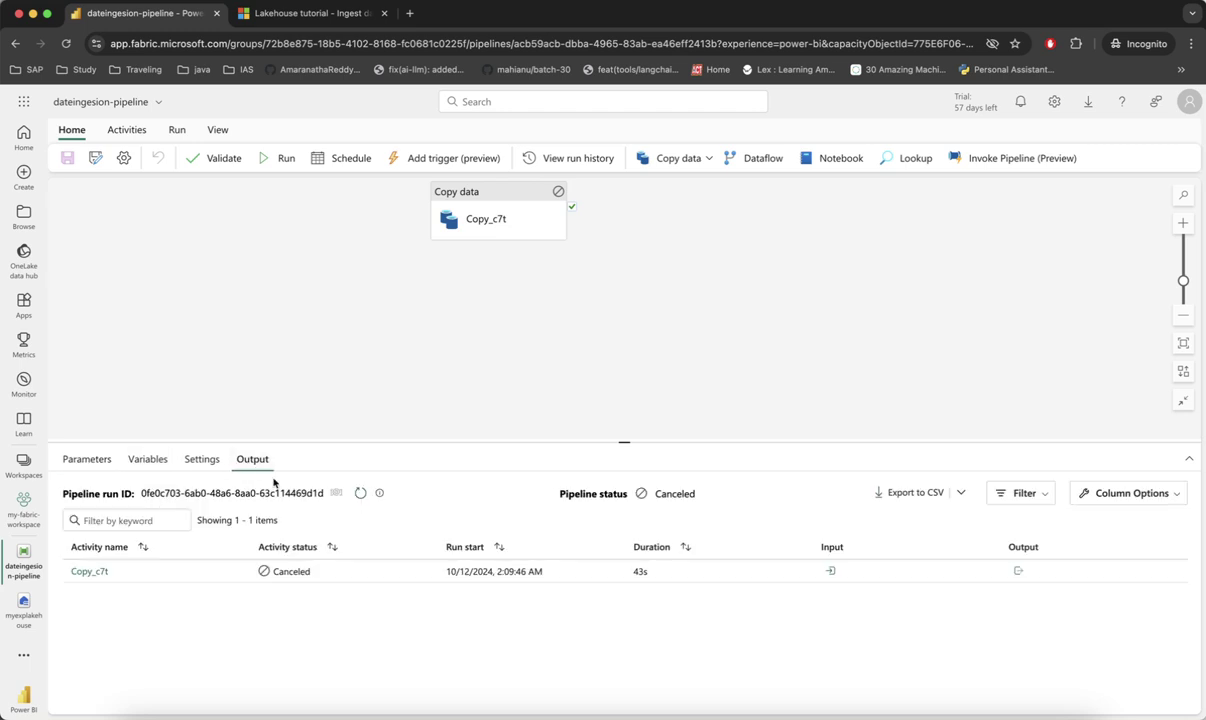
click(559, 195)
click(476, 366)
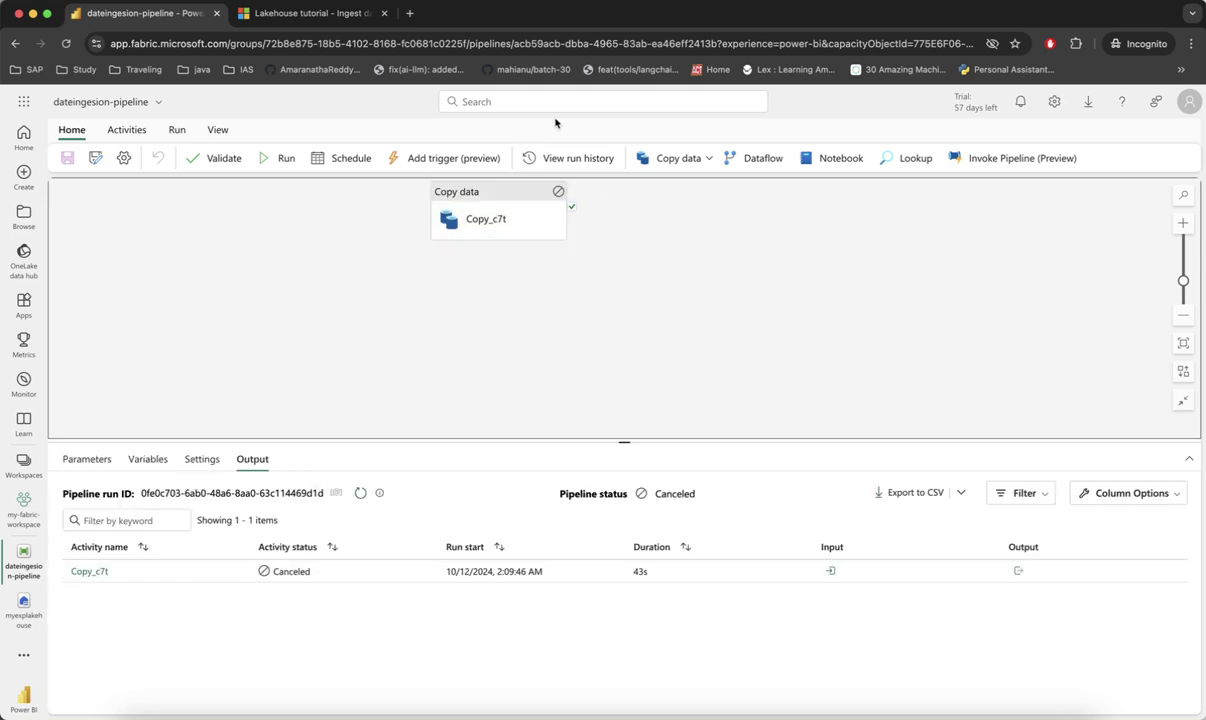
click(858, 3)
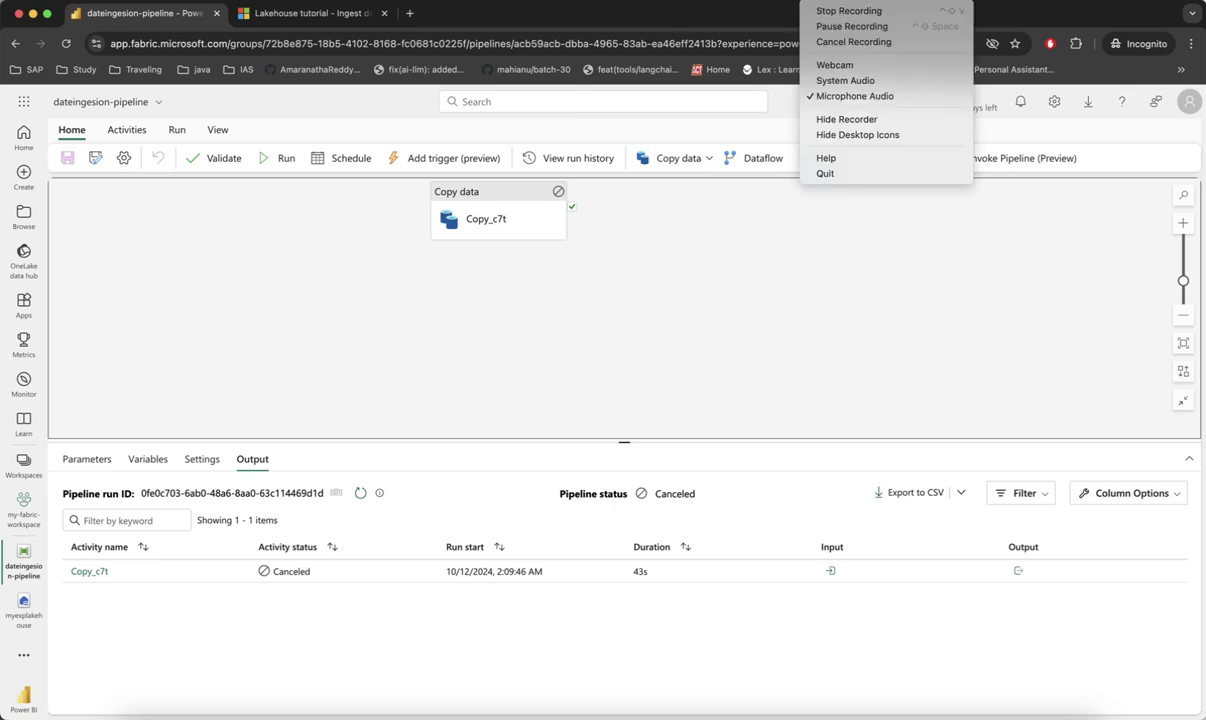
click(860, 11)
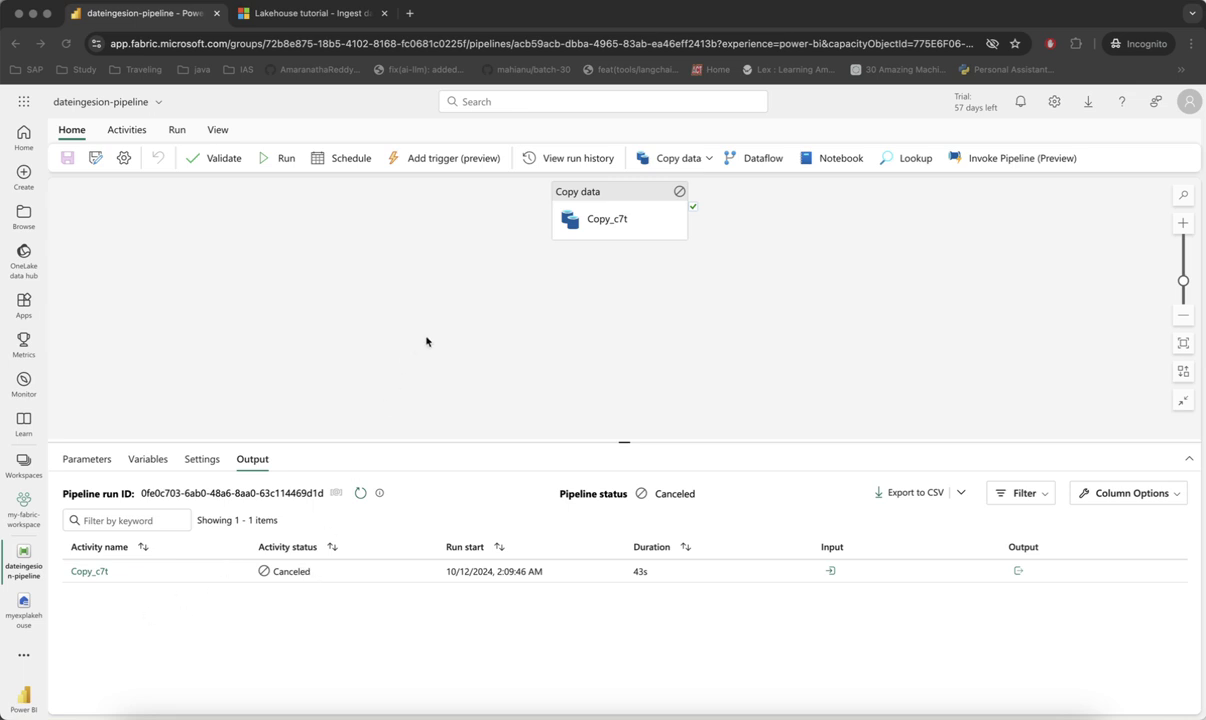
View the pipeline's run history in the Monitor hub, and open the ingesion-pipeline run started at 12:44 PM from the list of all activities
click(583, 158)
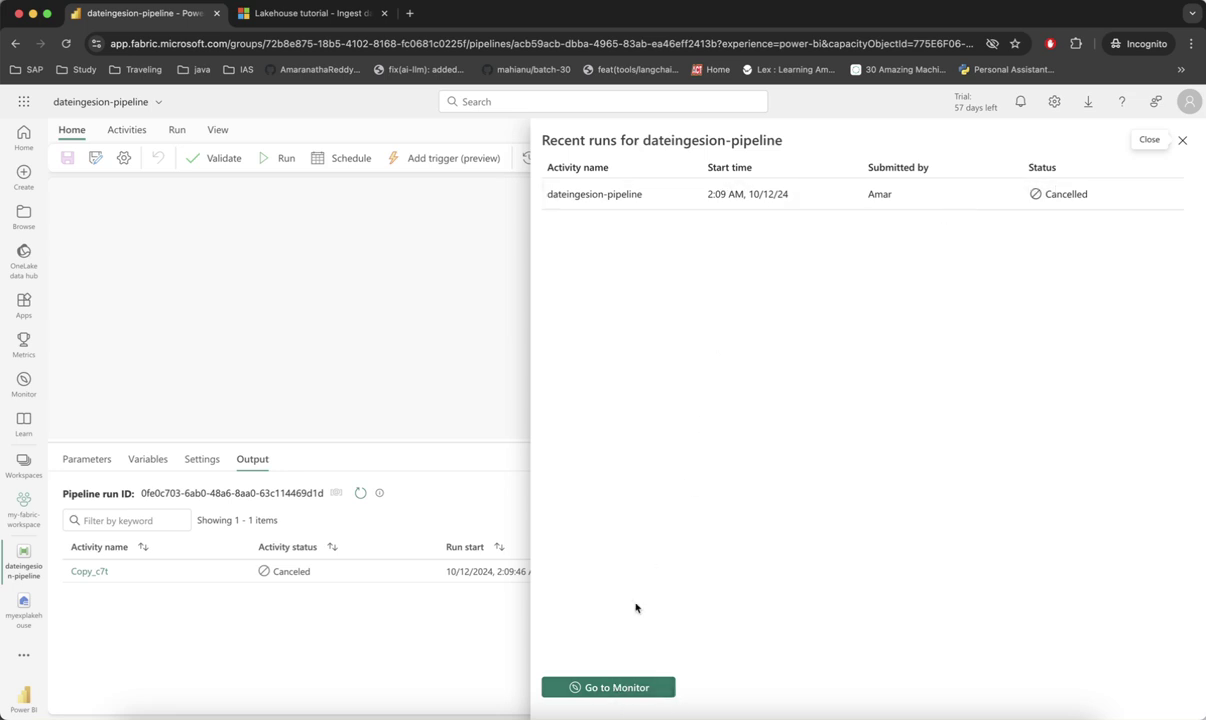
click(632, 687)
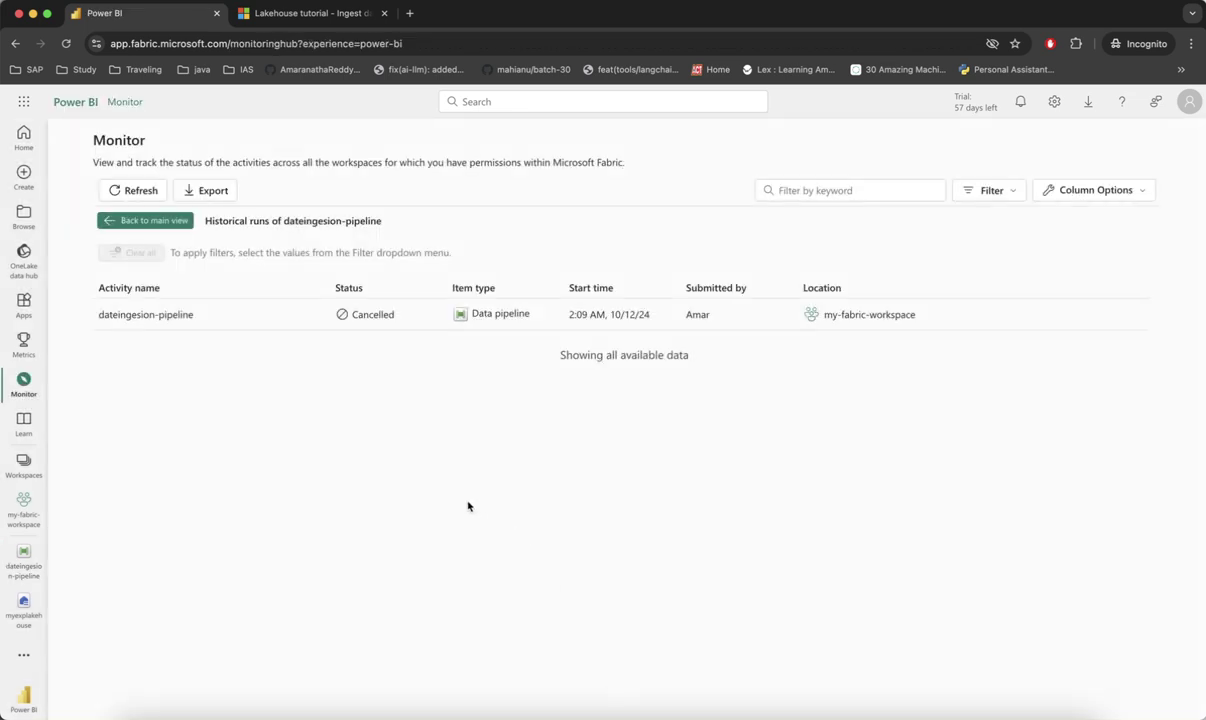
click(145, 222)
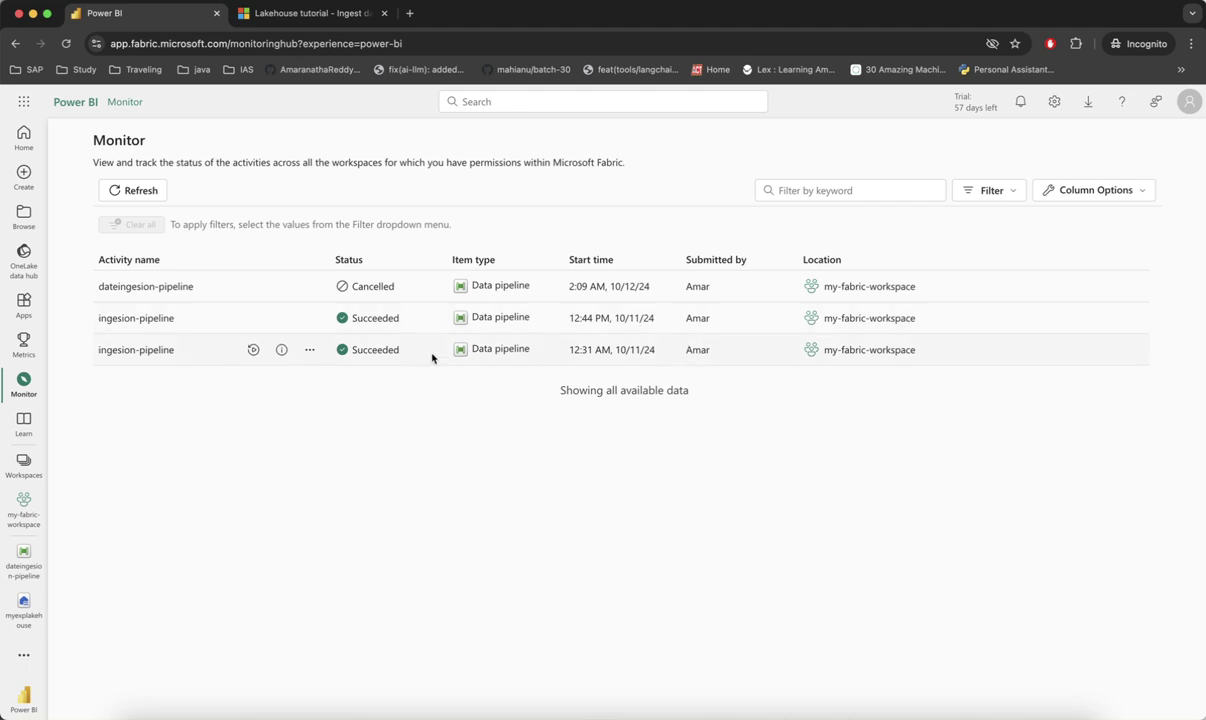
click(155, 319)
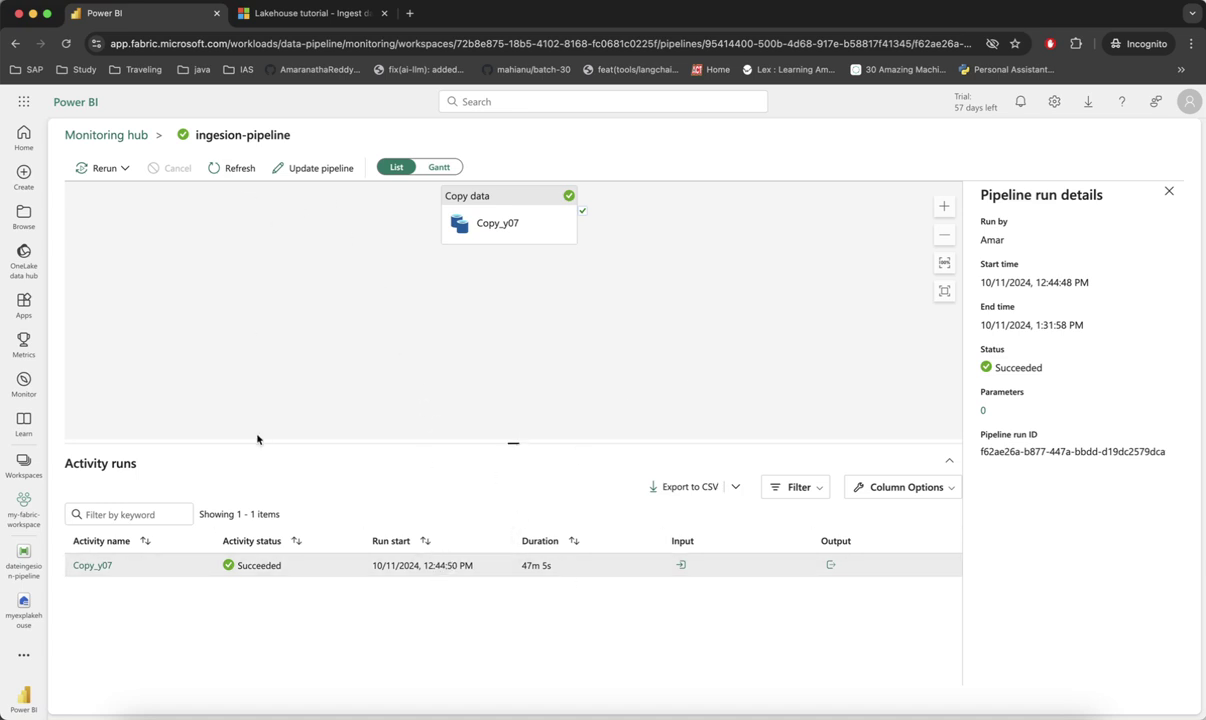
View the copy data details of the Copy_y07 activity, checking the data written to the lakehouse, and close them
double_click(404, 565)
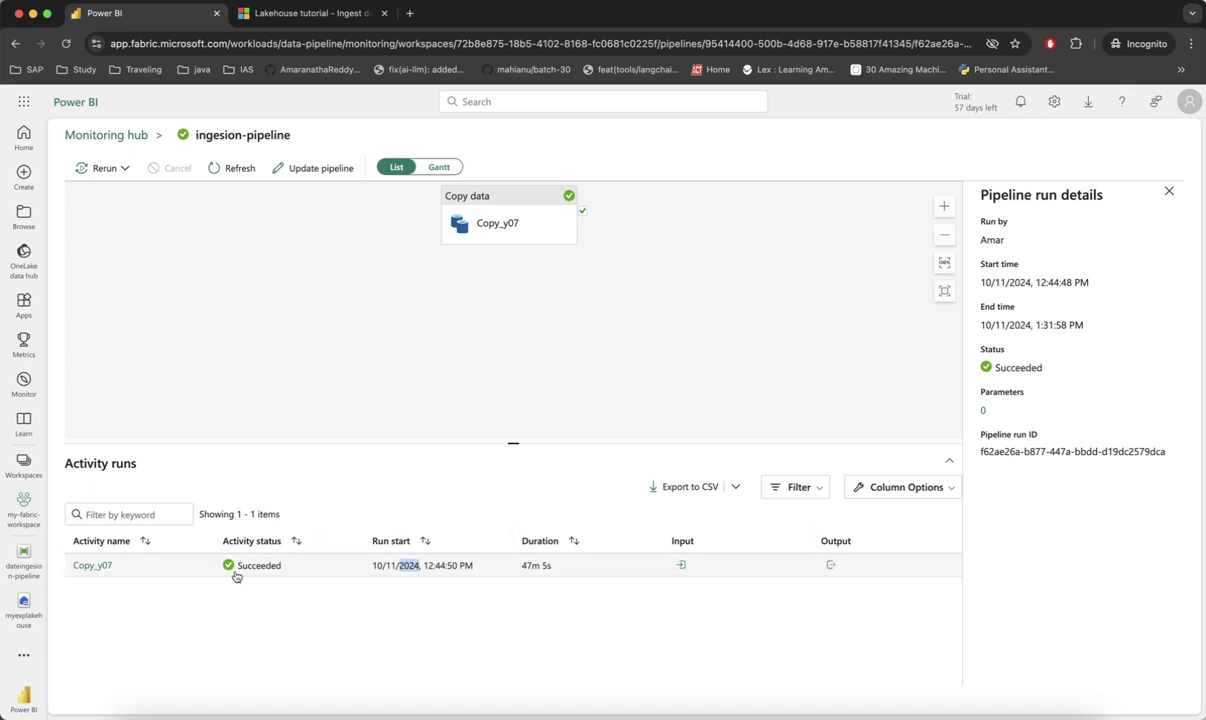
click(99, 566)
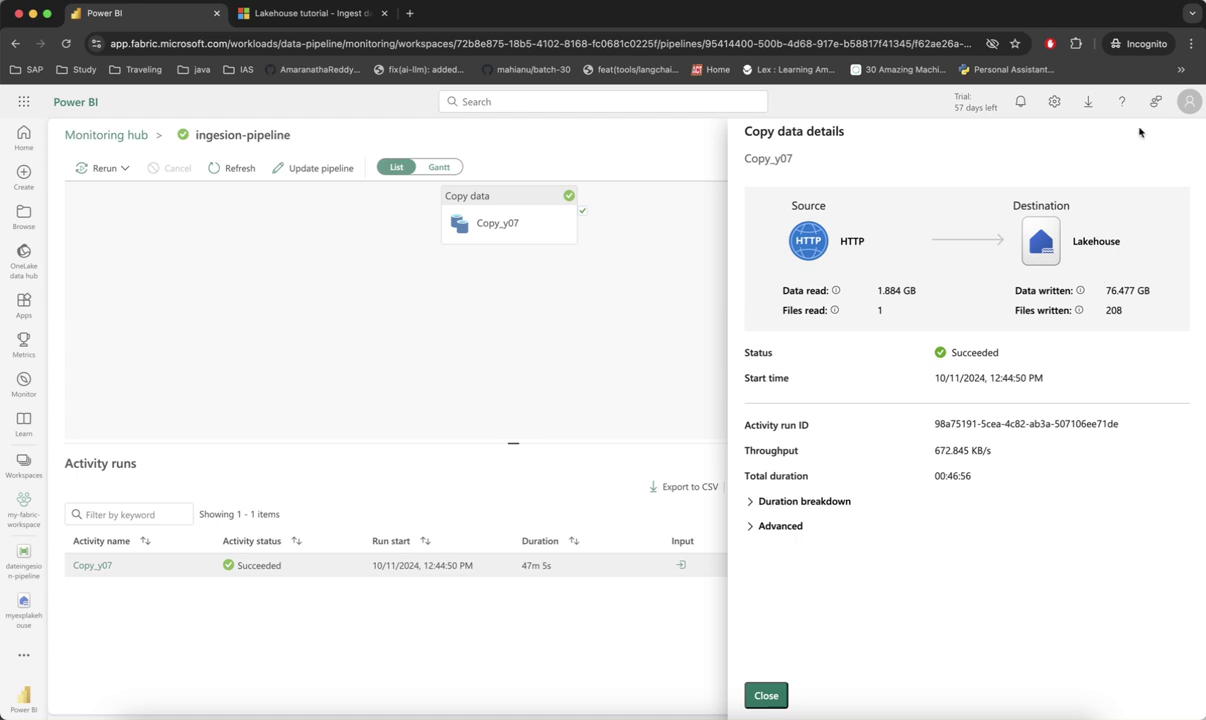
drag(1102, 295, 1152, 288)
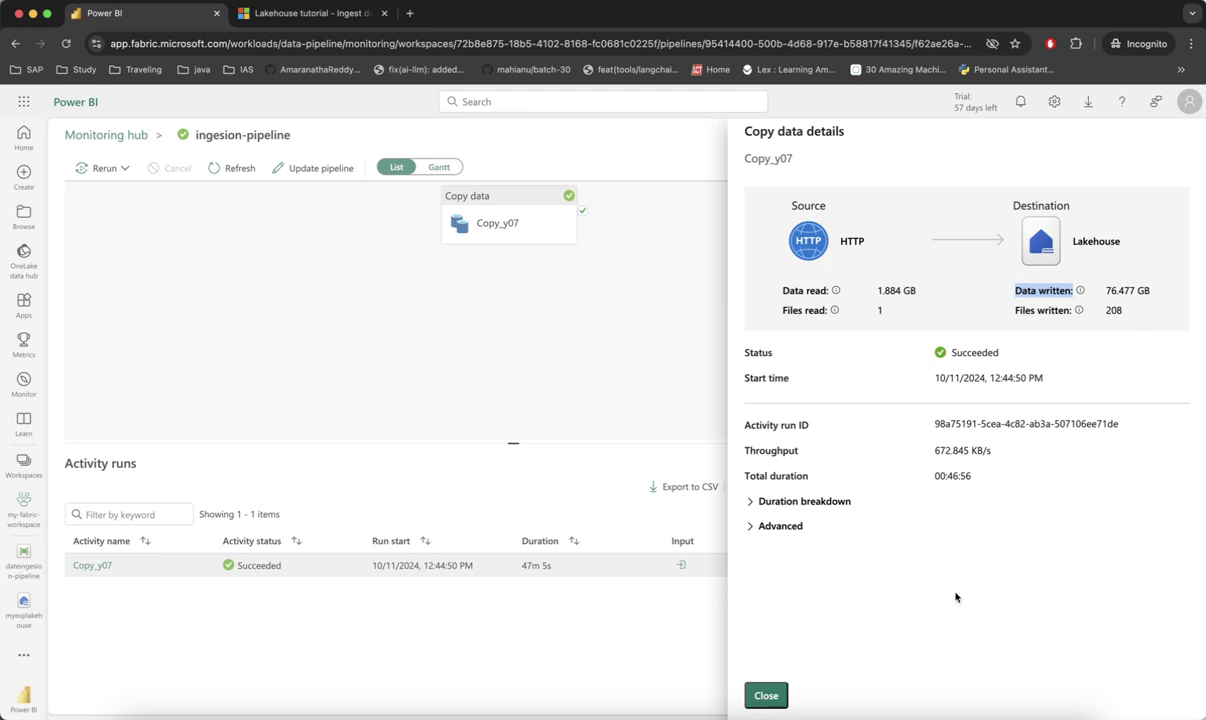
click(768, 695)
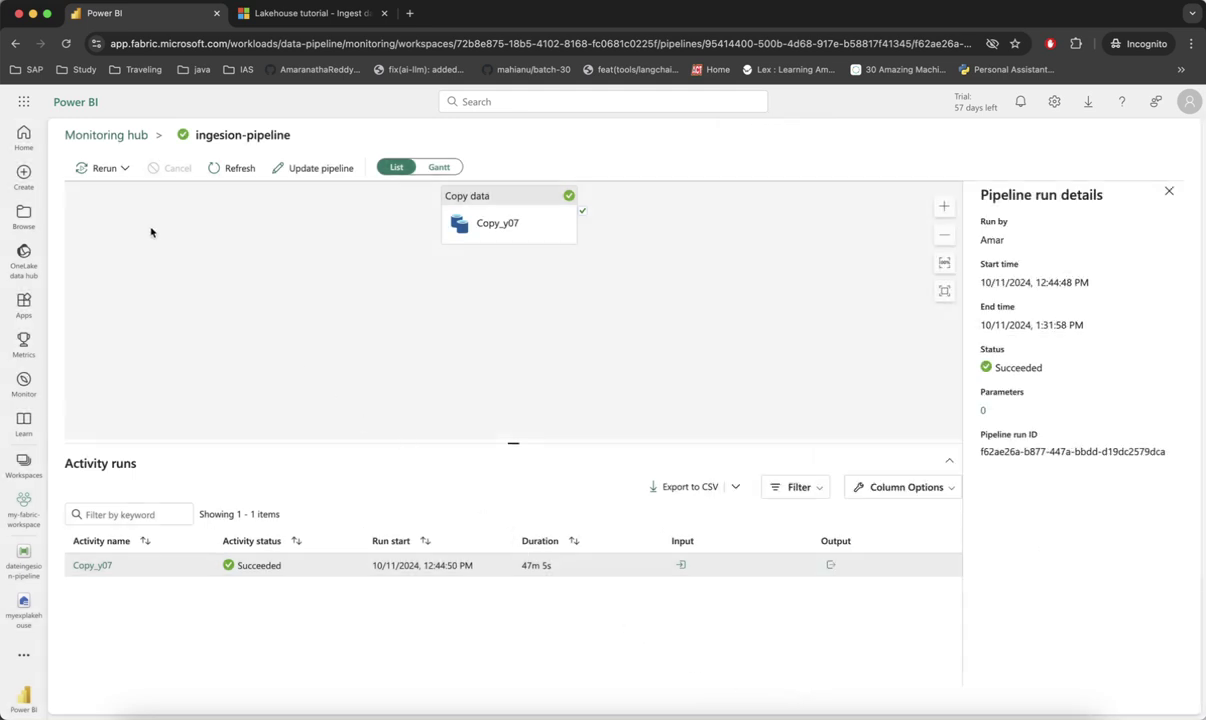
Check the rerun options and the Gantt view of the activity runs, and return to the list view
click(123, 169)
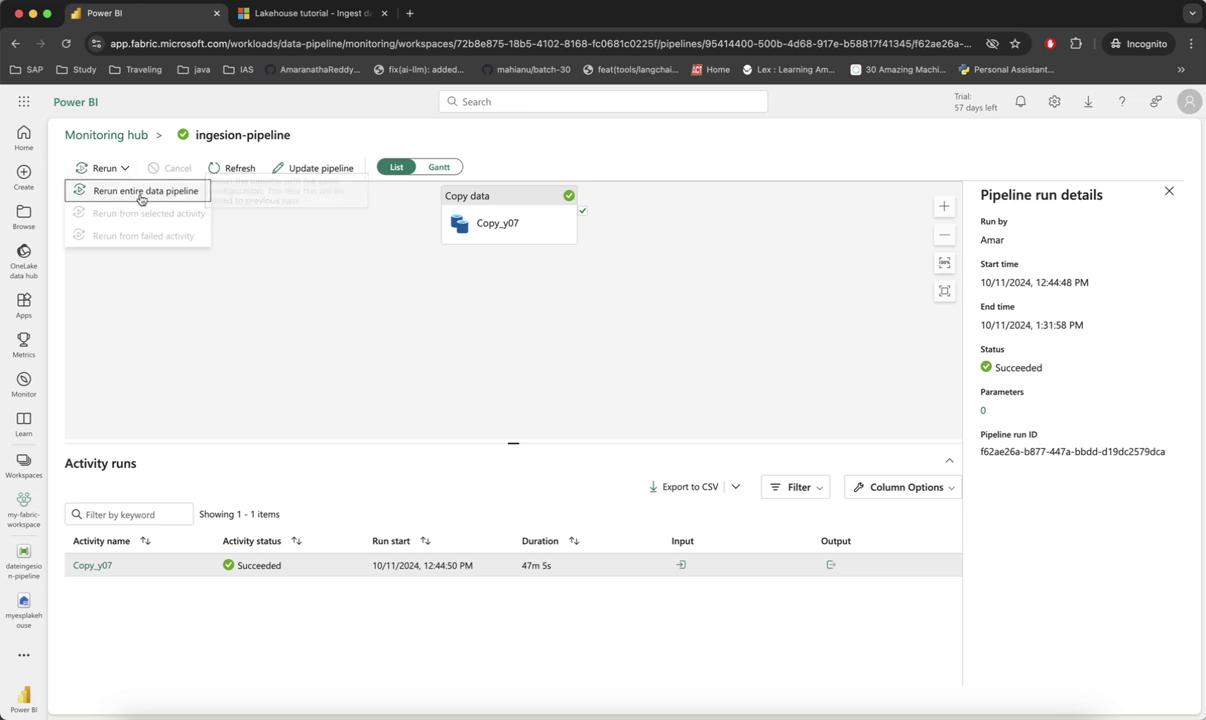
key(Escape)
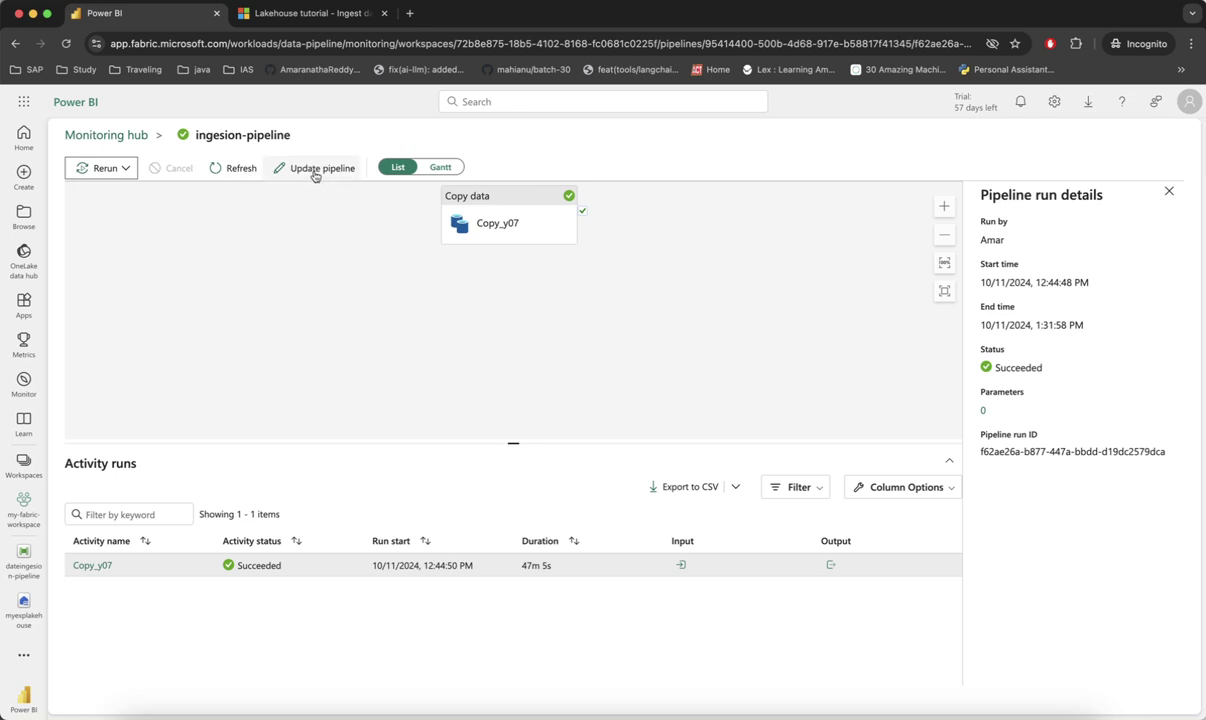
click(432, 165)
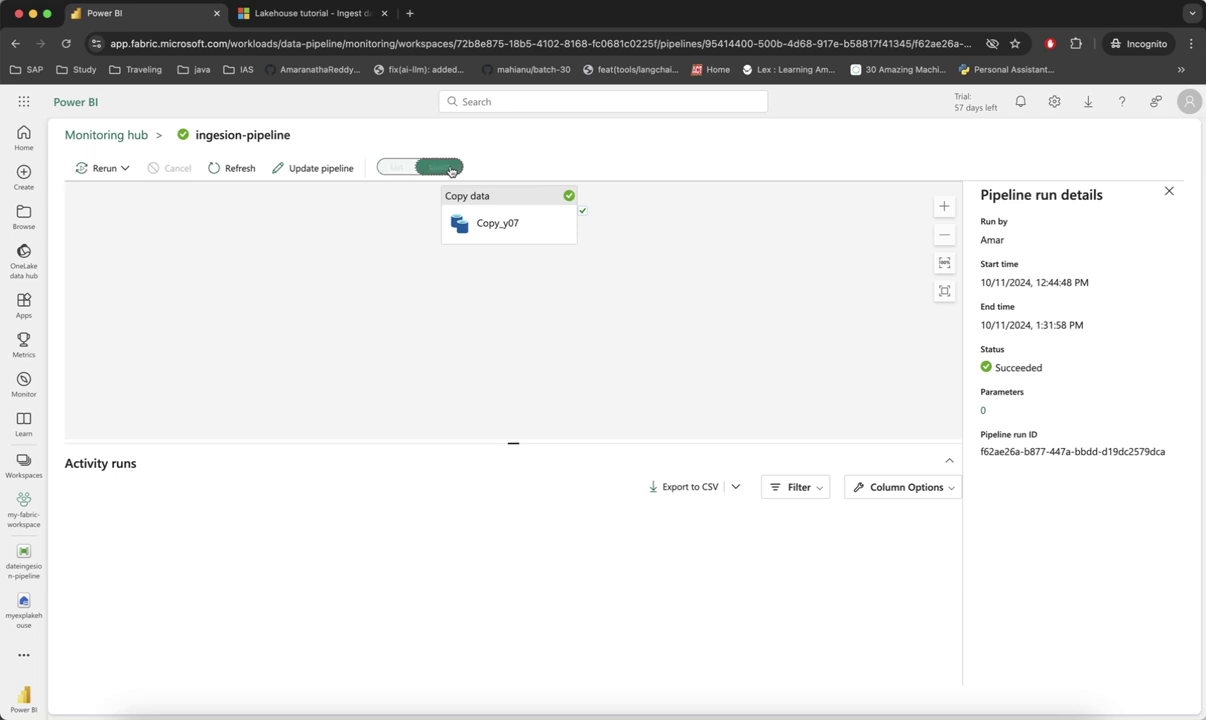
click(400, 168)
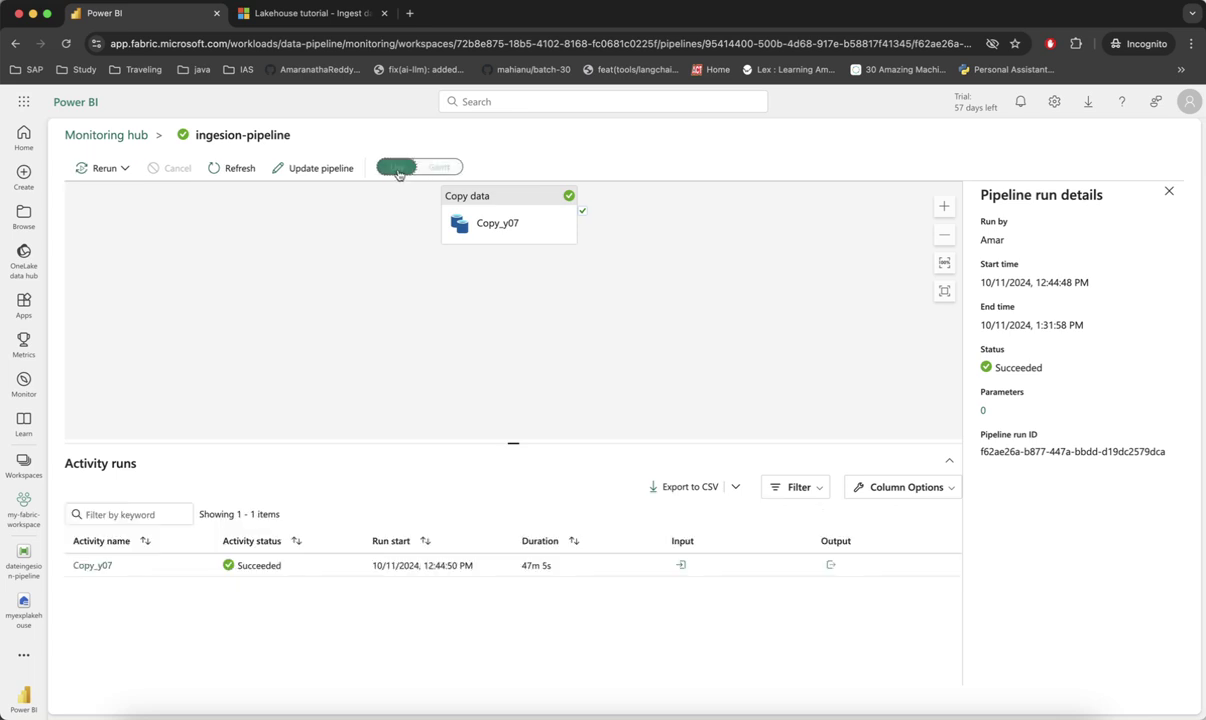
Open ingesion-pipeline in the editor, check its output and parameters, and open its 12:44 PM run from the run history
click(318, 170)
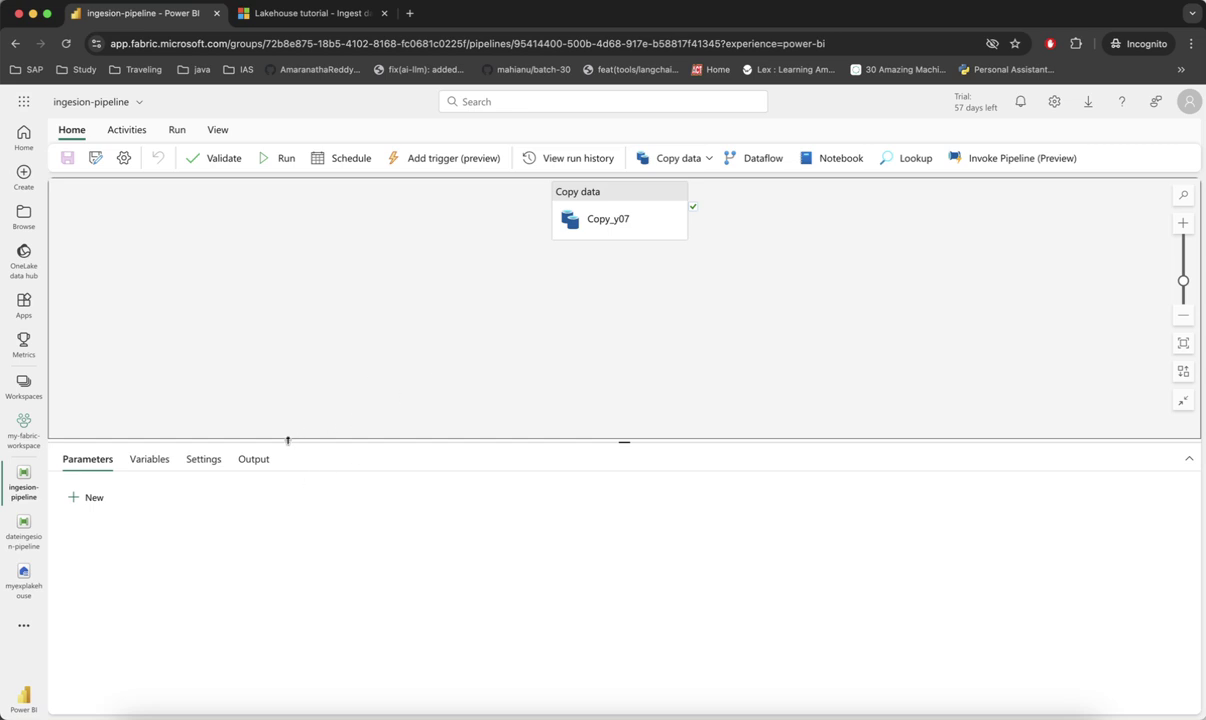
click(255, 460)
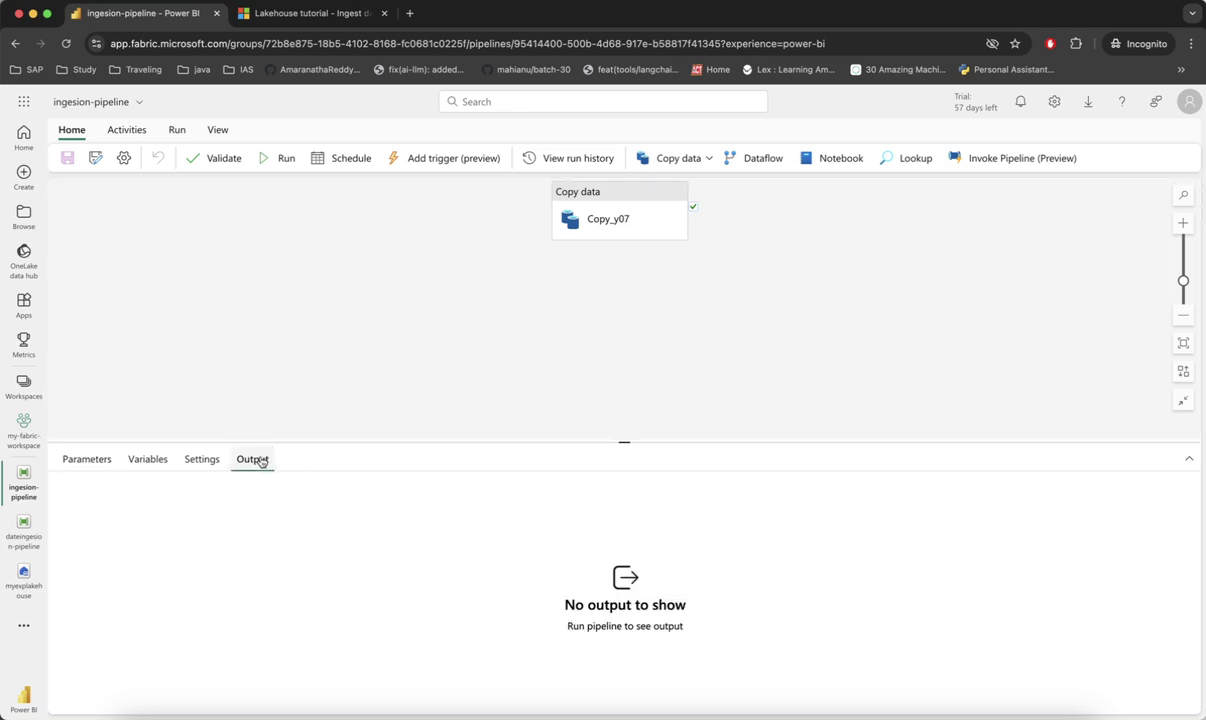
click(88, 460)
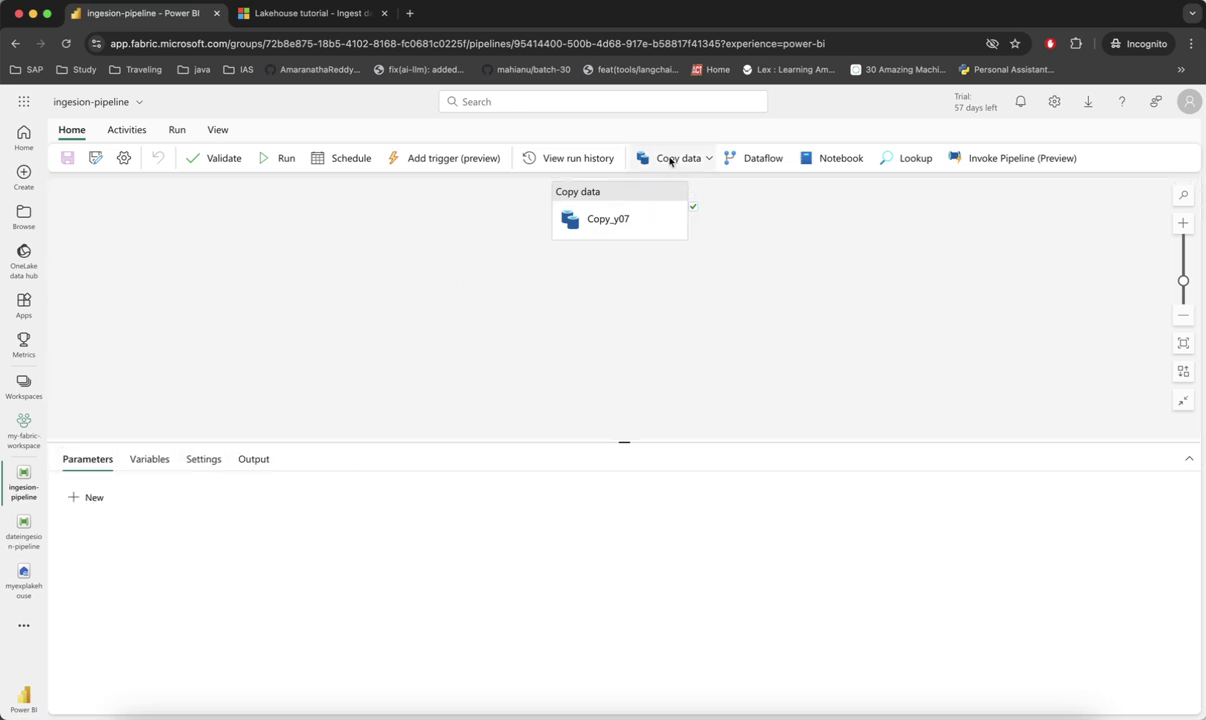
click(582, 160)
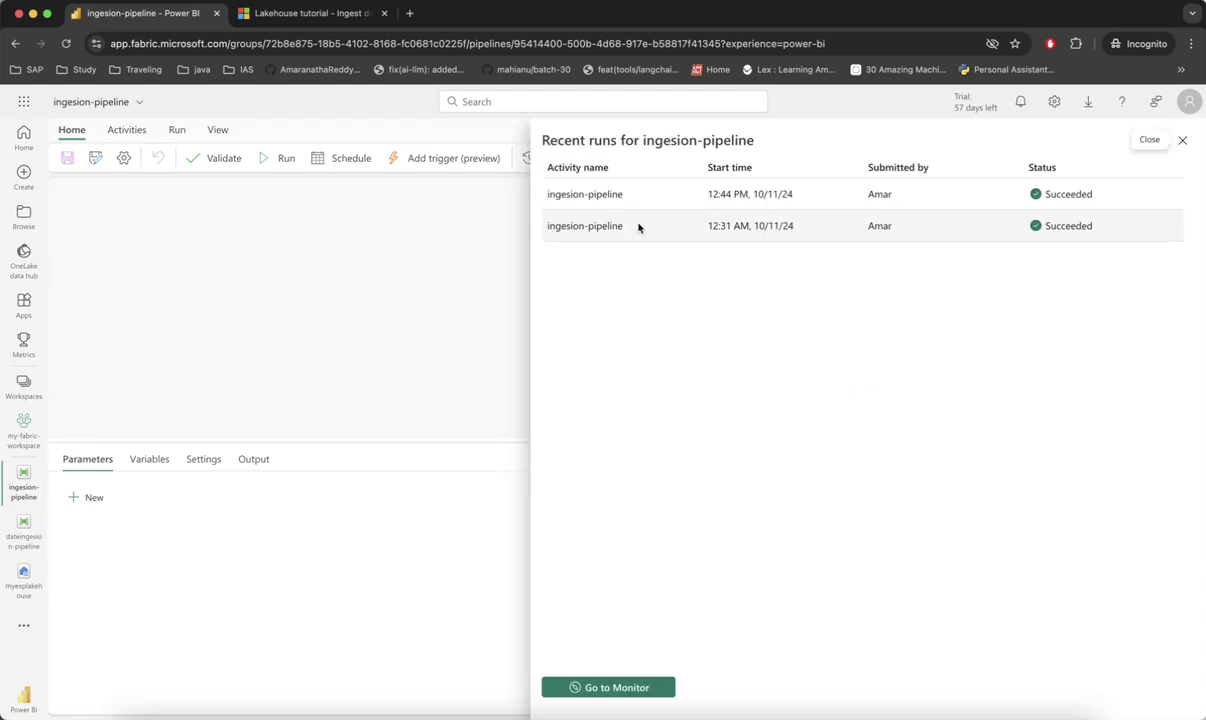
click(566, 192)
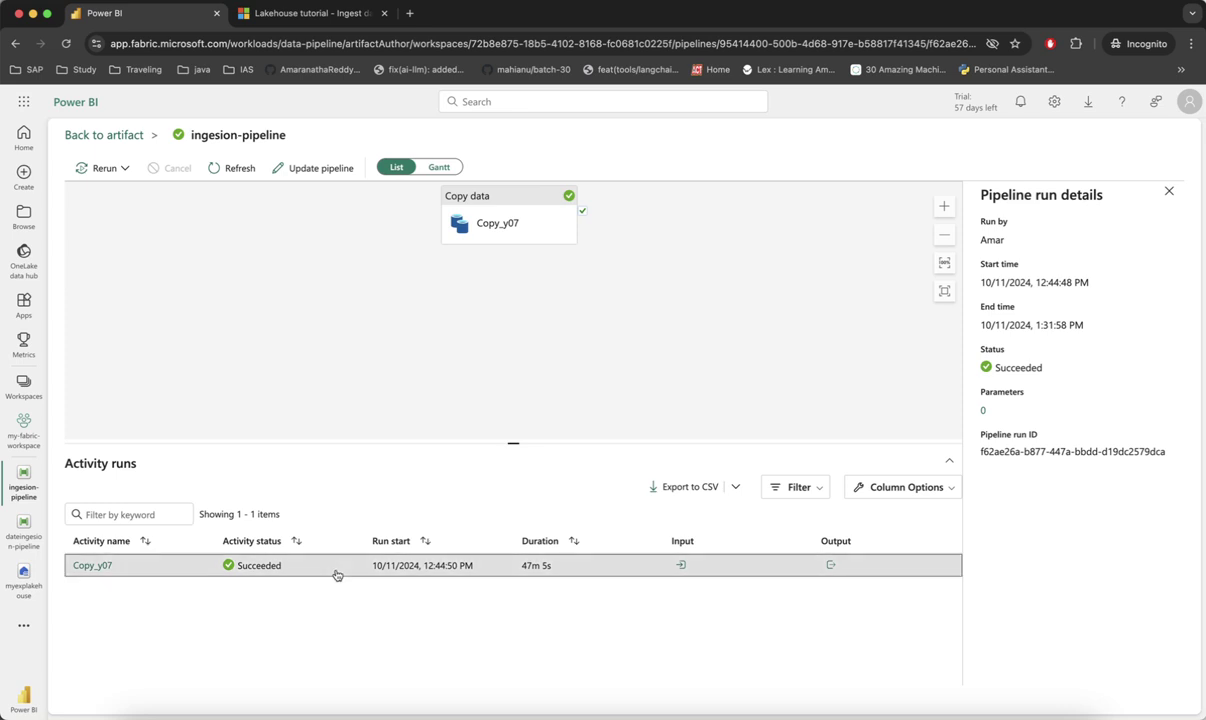
click(735, 487)
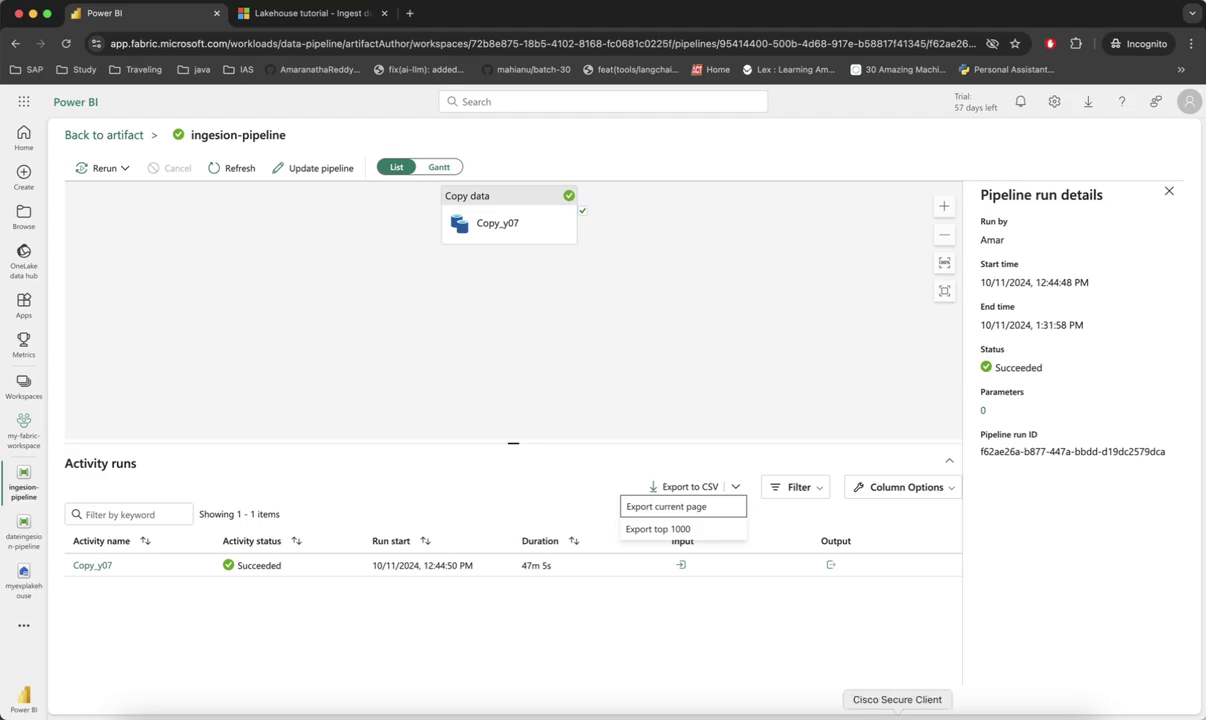
key(super+Tab)
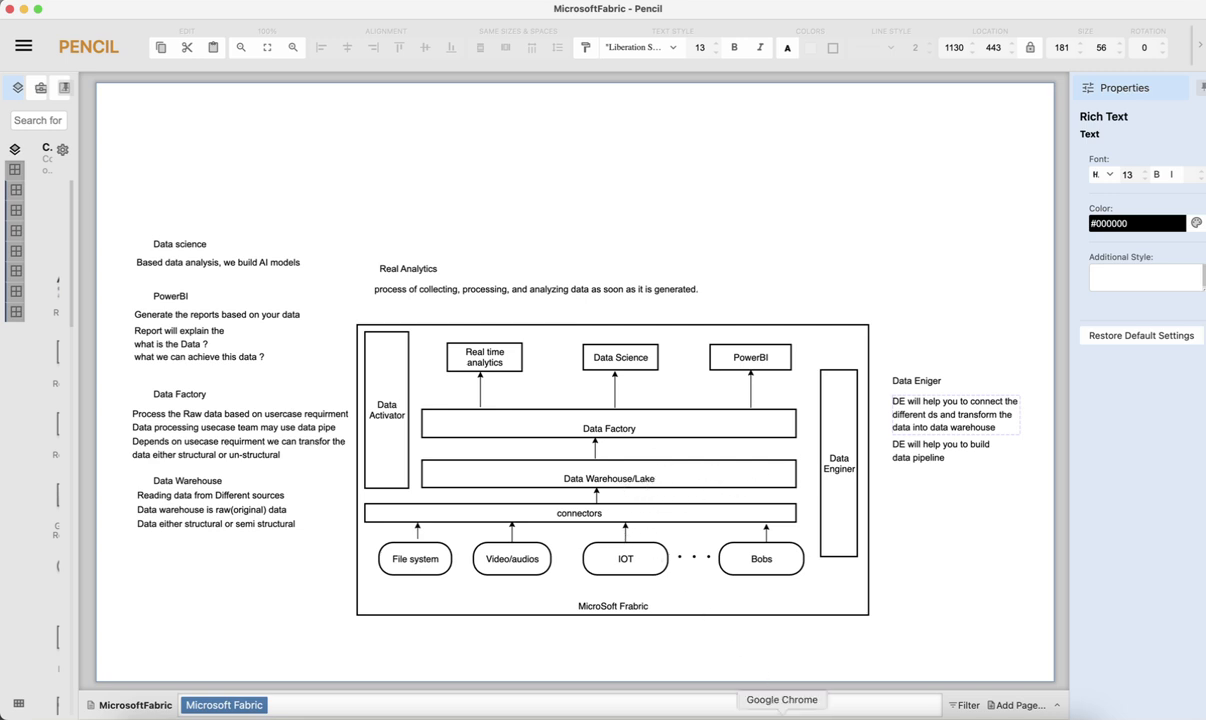
click(782, 714)
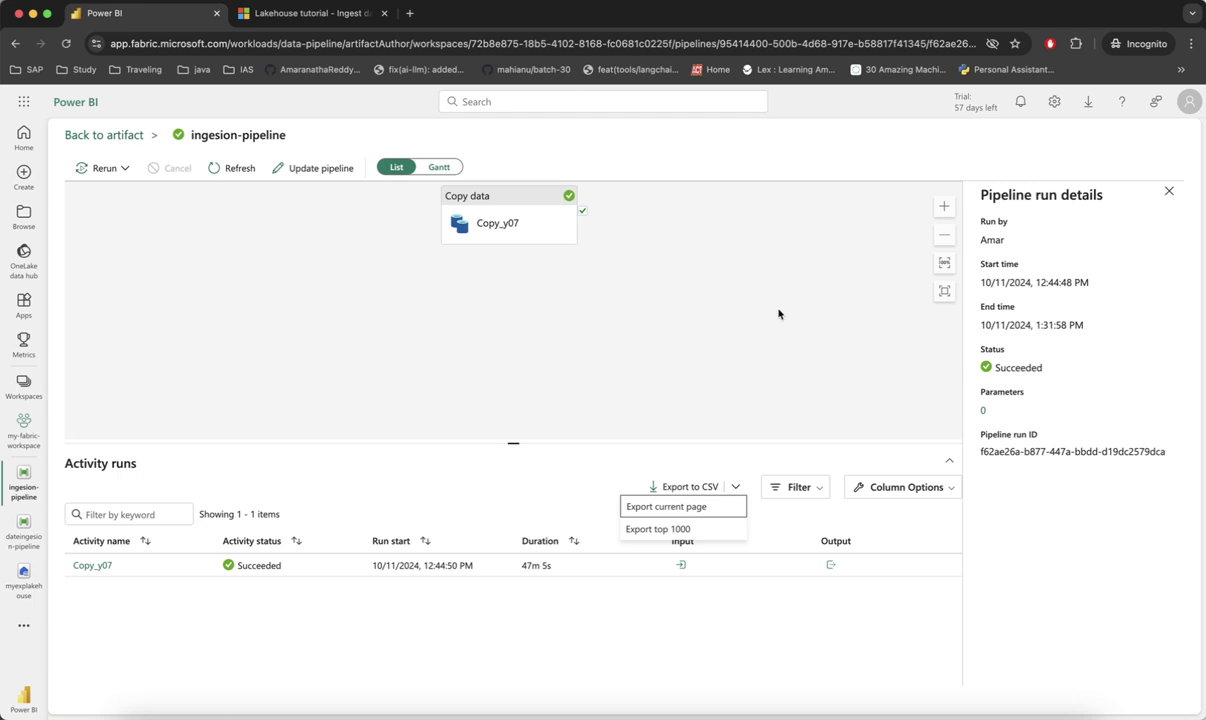
click(886, 245)
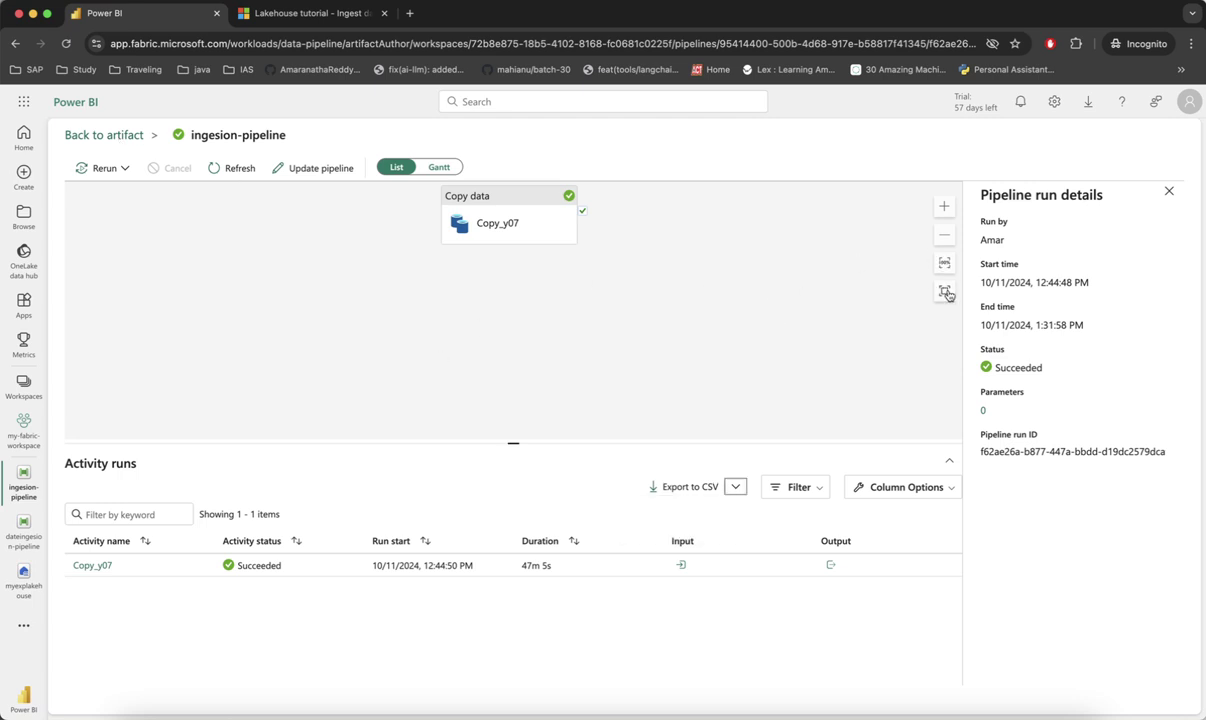
click(944, 291)
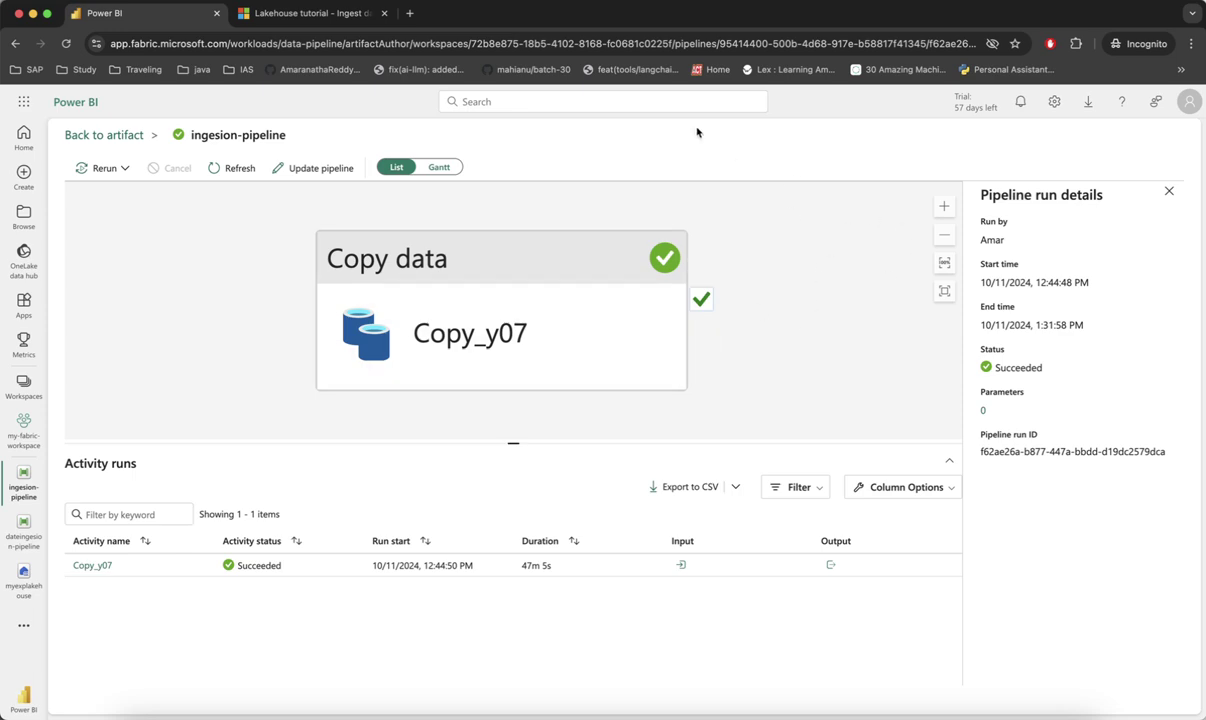
Read steps 9 to 12 of the Lakehouse tutorial on monitoring the pipeline and verifying the imported data
click(290, 16)
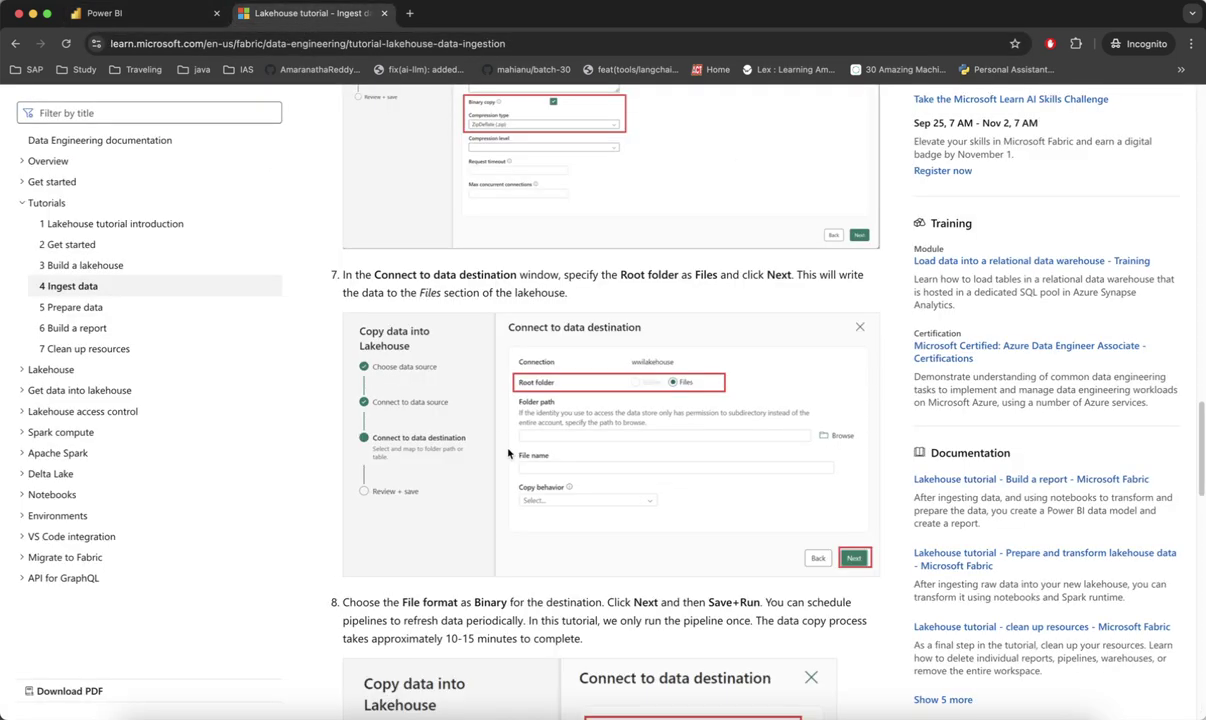
scroll(508, 454, down, 15)
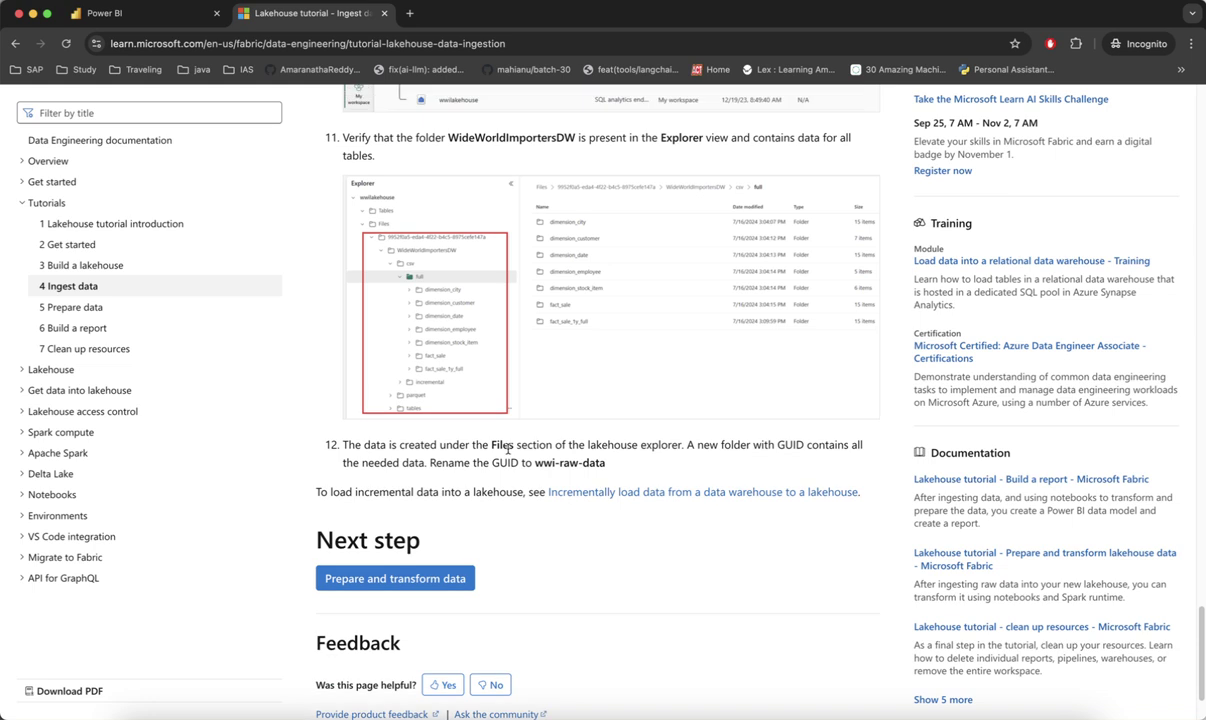
scroll(508, 450, up, 5)
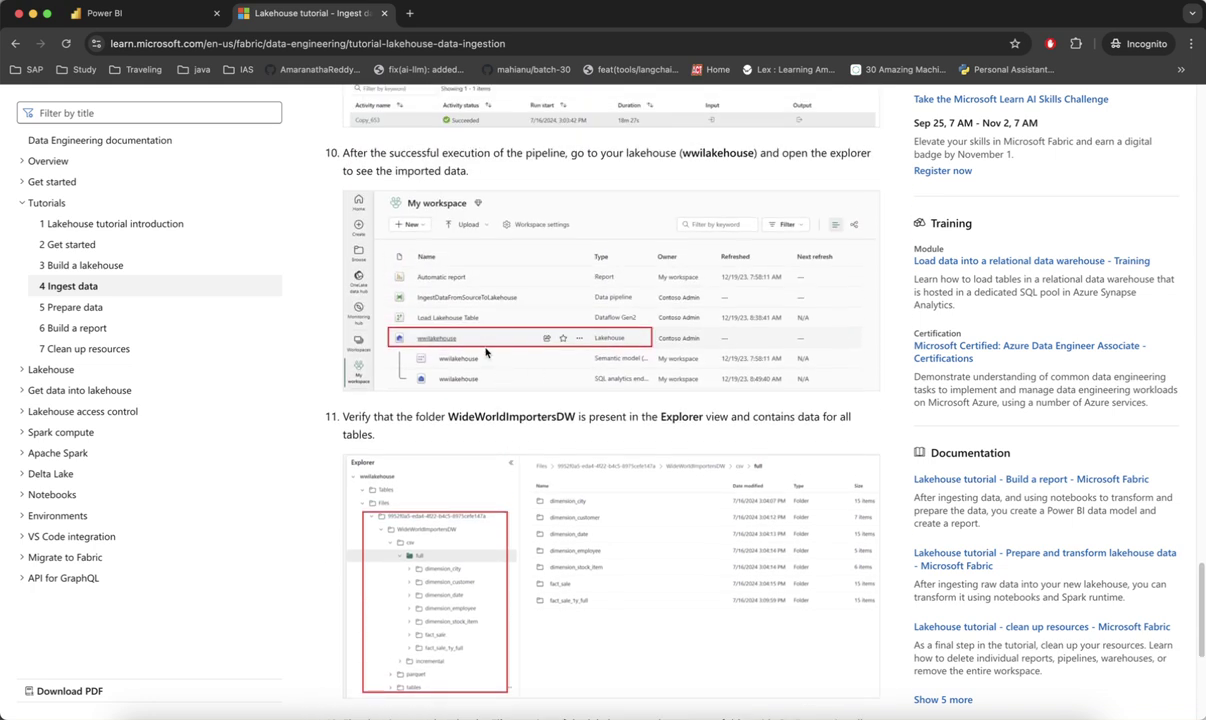
scroll(486, 352, up, 4)
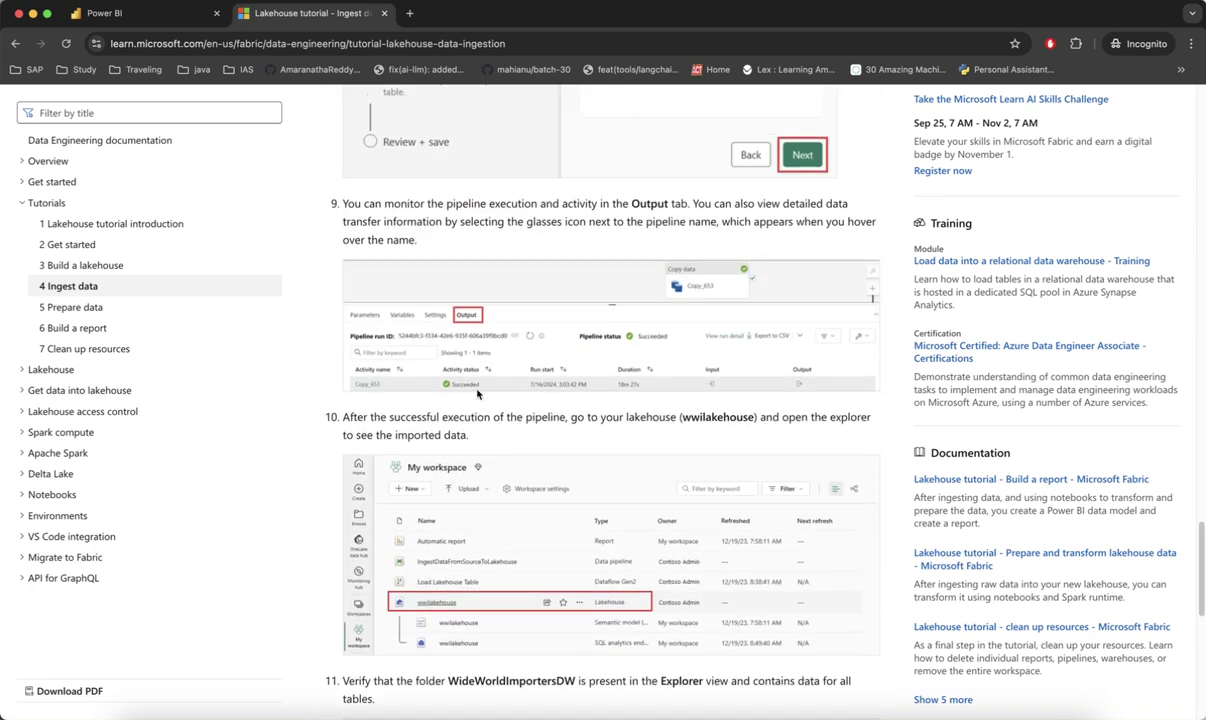
scroll(477, 393, down, 2)
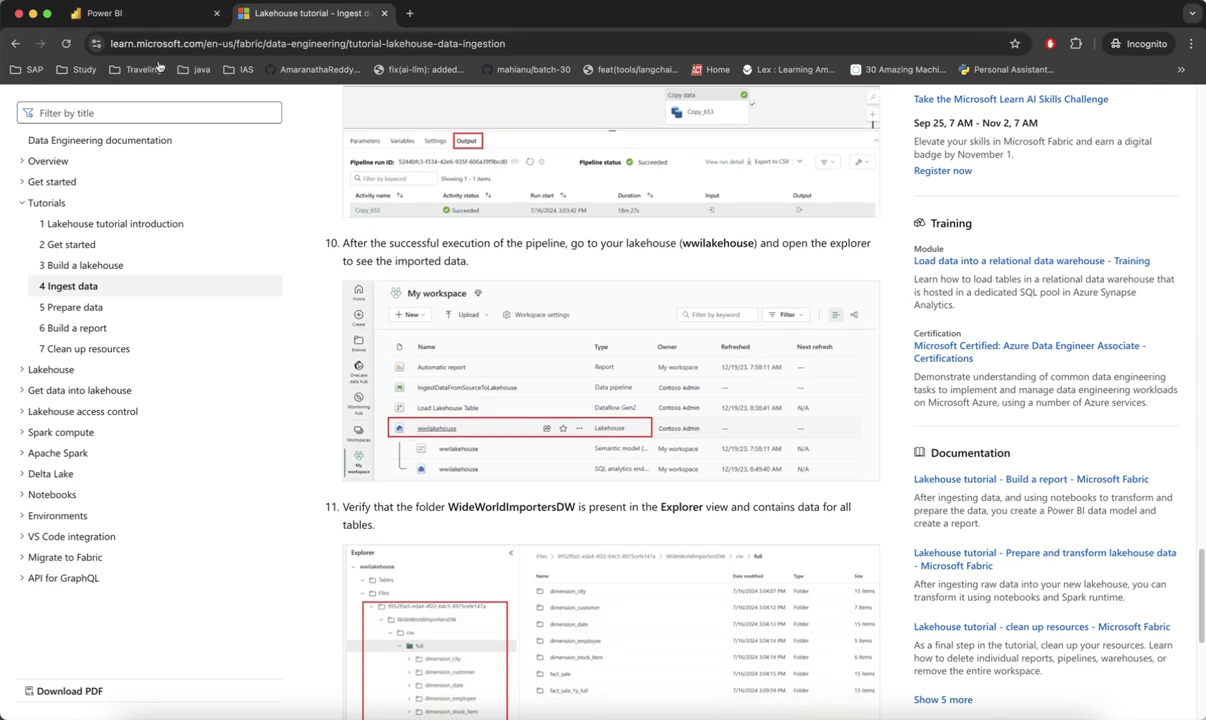
Open the myexplakehouse lakehouse and expand the 52c33da1 folder under Files down to the csv folder of the WideWorldImporters data
click(145, 20)
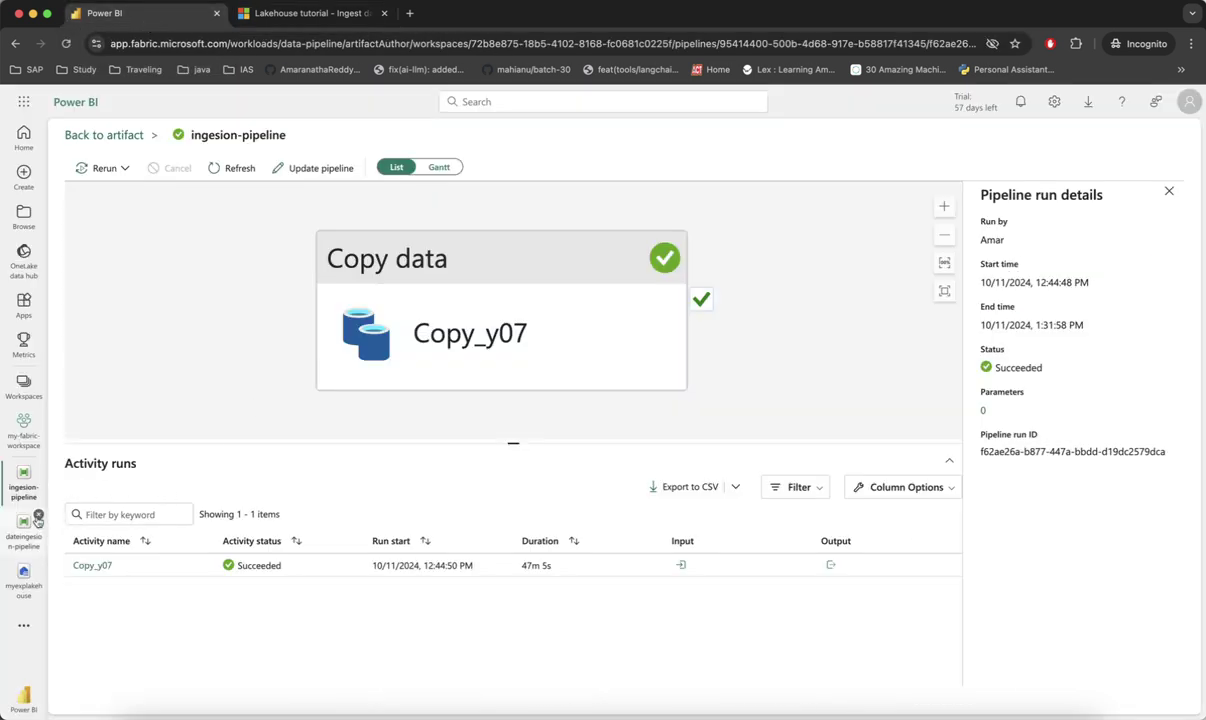
click(24, 589)
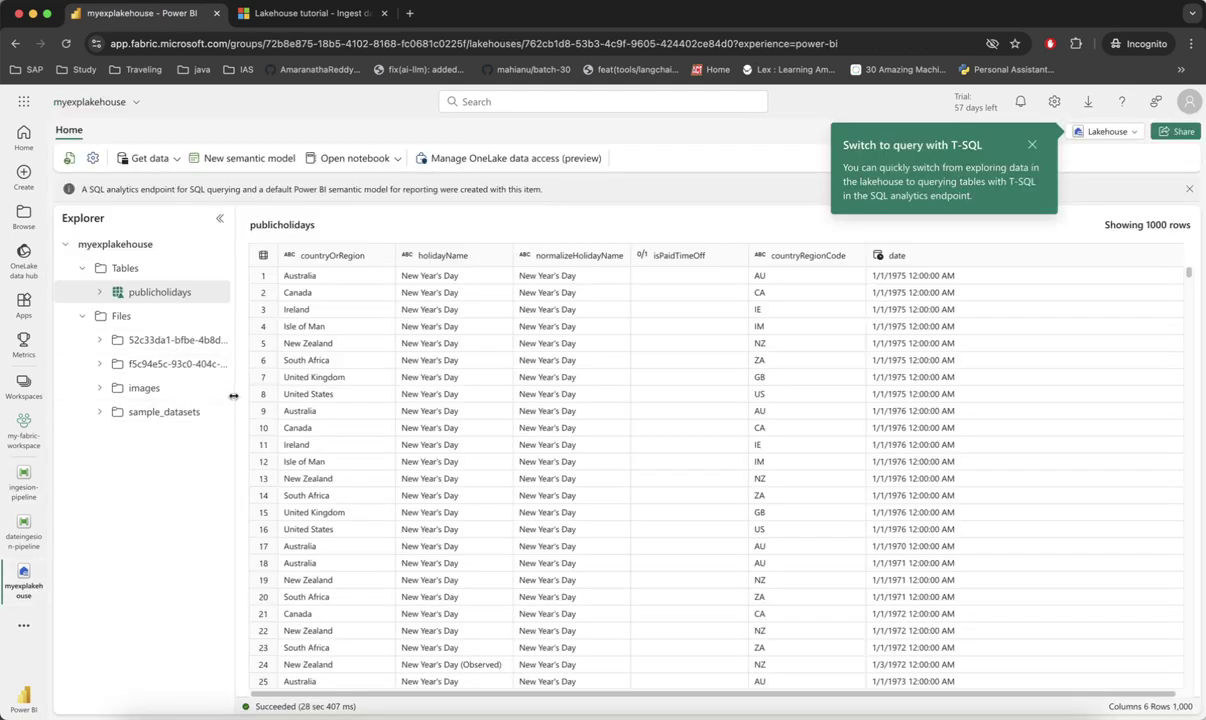
drag(241, 396, 250, 397)
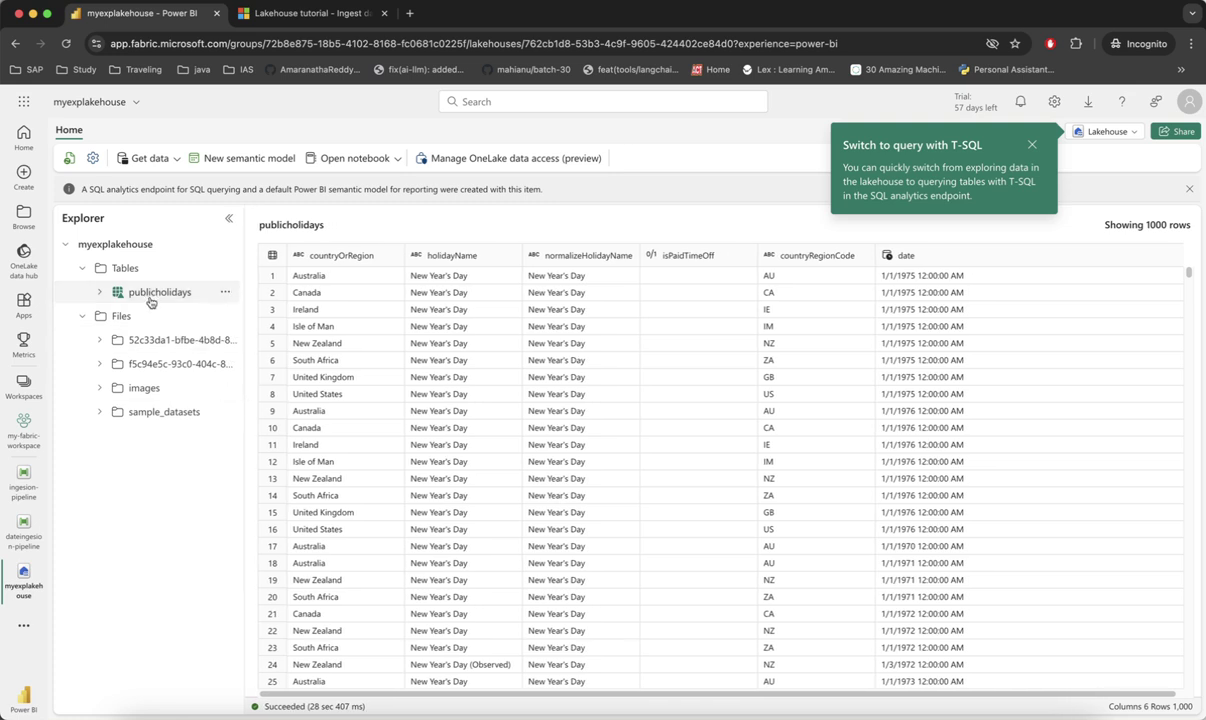
click(146, 343)
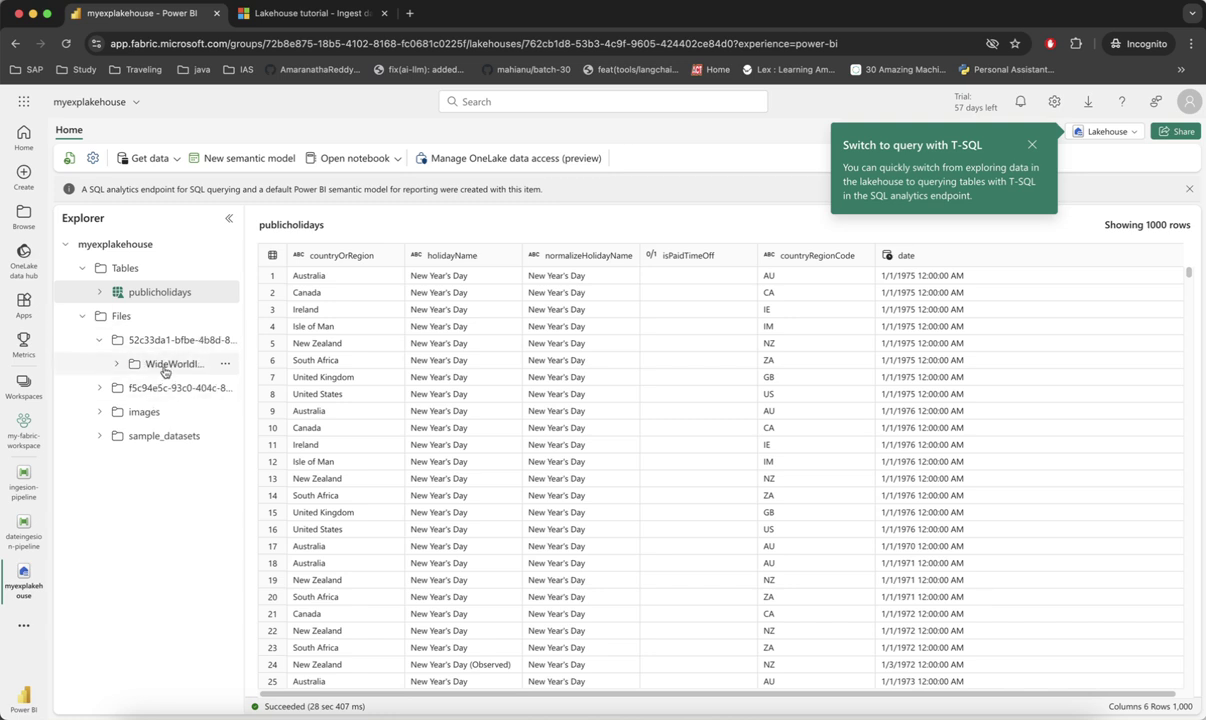
click(116, 364)
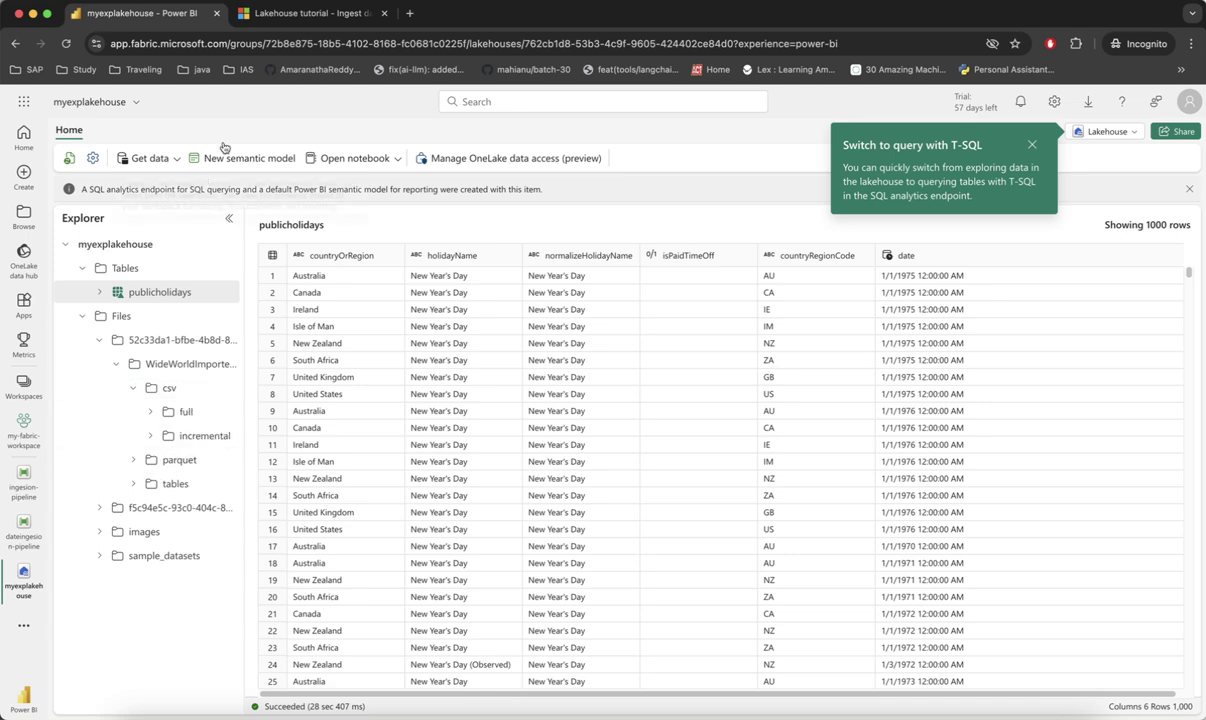
Check steps 11 and 12 of the Lakehouse tutorial, then expand the full folder under csv and widen the Explorer to show complete folder names
click(300, 13)
scroll(423, 326, down, 5)
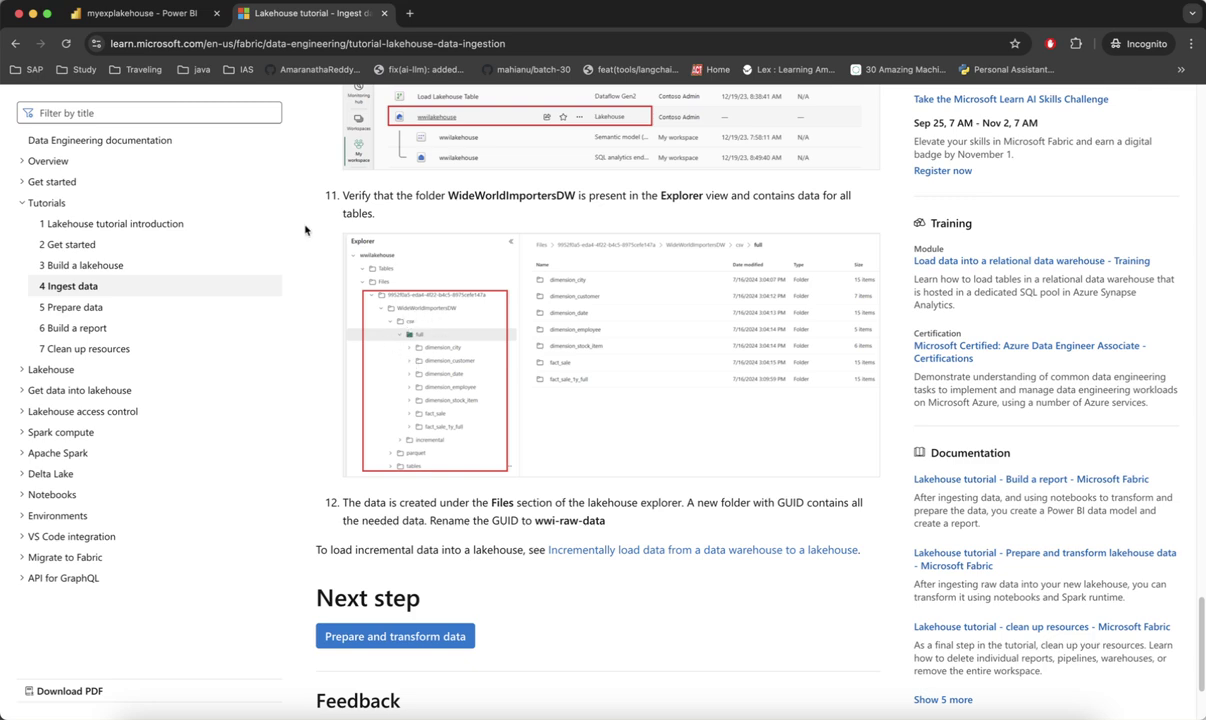
click(140, 13)
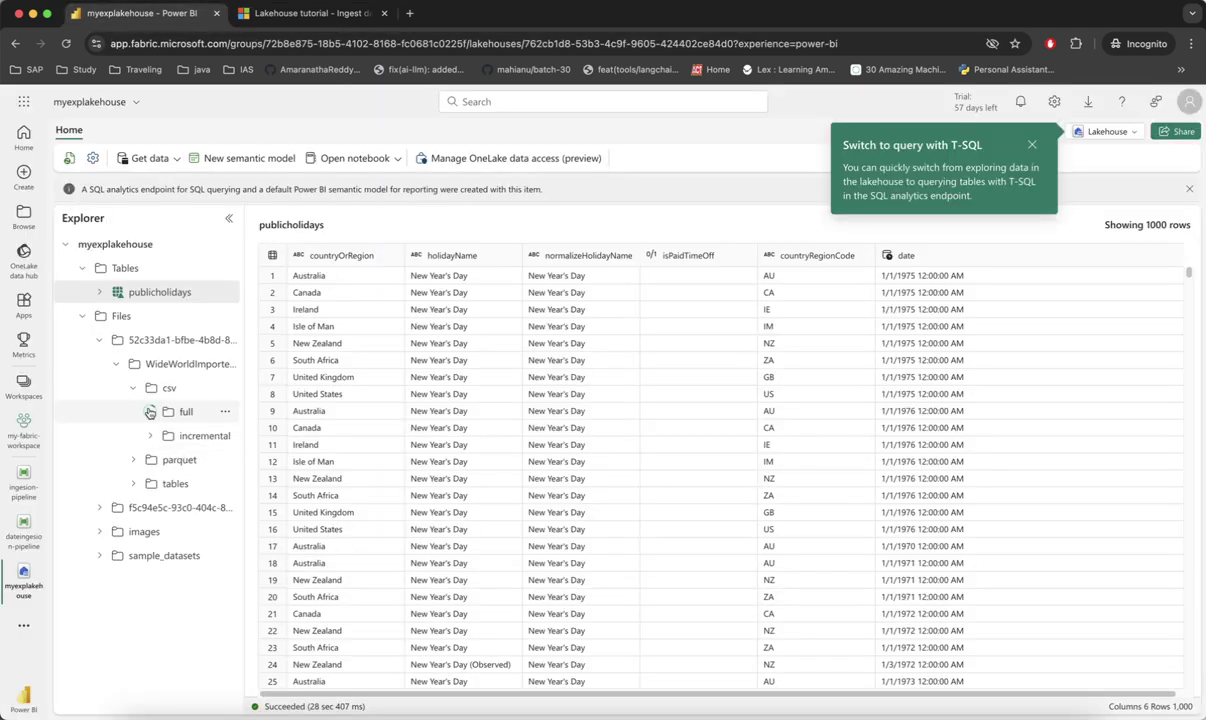
click(150, 411)
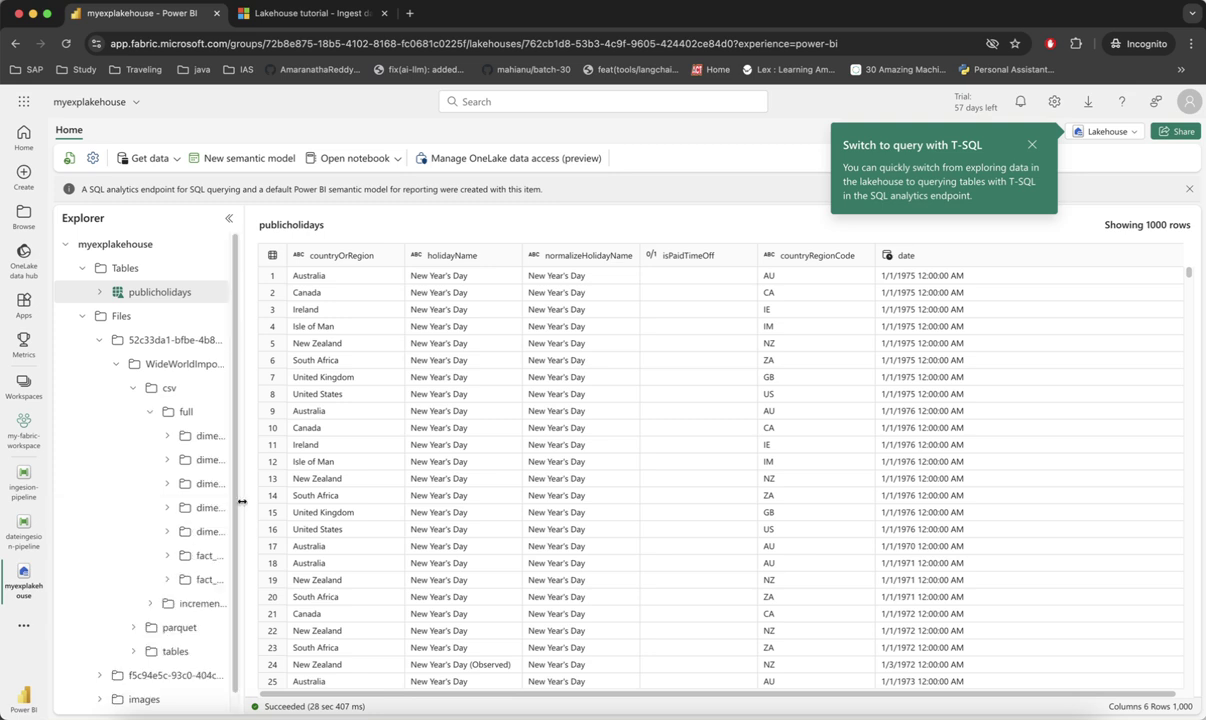
drag(241, 502, 346, 510)
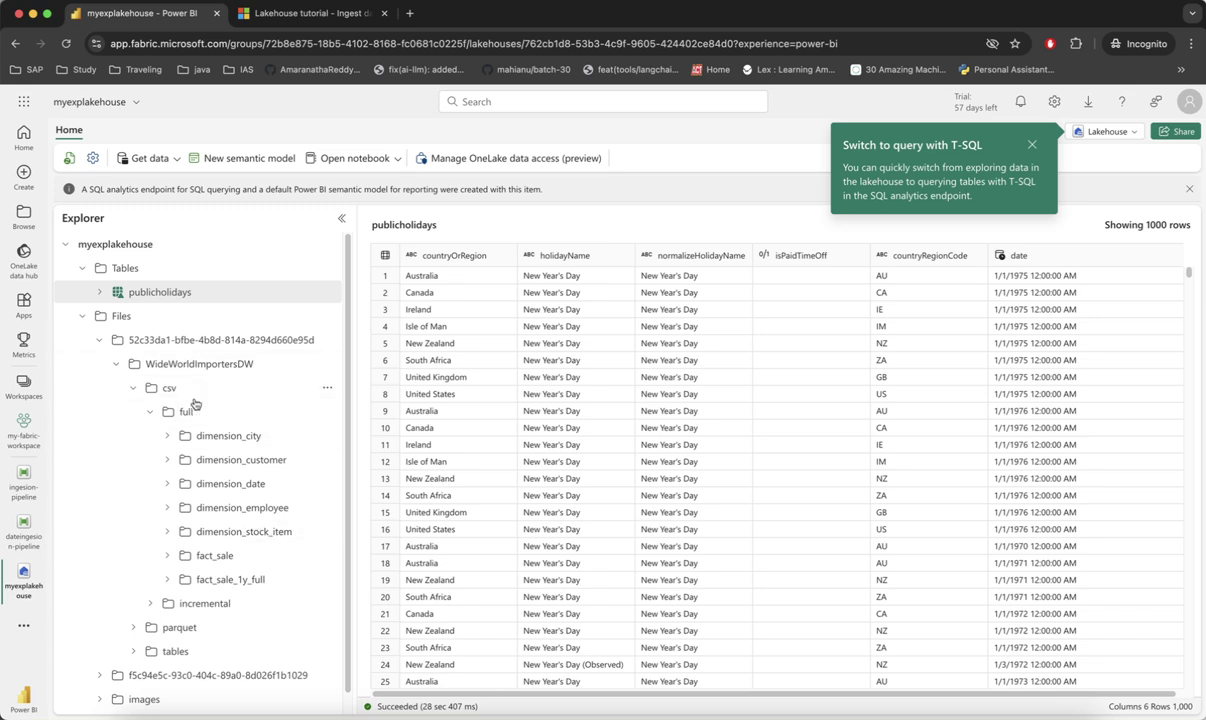
Compare the contents of the full folder and its dimension_city subfolder in the lakehouse with the end of the tutorial's Ingest data page
click(313, 14)
scroll(436, 370, down, 3)
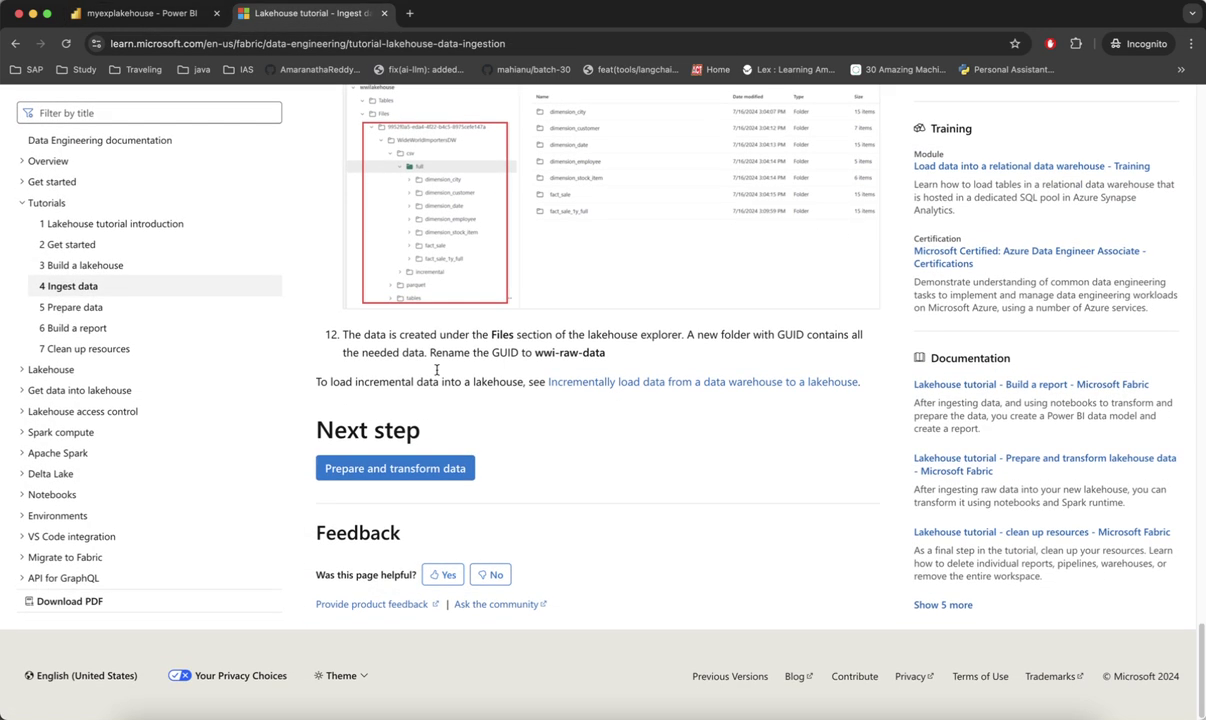
scroll(436, 370, up, 1)
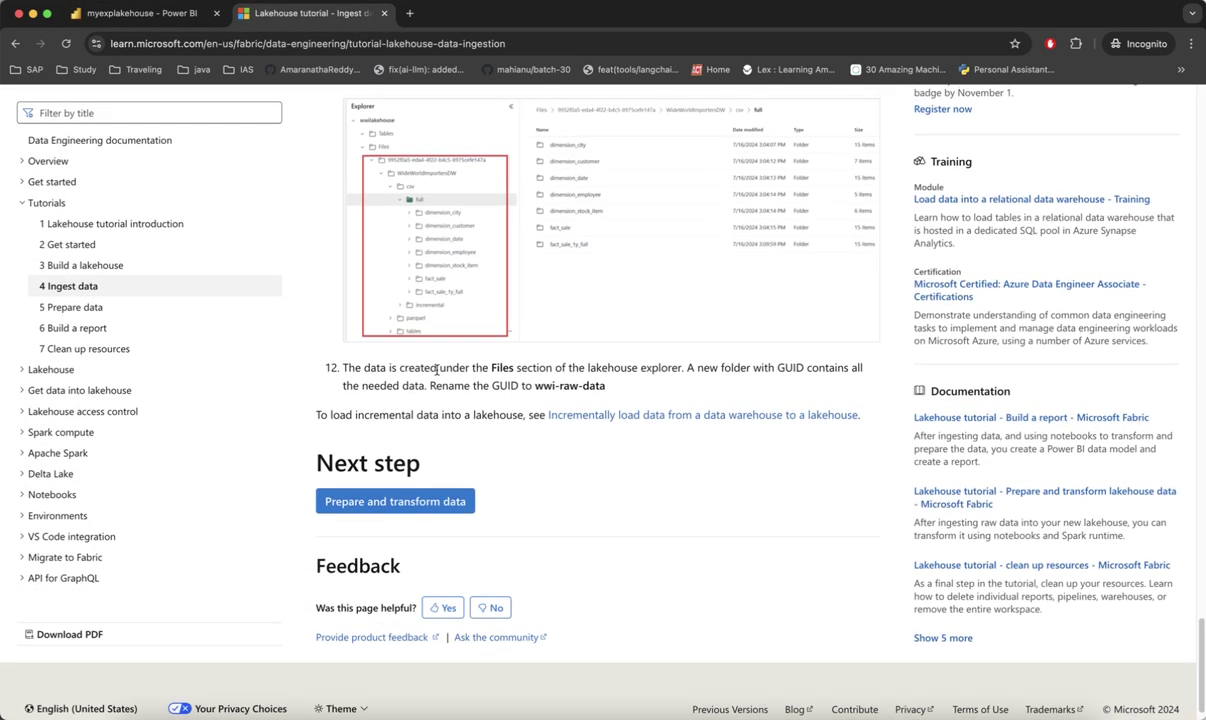
key(super+1)
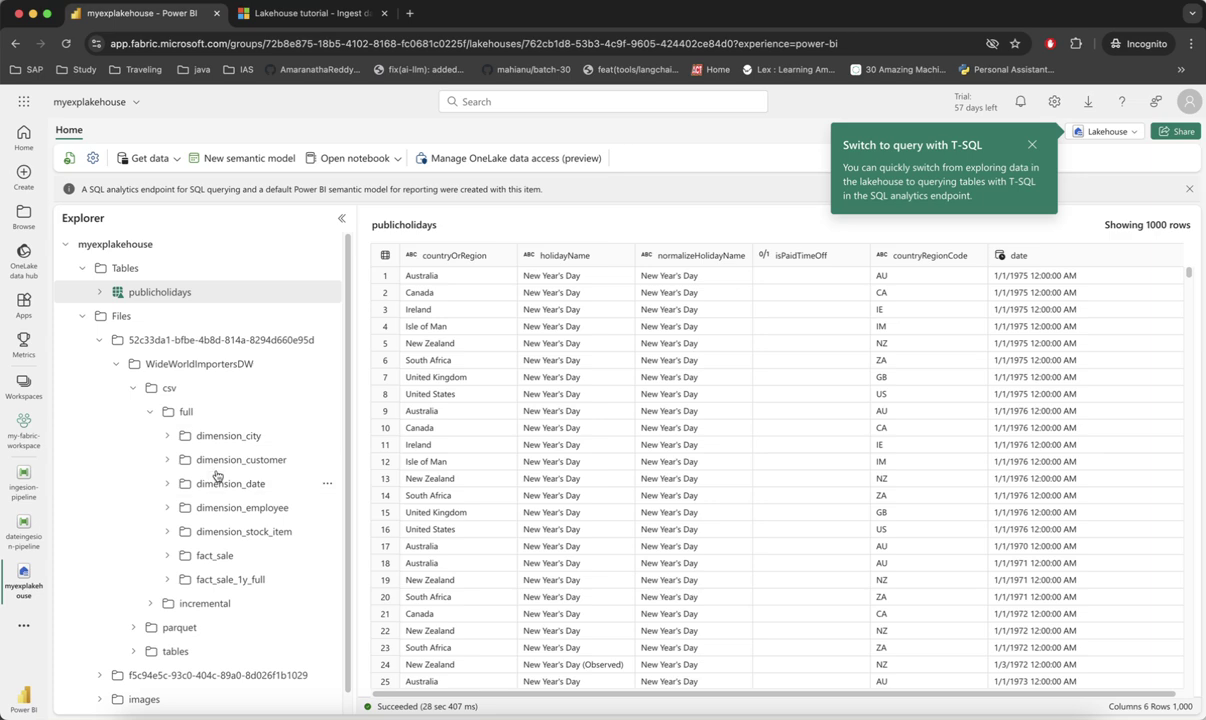
click(187, 412)
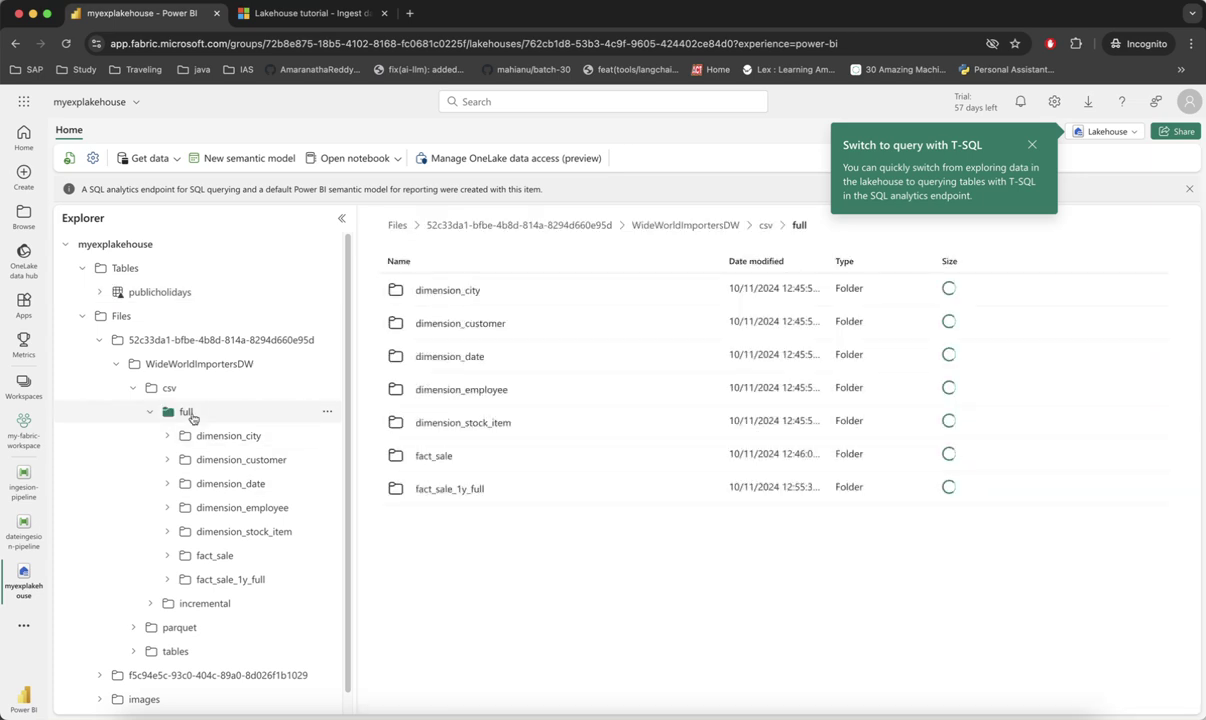
click(466, 296)
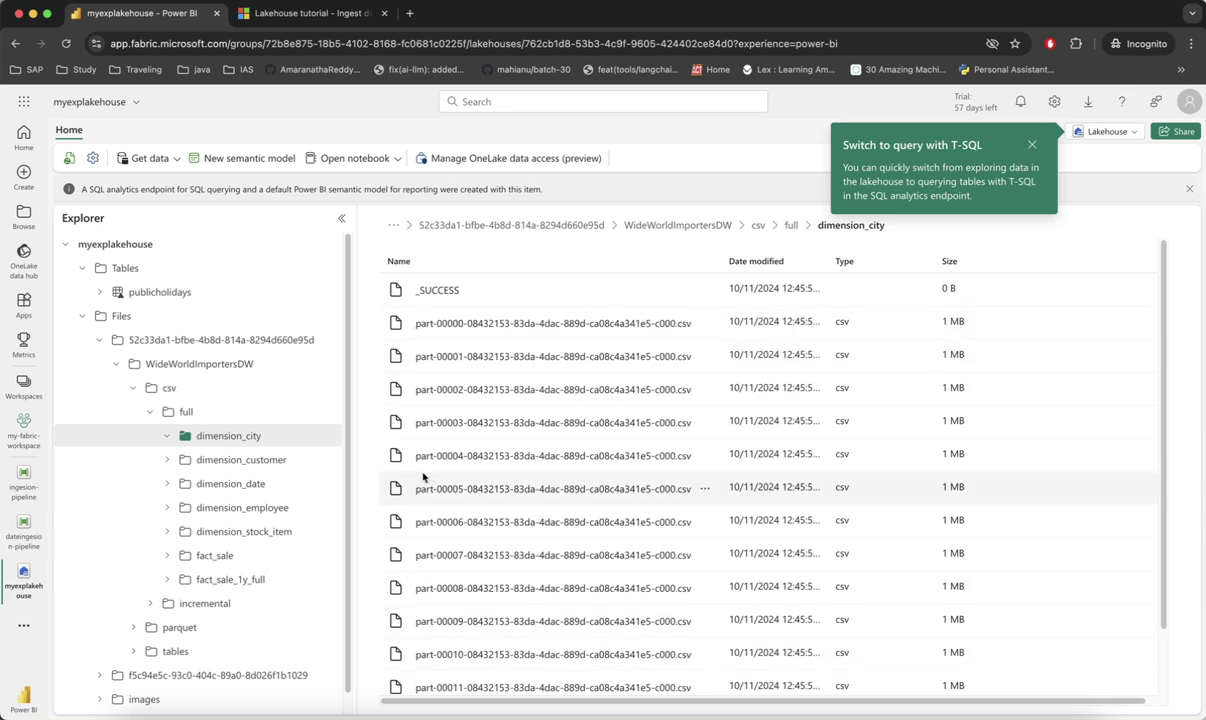
click(212, 414)
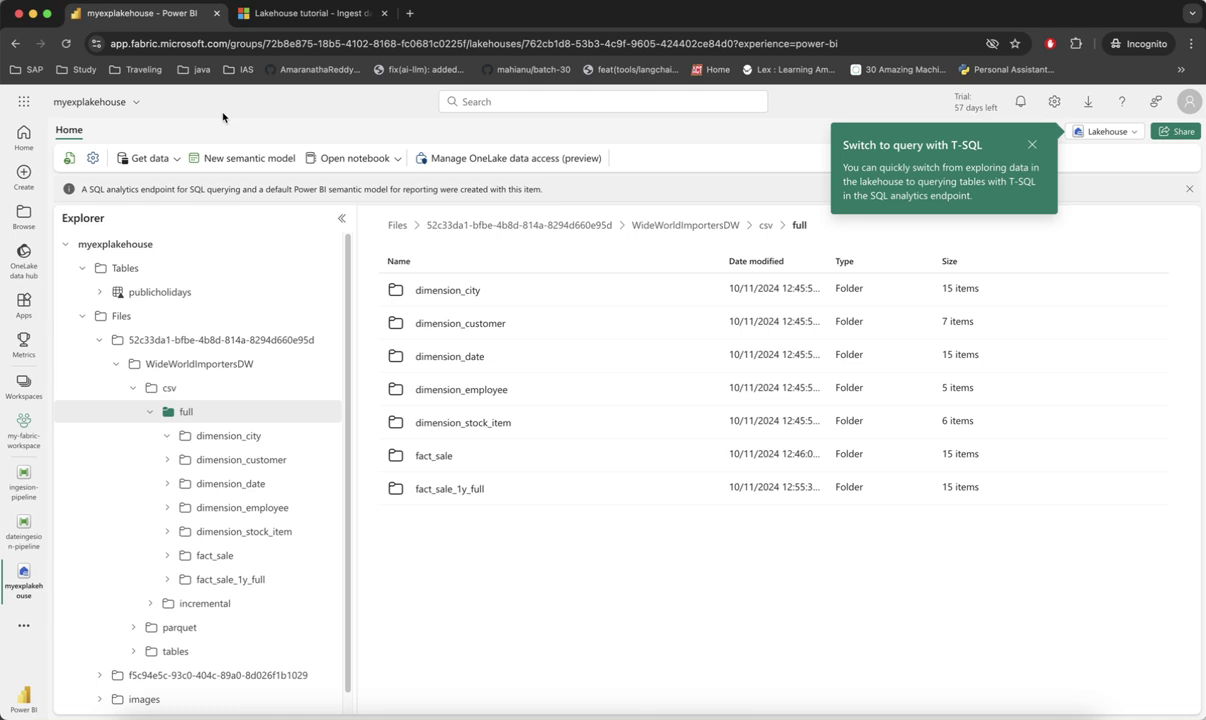
click(318, 17)
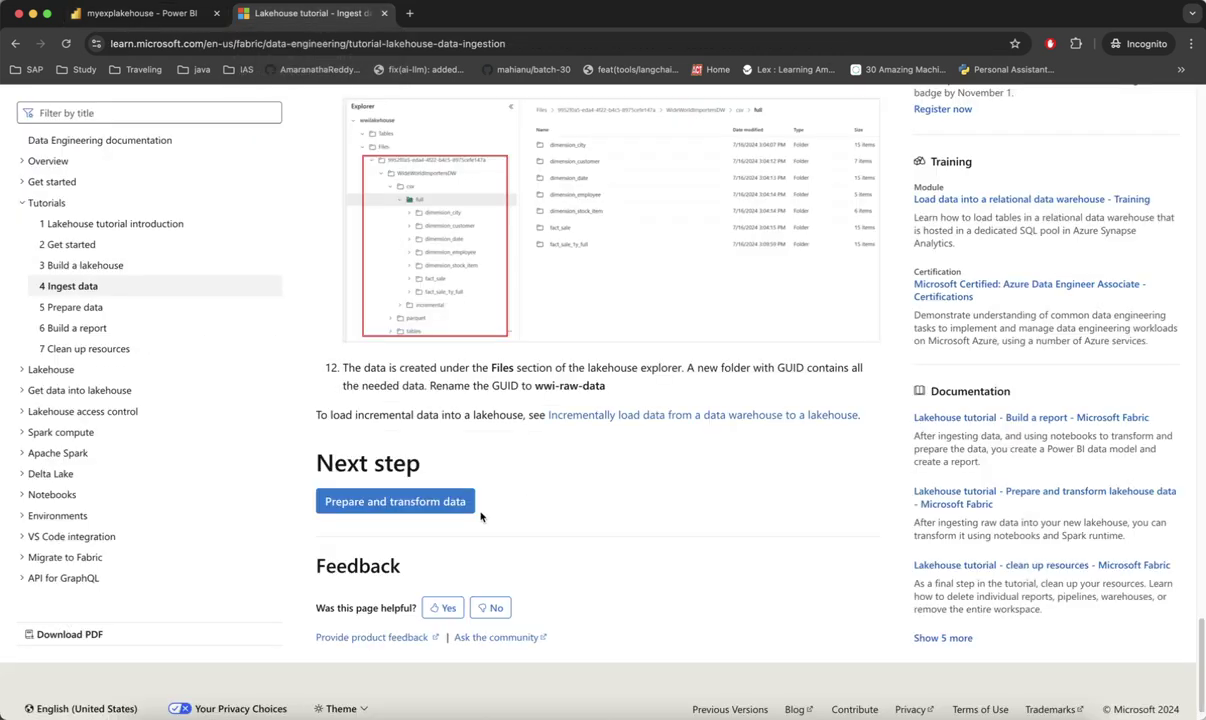
scroll(470, 440, down, 1)
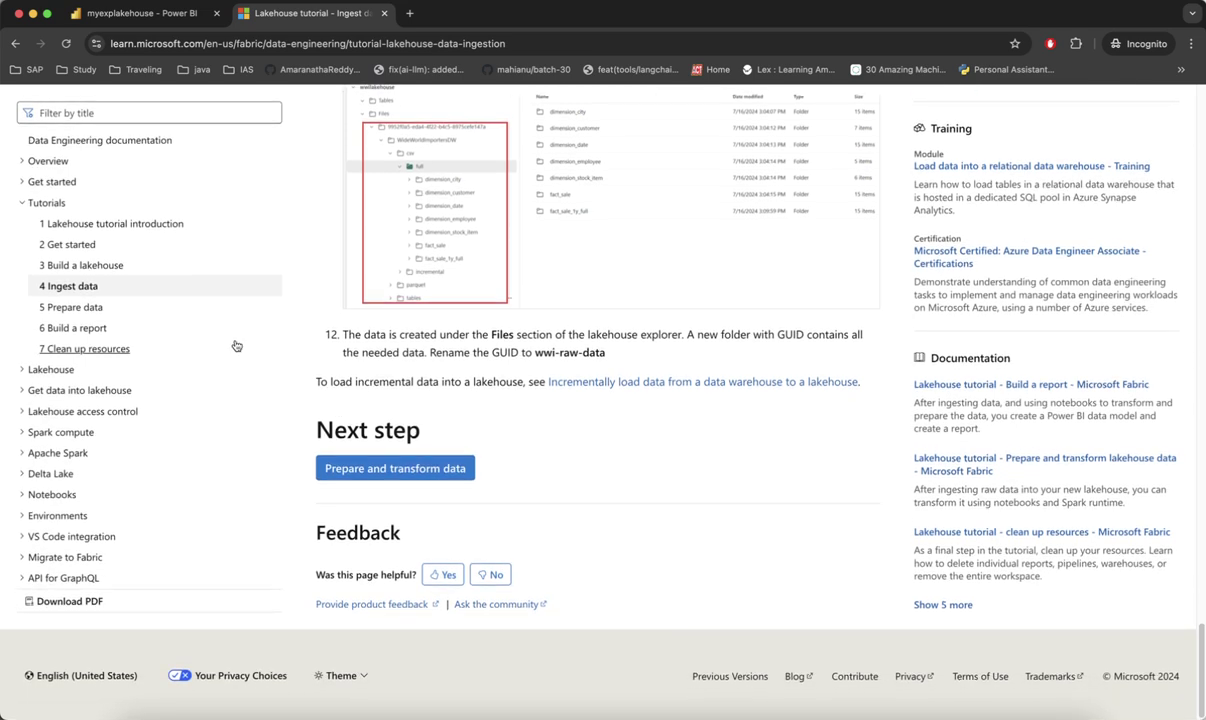